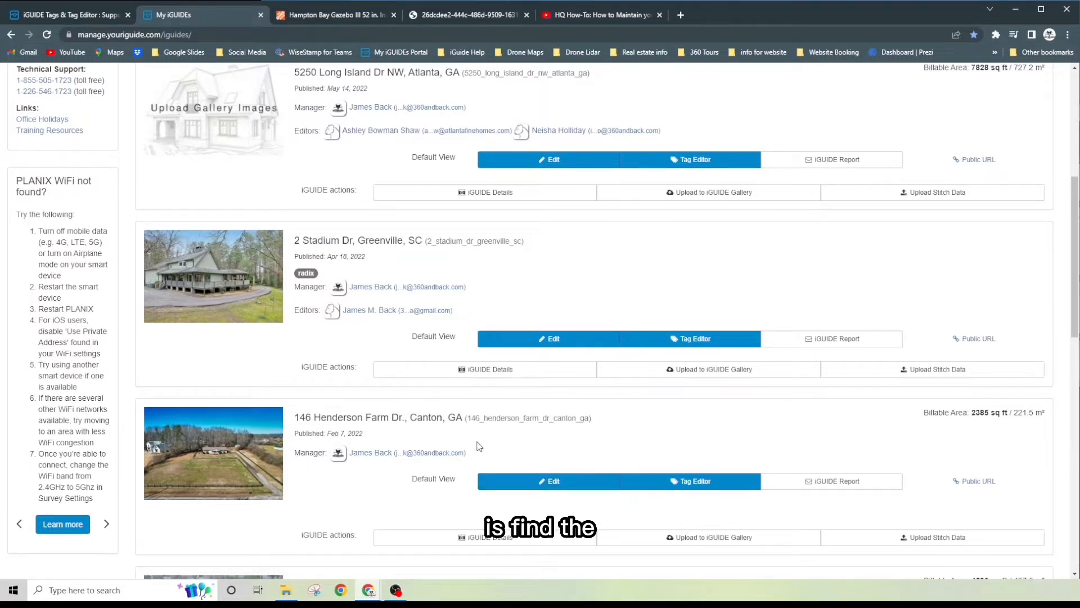
Step: Open the Tag Editor for the Canton, GA iGUIDE published Feb 7, 2022
{"action": "scroll", "coordinate": [479, 446], "scroll_direction": "down", "scroll_amount": 1}
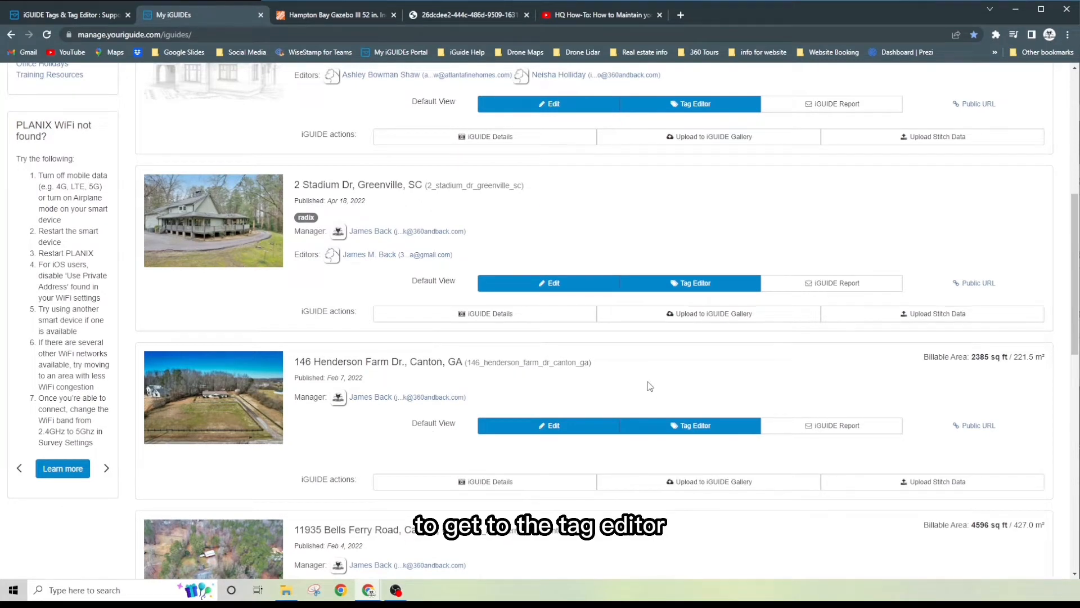
{"action": "left_click", "coordinate": [674, 430]}
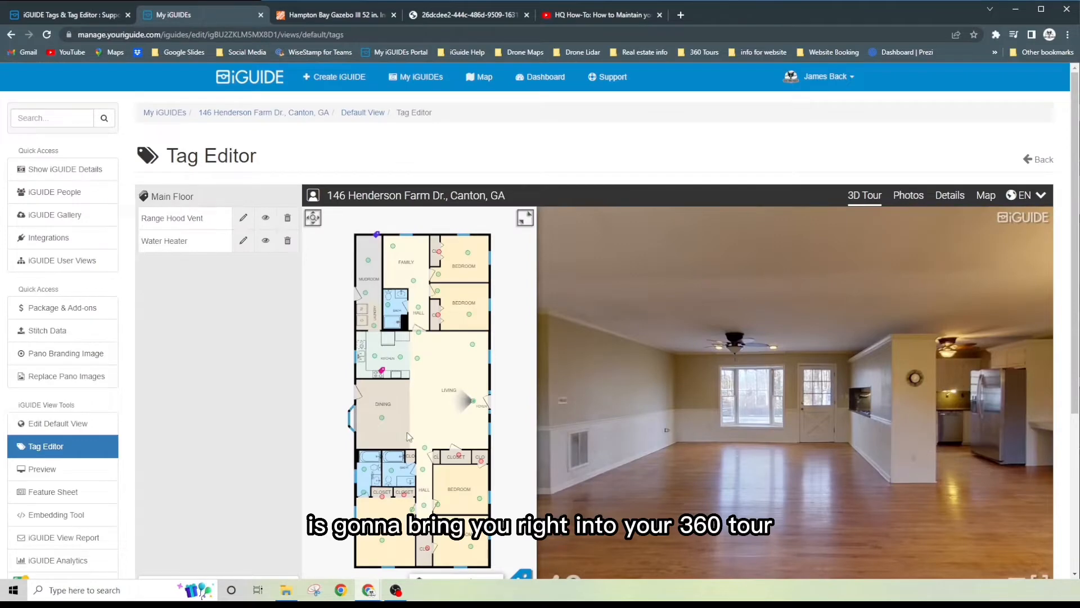
{"action": "scroll", "coordinate": [240, 402], "scroll_direction": "down", "scroll_amount": 1}
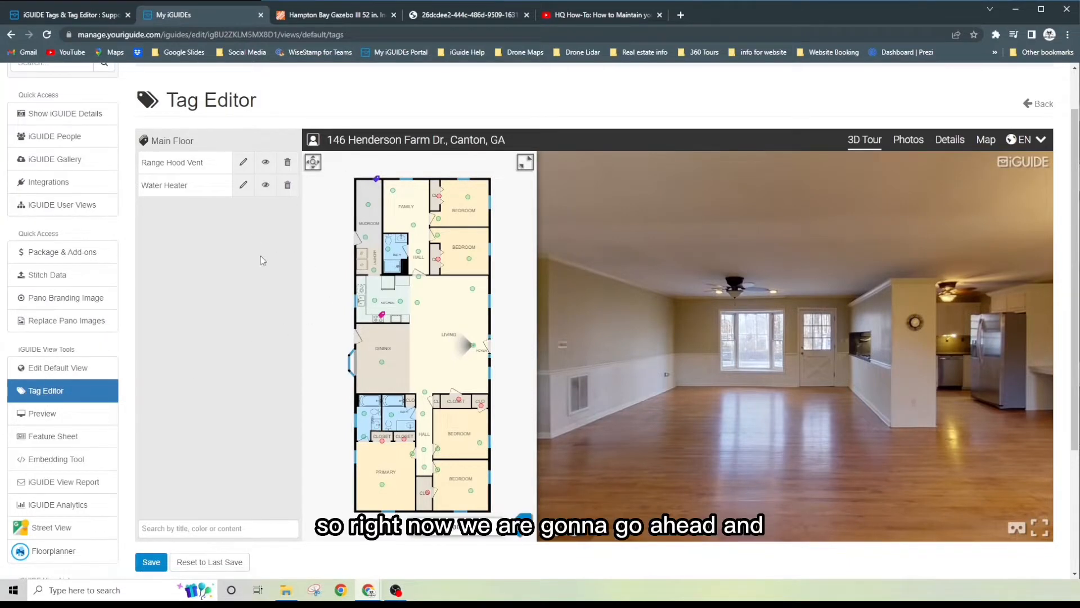
Step: Go to the laundry room panorama on the floor plan and bring its ceiling fan into view
{"action": "left_click_drag", "start_coordinate": [602, 297], "coordinate": [725, 363]}
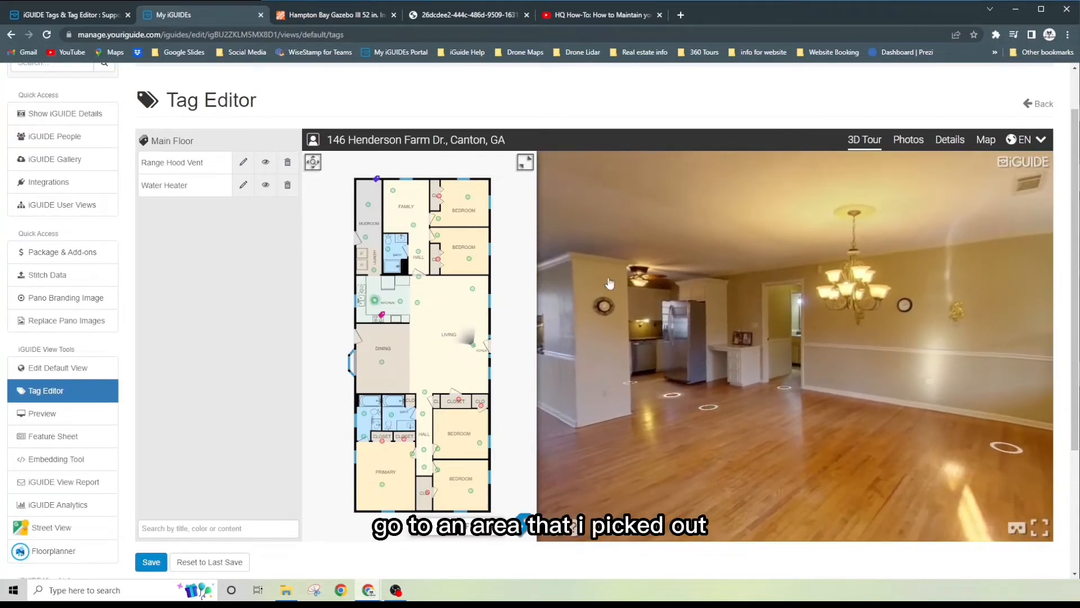
{"action": "left_click", "coordinate": [375, 271]}
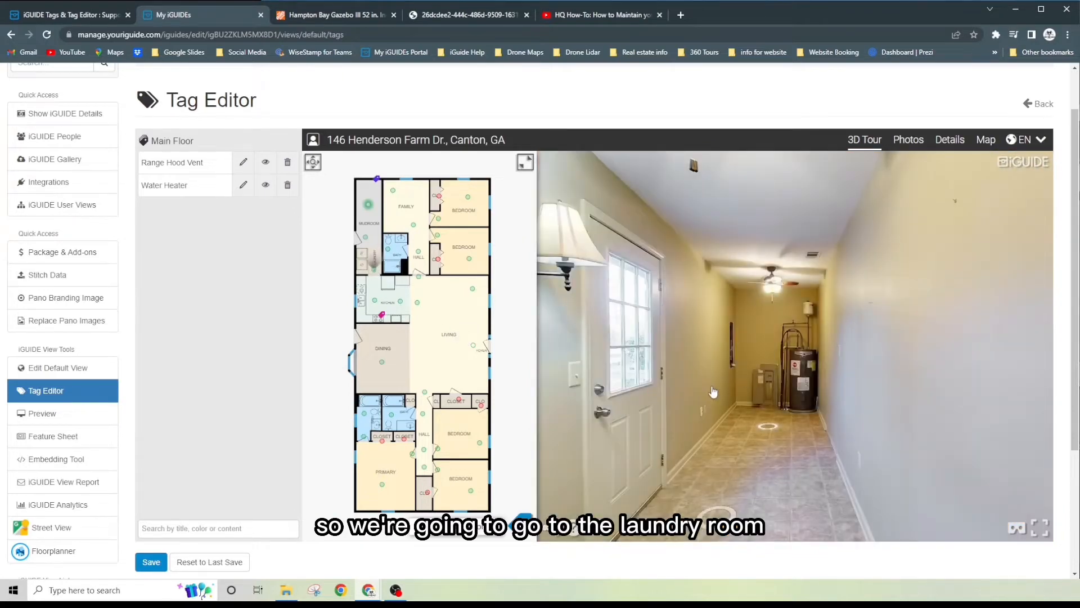
{"action": "left_click_drag", "start_coordinate": [711, 393], "coordinate": [667, 336]}
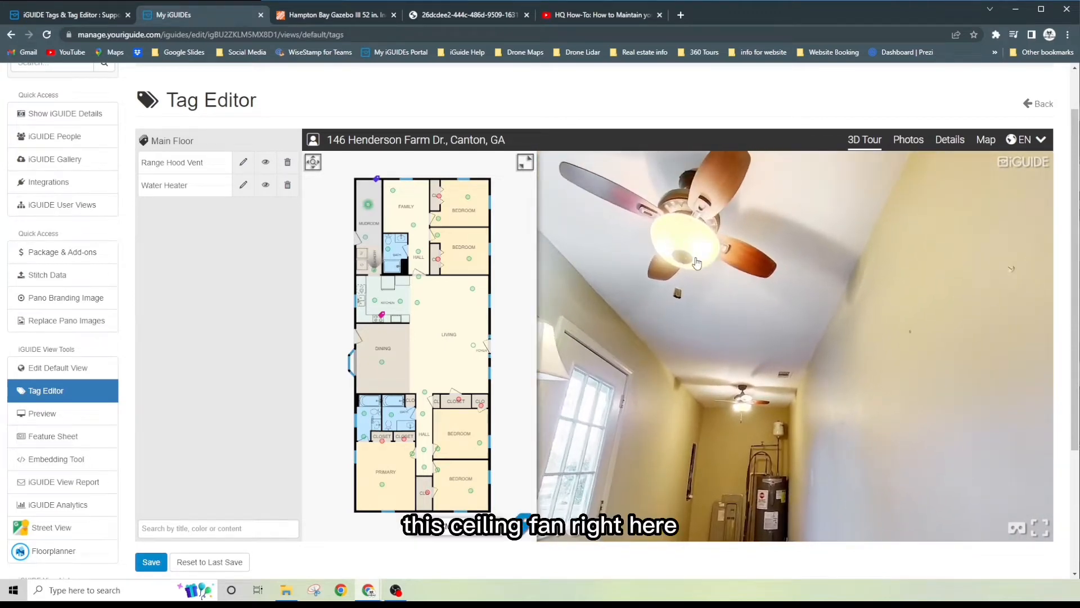
{"action": "left_click_drag", "start_coordinate": [680, 260], "coordinate": [726, 291]}
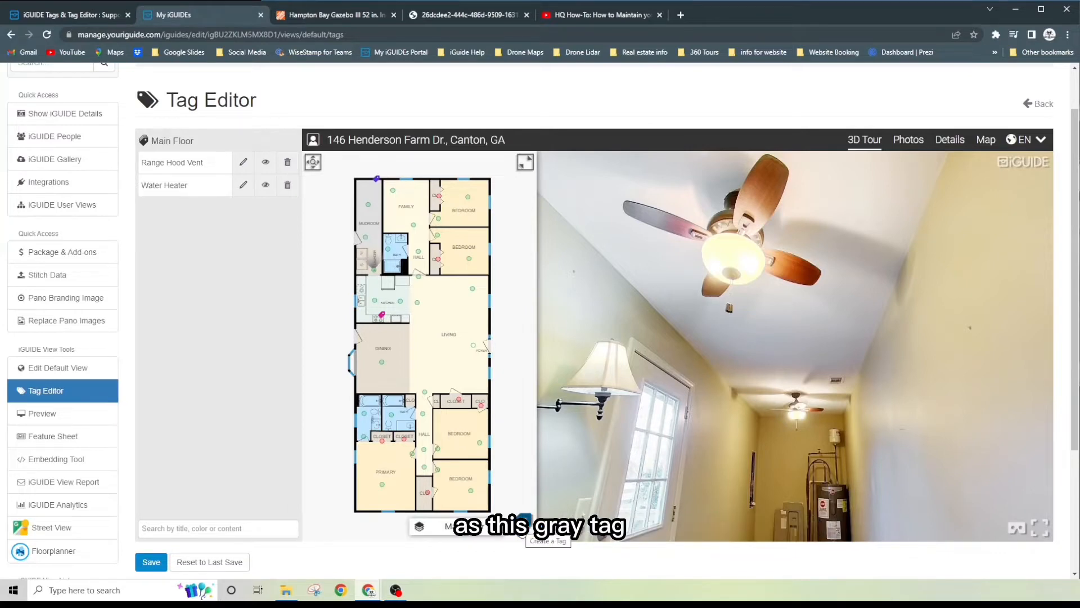
Step: Start a new tag in Tag Placement Mode 3 and mark the lowest point of the laundry room fan's pull chain
{"action": "left_click", "coordinate": [524, 519]}
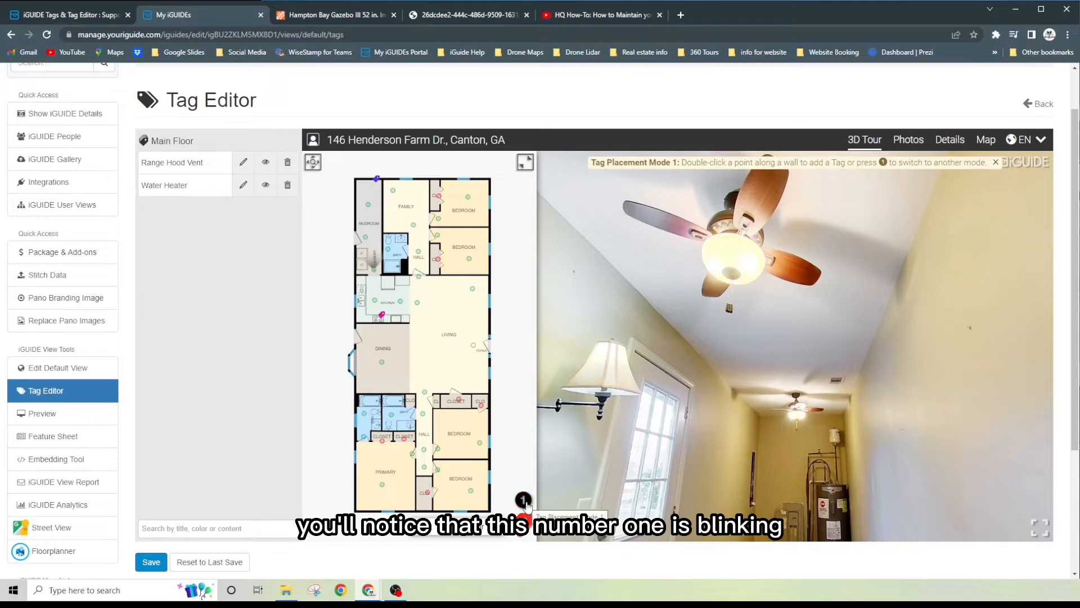
{"action": "left_click", "coordinate": [523, 501]}
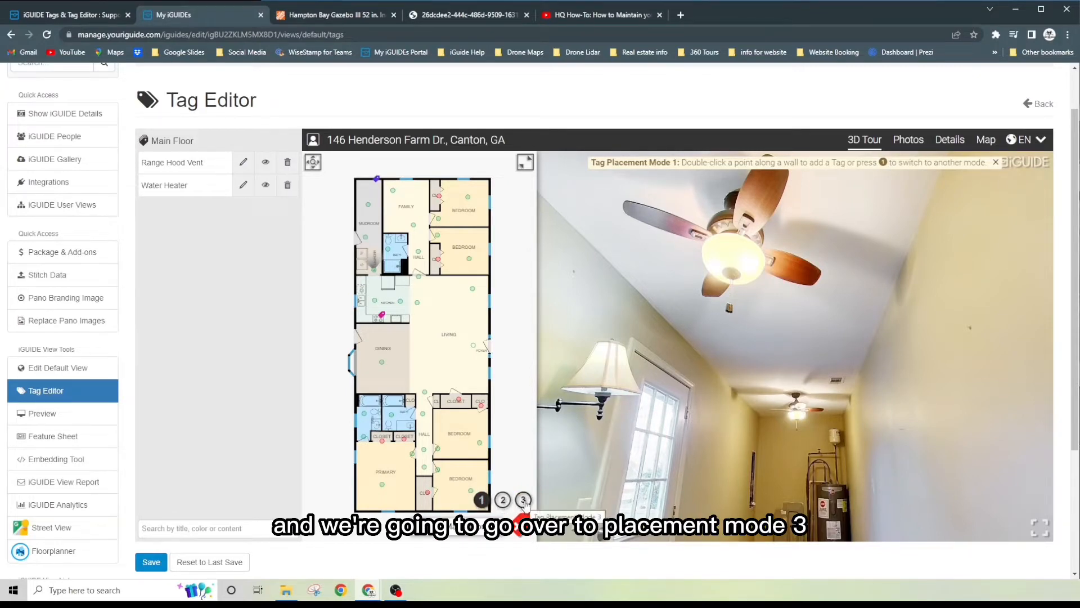
{"action": "left_click", "coordinate": [524, 501]}
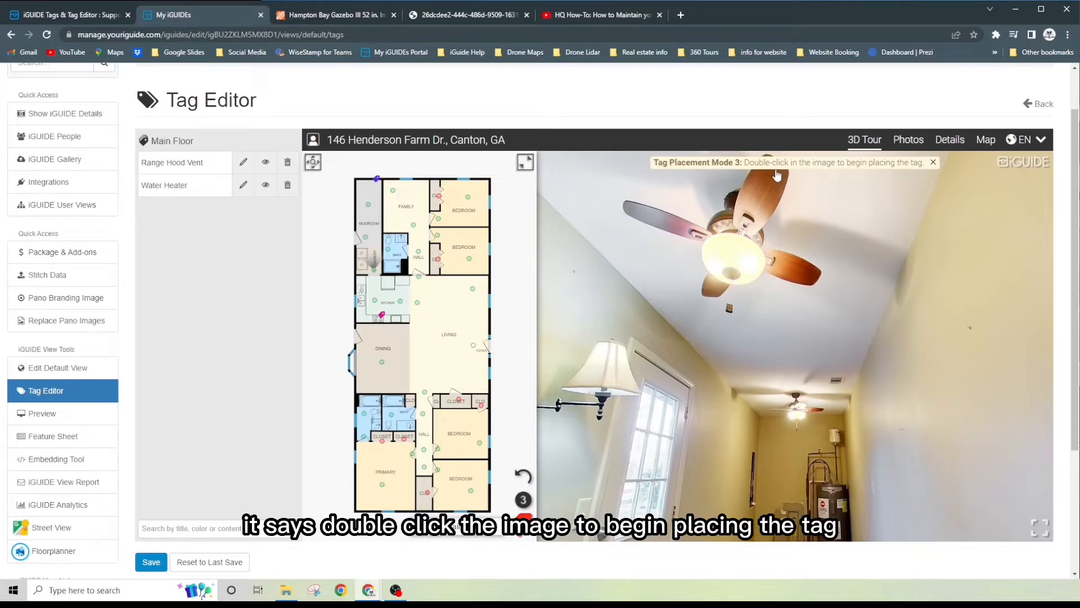
{"action": "left_click_drag", "start_coordinate": [757, 290], "coordinate": [777, 221]}
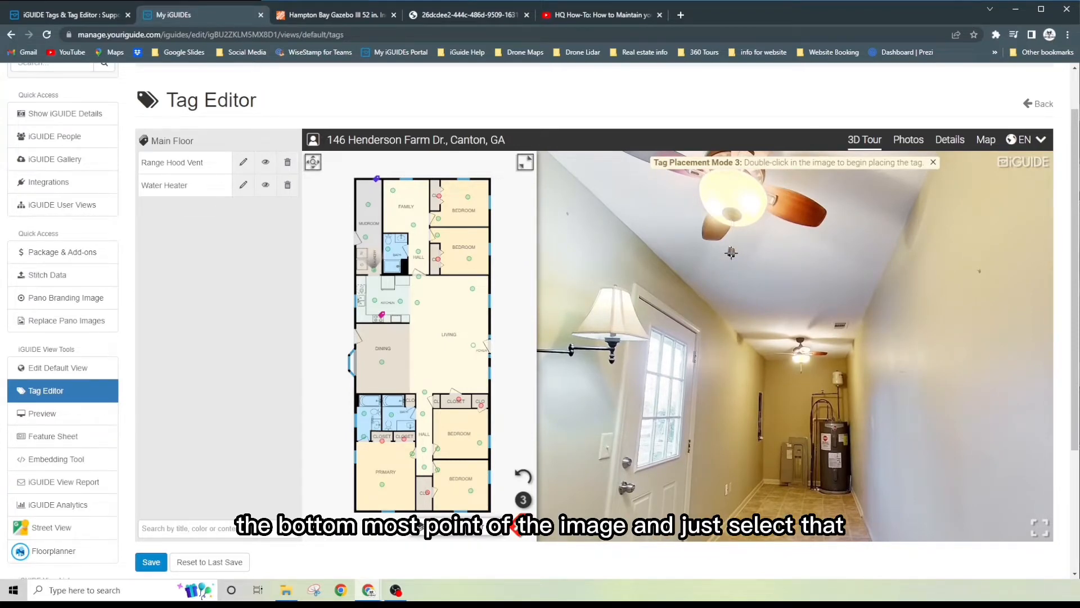
{"action": "scroll", "coordinate": [731, 252], "scroll_direction": "up", "scroll_amount": 3}
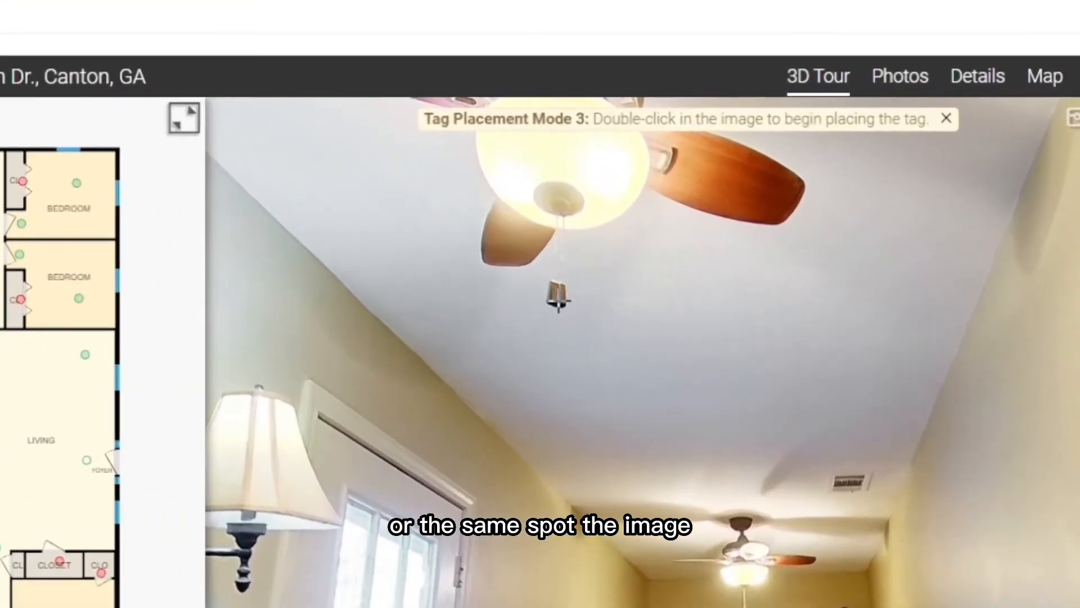
{"action": "double_click", "coordinate": [559, 298]}
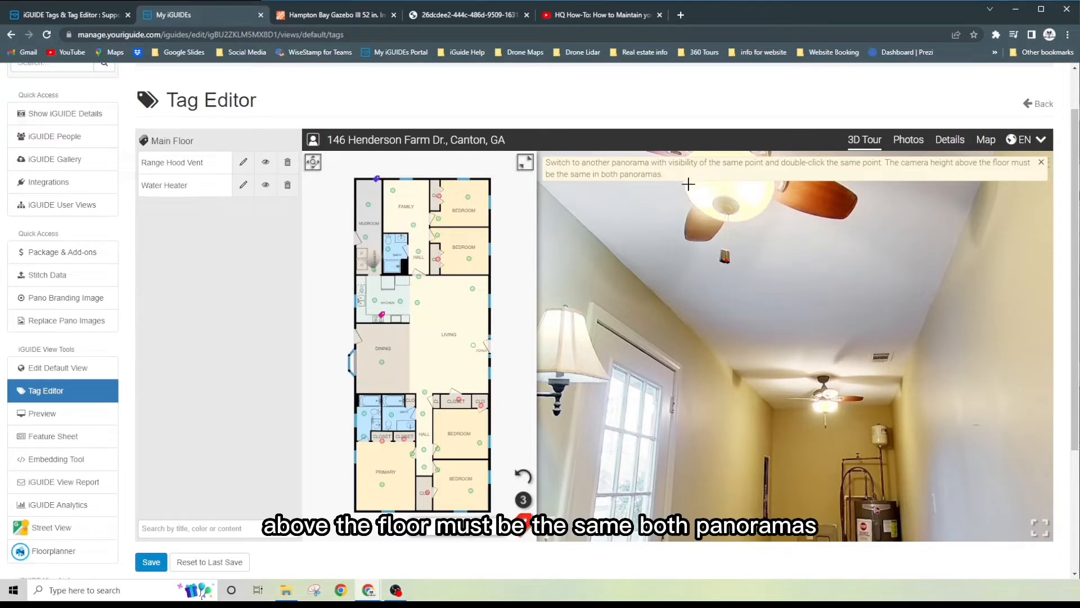
Step: Switch to the neighbouring mudroom panorama by the exterior door and mark the same pull chain point to place the tag
{"action": "left_click_drag", "start_coordinate": [719, 367], "coordinate": [687, 174]}
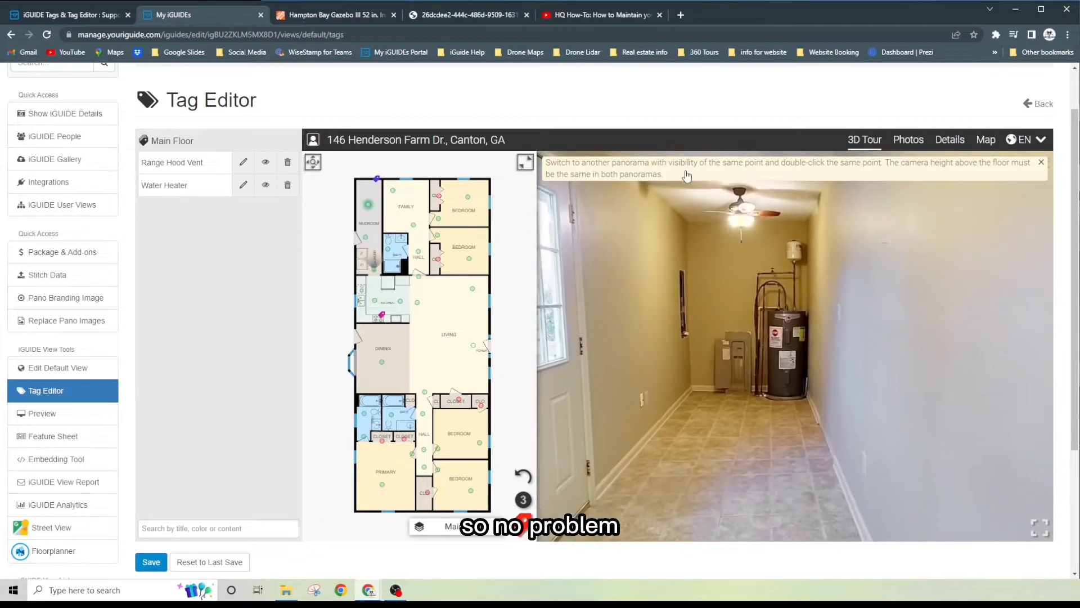
{"action": "left_click_drag", "start_coordinate": [733, 285], "coordinate": [760, 308]}
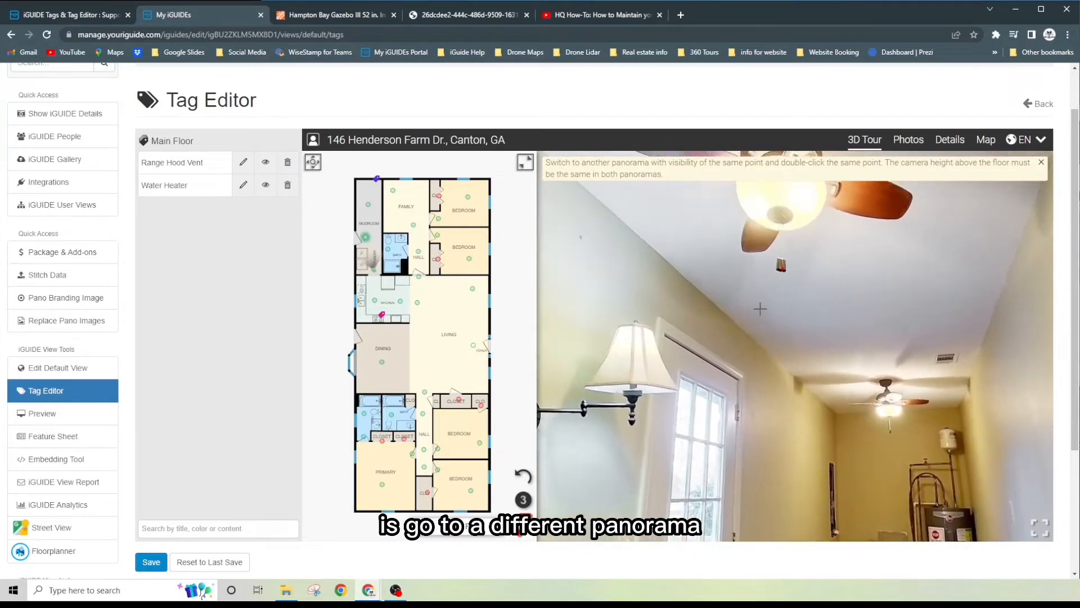
{"action": "left_click", "coordinate": [365, 239]}
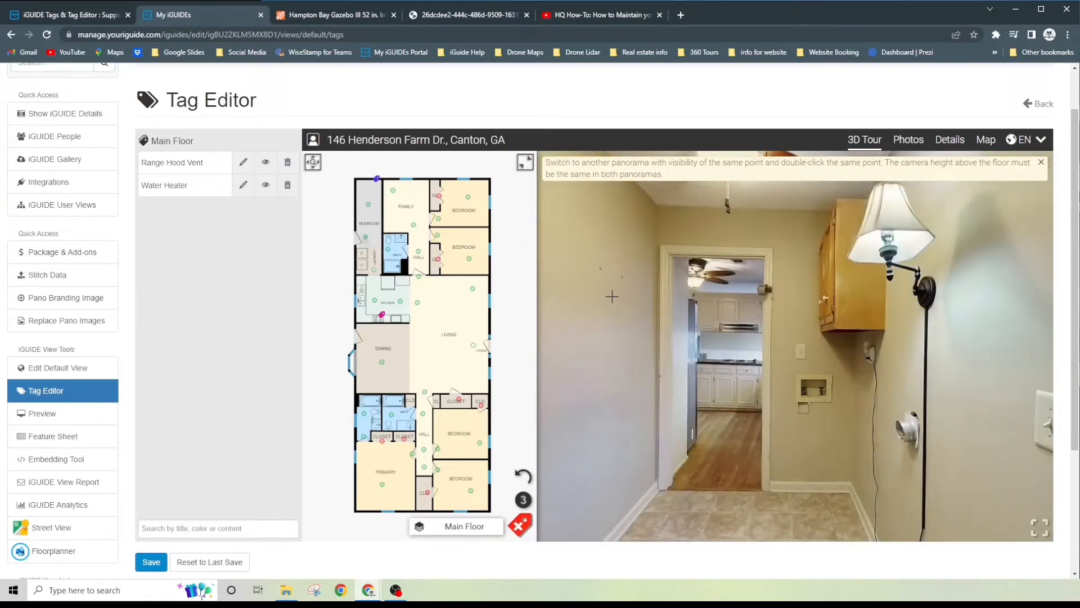
{"action": "left_click_drag", "start_coordinate": [716, 283], "coordinate": [717, 325]}
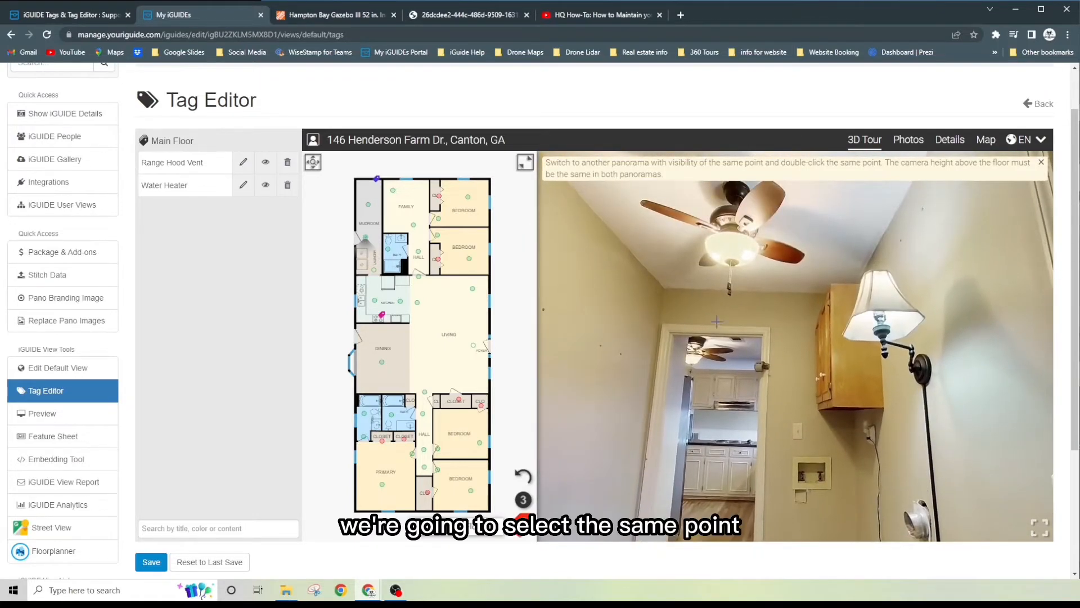
{"action": "scroll", "coordinate": [718, 322], "scroll_direction": "up", "scroll_amount": 3}
{"action": "scroll", "coordinate": [724, 289], "scroll_direction": "up", "scroll_amount": 1}
{"action": "left_click_drag", "start_coordinate": [678, 269], "coordinate": [726, 310]}
{"action": "scroll", "coordinate": [689, 299], "scroll_direction": "up", "scroll_amount": 2}
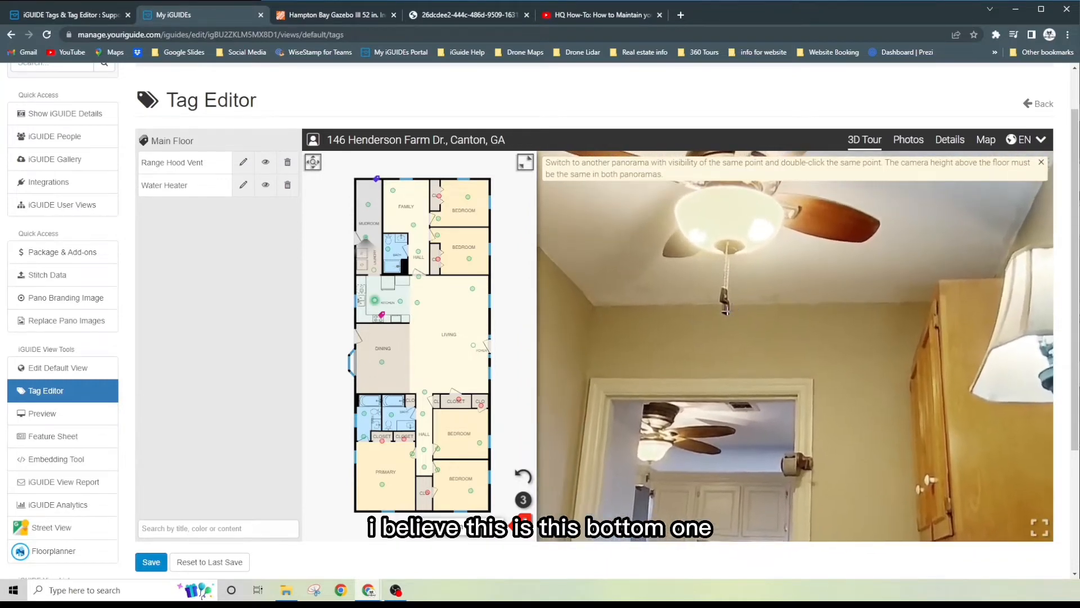
{"action": "double_click", "coordinate": [725, 310]}
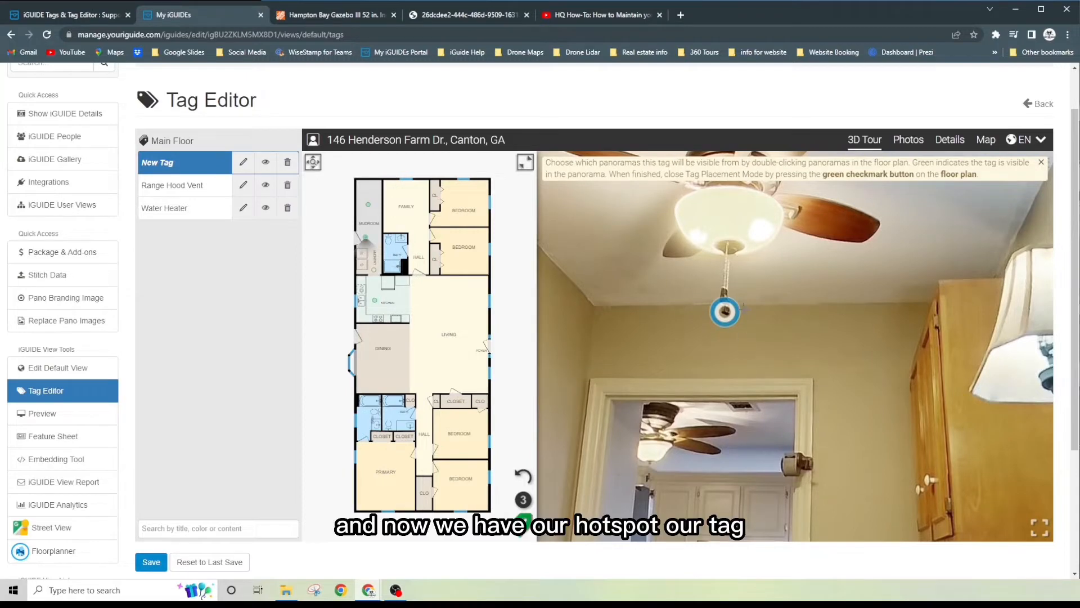
Step: Disable the new tag's visibility from the kitchen panorama and from the panorama on the far side of the mudroom
{"action": "scroll", "coordinate": [719, 368], "scroll_direction": "down", "scroll_amount": 3}
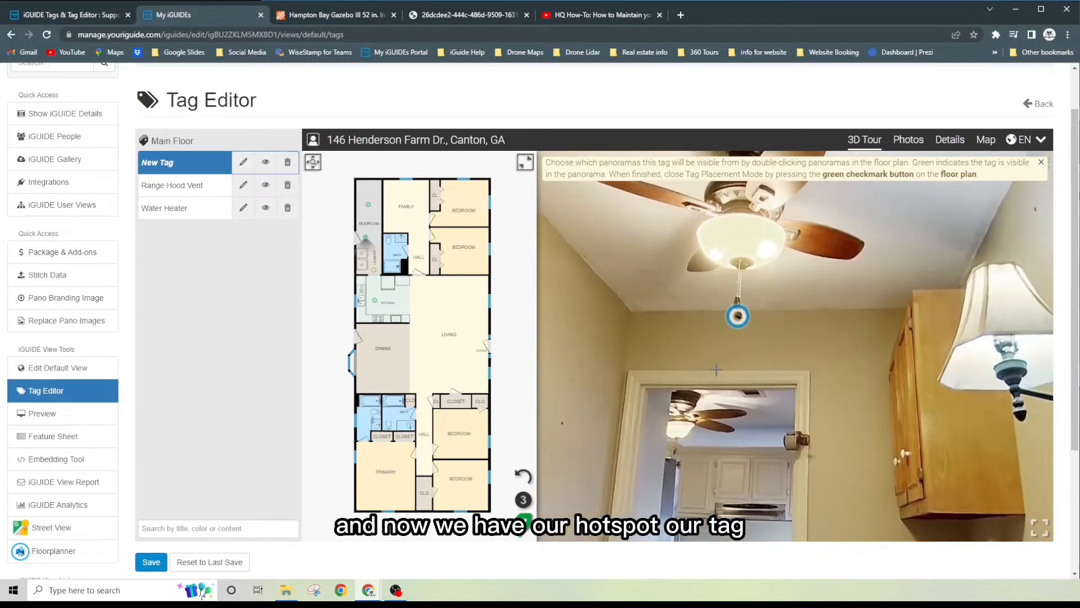
{"action": "left_click_drag", "start_coordinate": [731, 390], "coordinate": [733, 307]}
{"action": "scroll", "coordinate": [733, 309], "scroll_direction": "down", "scroll_amount": 3}
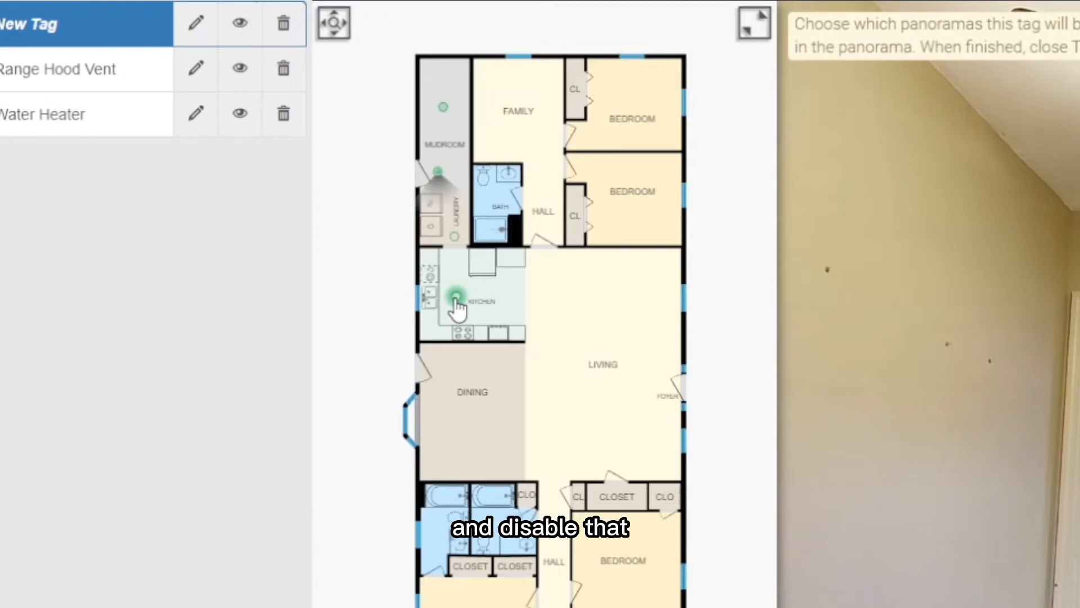
{"action": "left_click", "coordinate": [455, 298]}
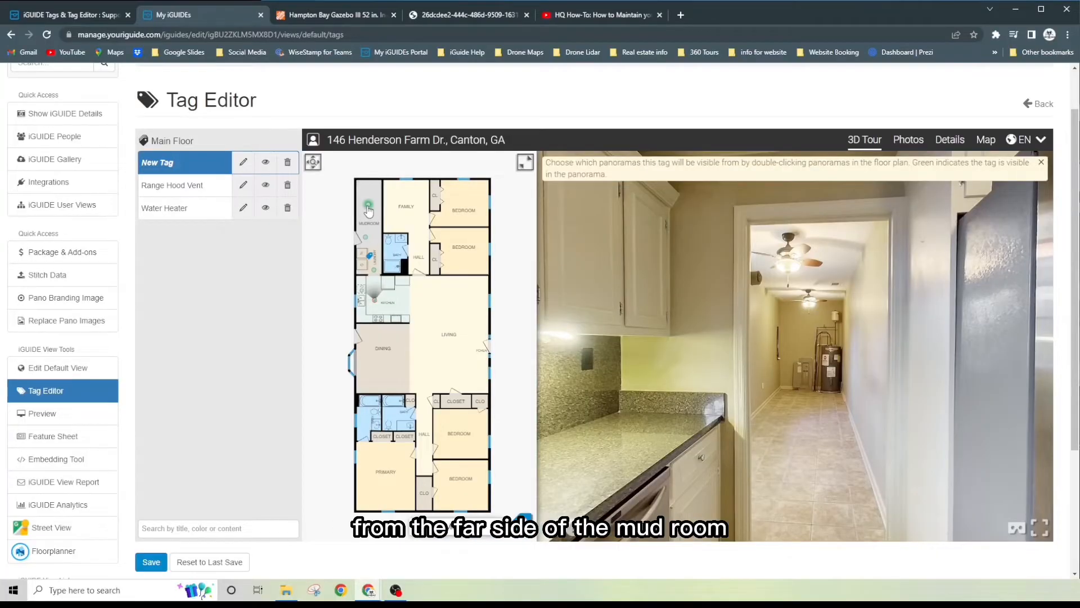
{"action": "left_click", "coordinate": [369, 211]}
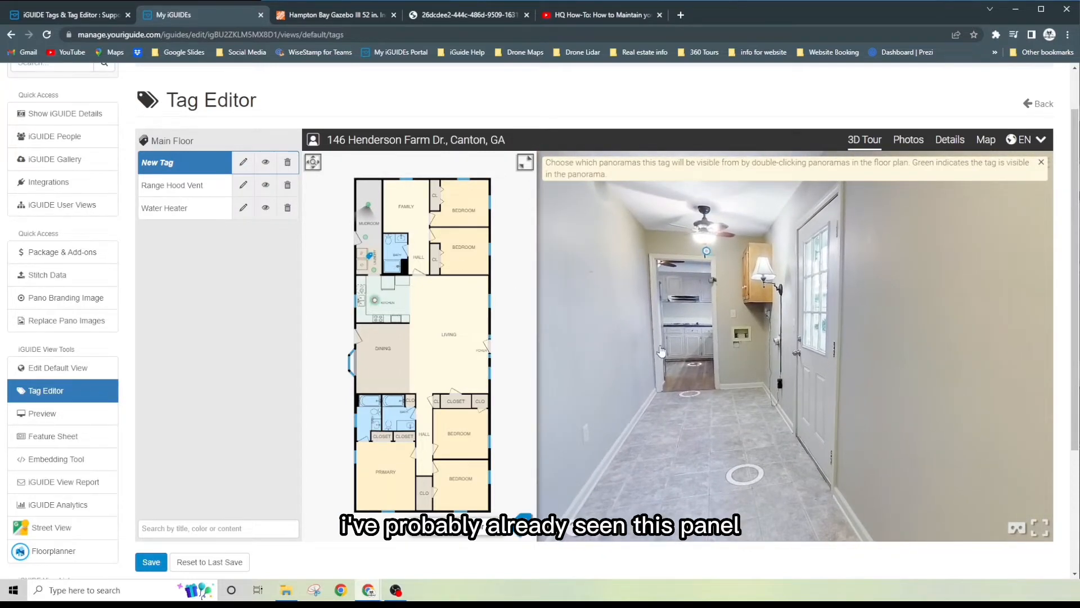
{"action": "double_click", "coordinate": [368, 208]}
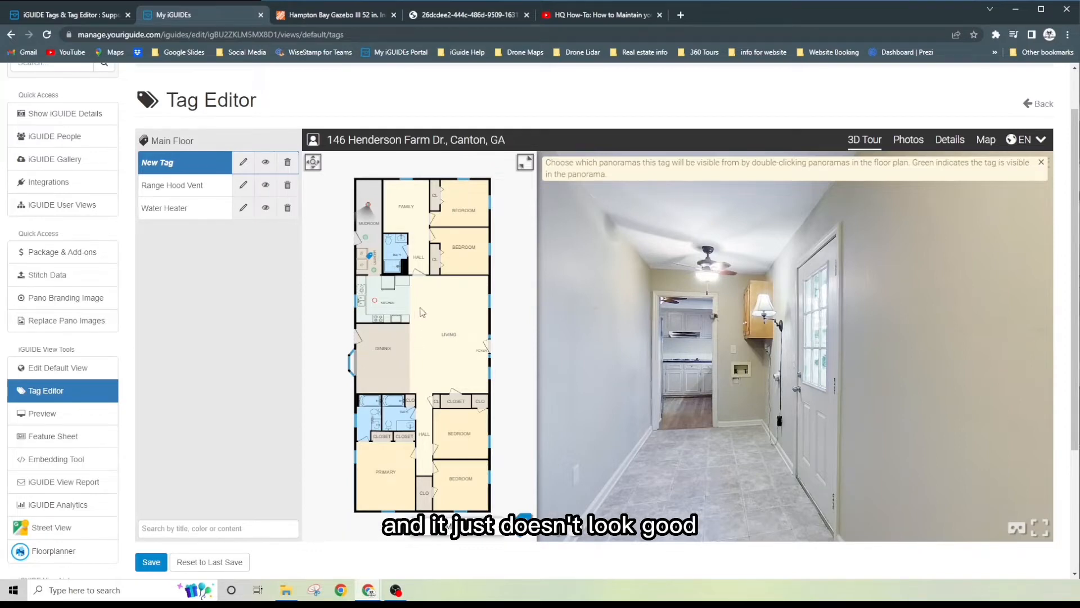
Step: Return to the laundry room panorama and bring the tagged ceiling fan back into view
{"action": "mouse_move", "coordinate": [421, 309]}
{"action": "left_mouse_down"}
{"action": "mouse_move", "coordinate": [471, 310]}
{"action": "mouse_move", "coordinate": [413, 311]}
{"action": "left_mouse_up"}
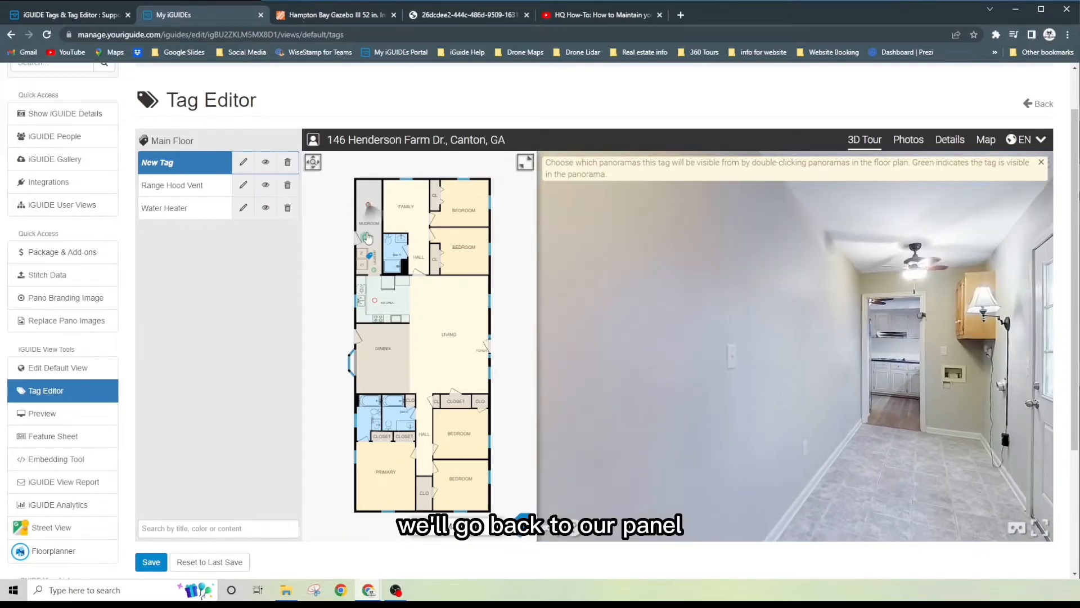
{"action": "left_click", "coordinate": [376, 273]}
{"action": "left_click", "coordinate": [375, 273]}
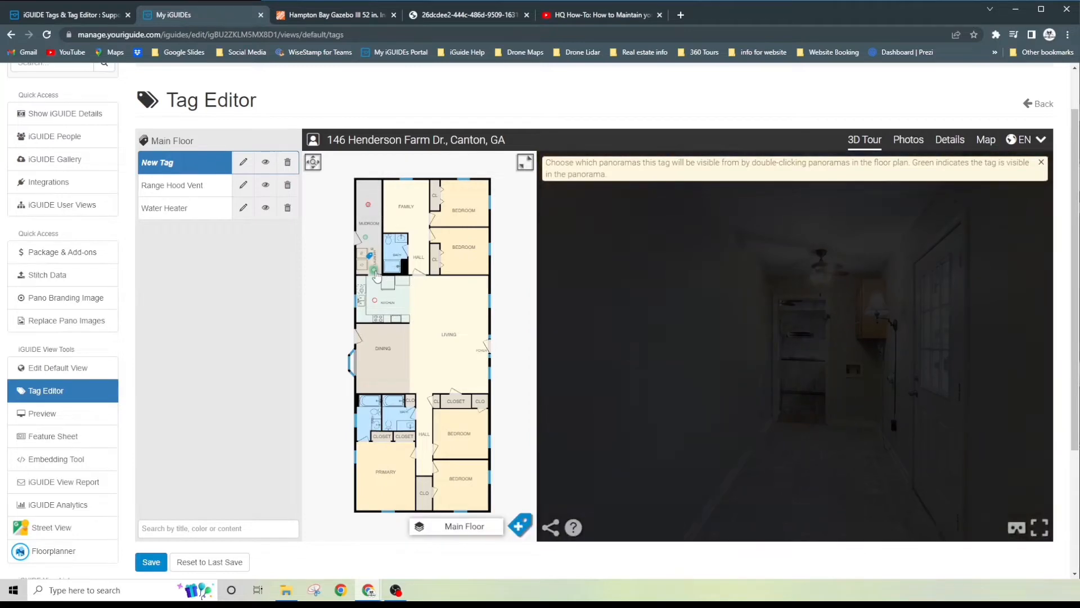
{"action": "mouse_move", "coordinate": [729, 301]}
{"action": "left_mouse_down"}
{"action": "mouse_move", "coordinate": [957, 307]}
{"action": "mouse_move", "coordinate": [681, 309]}
{"action": "mouse_move", "coordinate": [692, 338]}
{"action": "mouse_move", "coordinate": [678, 332]}
{"action": "left_mouse_up"}
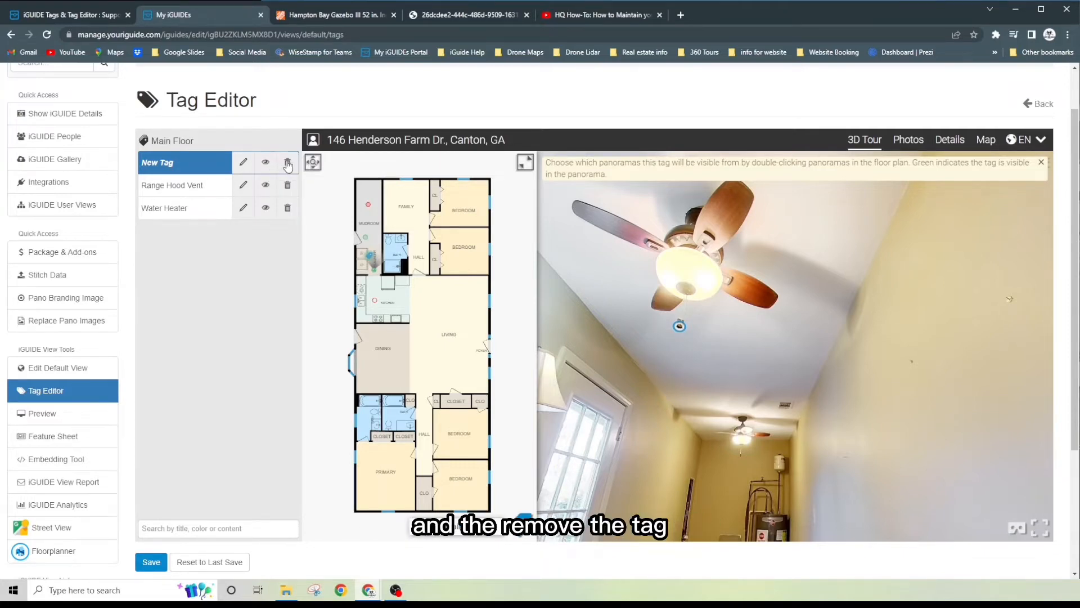
Step: Title the new tag "Fan/ Light" and add the heading "Great Fan for Room" to its content
{"action": "left_click", "coordinate": [242, 163]}
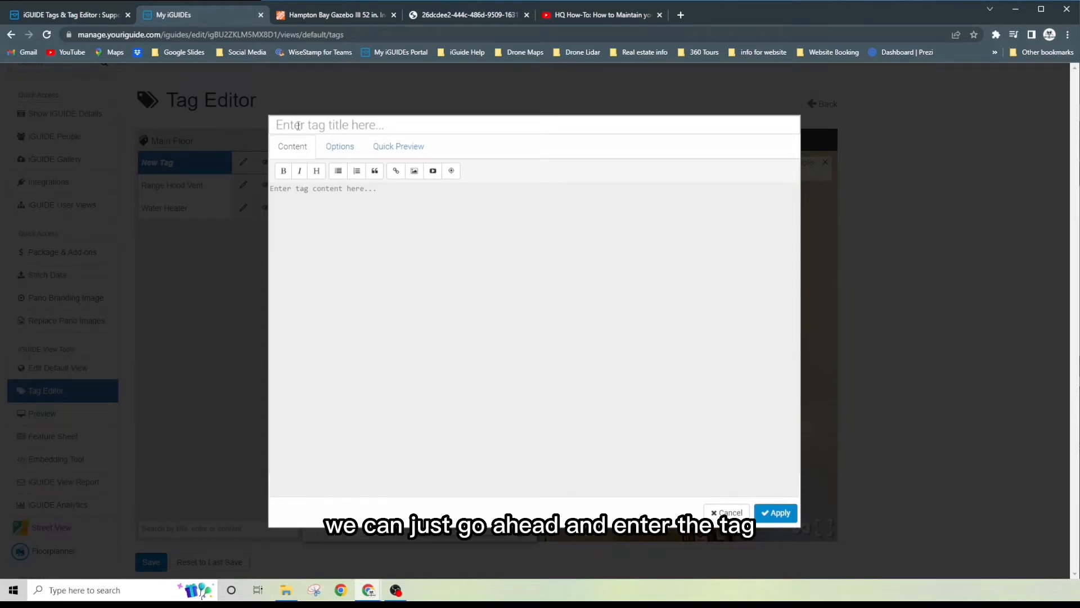
{"action": "left_click", "coordinate": [299, 125]}
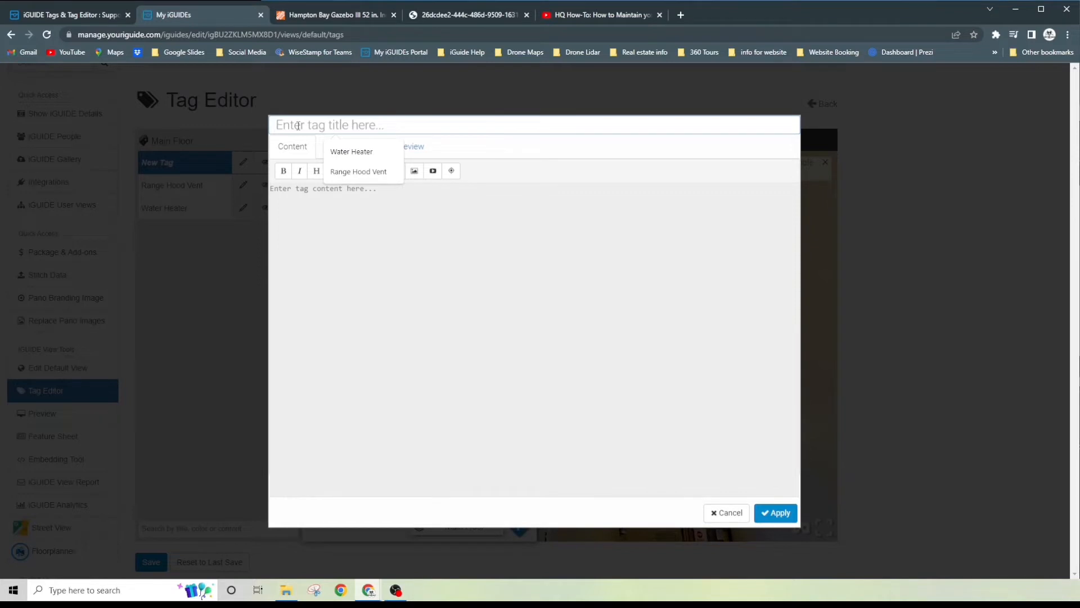
{"action": "type", "text": "Fan"}
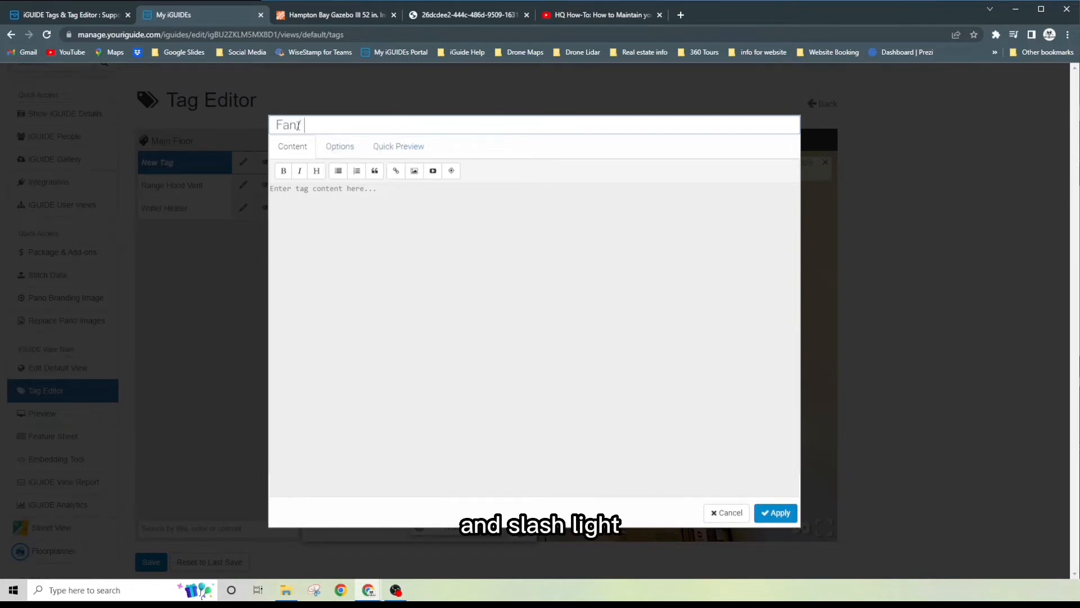
{"action": "type", "text": " Light"}
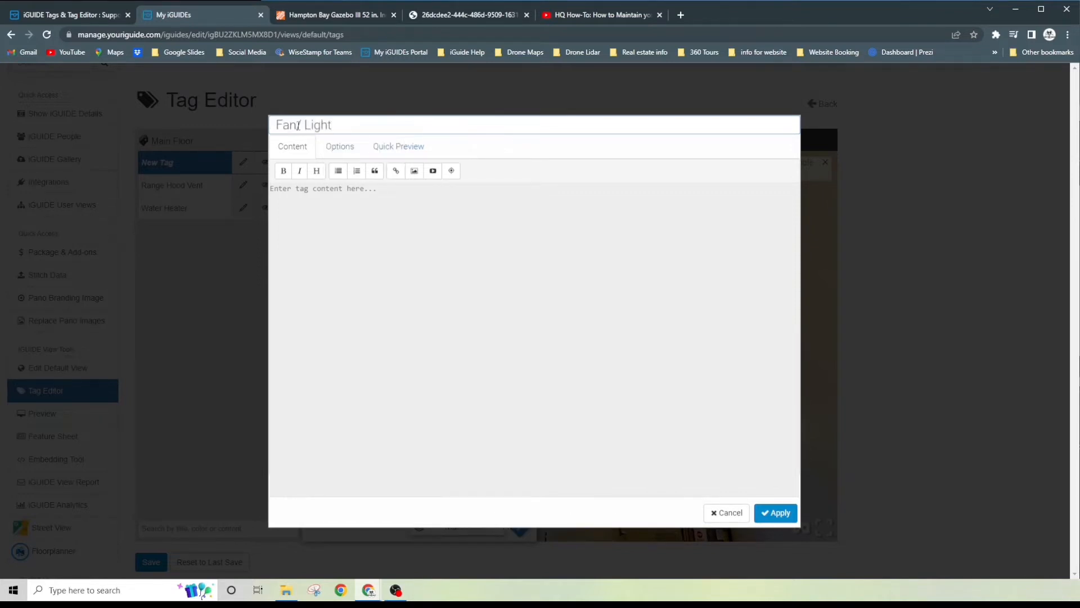
{"action": "left_click", "coordinate": [298, 125]}
{"action": "type", "text": "/"}
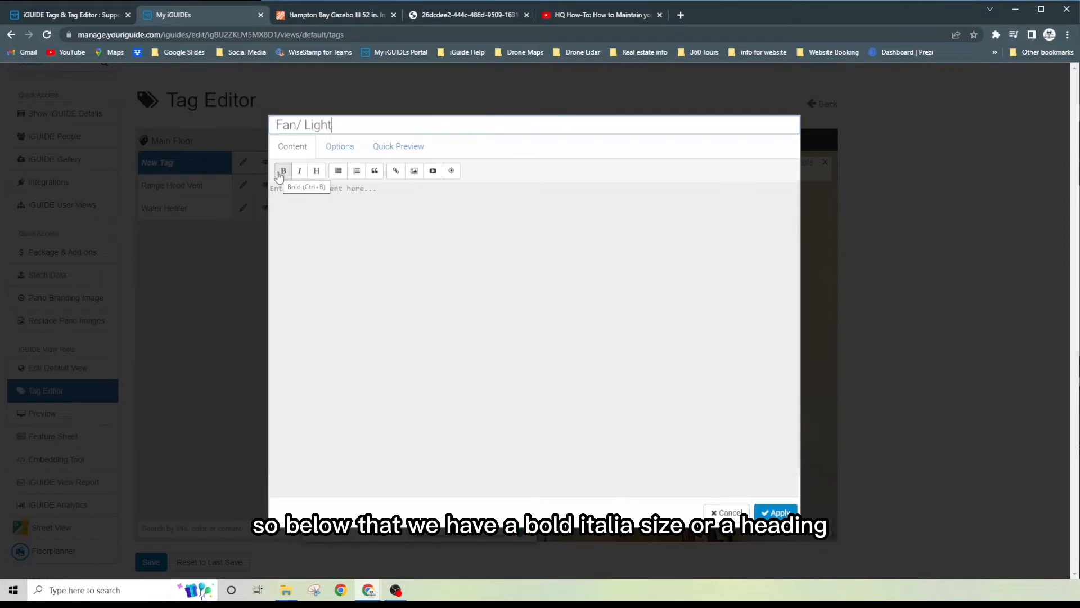
{"action": "left_click", "coordinate": [317, 171]}
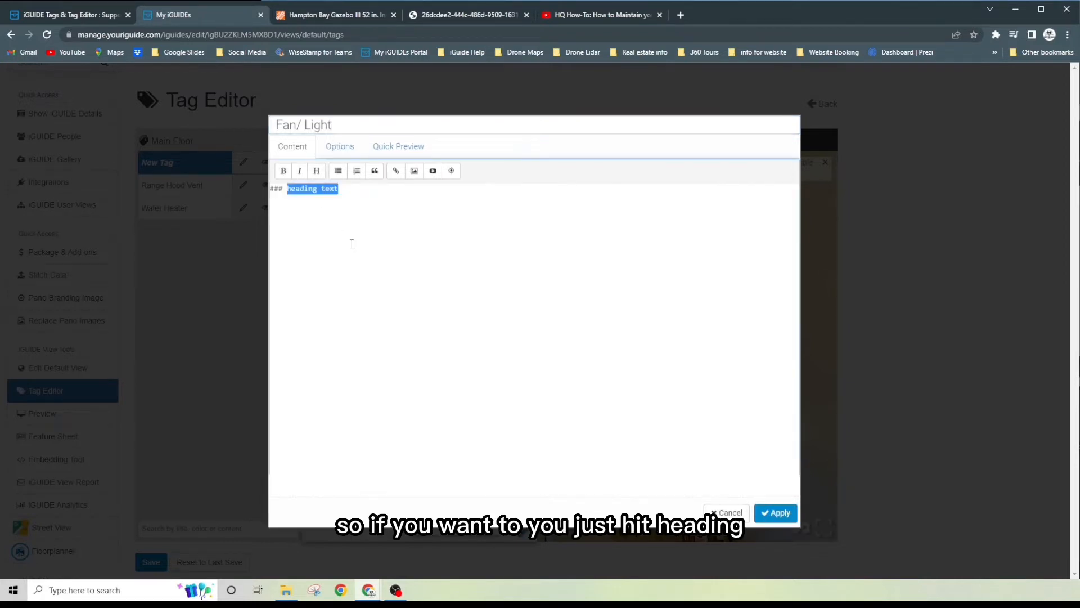
{"action": "type", "text": "Great Fan for Room"}
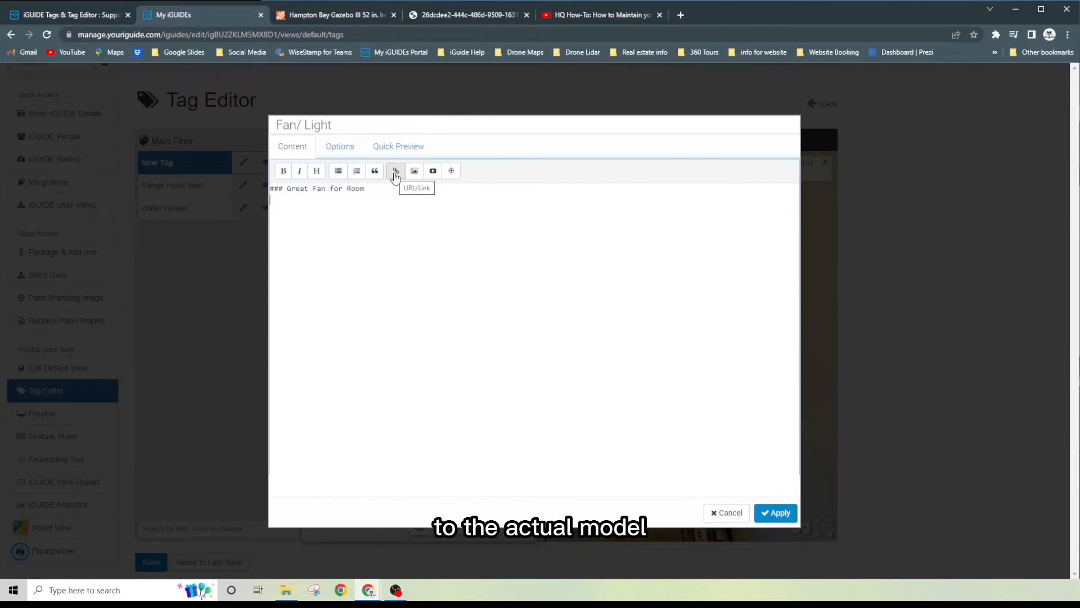
Step: Copy the web address of the Home Depot product page for the Hampton Bay Gazebo III ceiling fan
{"action": "left_click", "coordinate": [322, 17]}
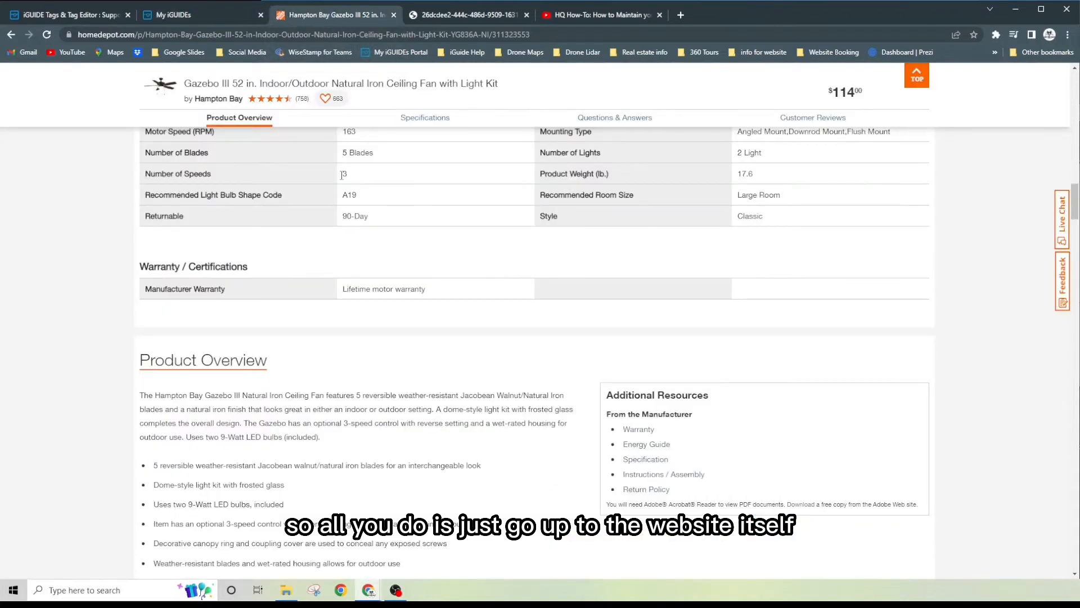
{"action": "scroll", "coordinate": [342, 175], "scroll_direction": "up", "scroll_amount": 15}
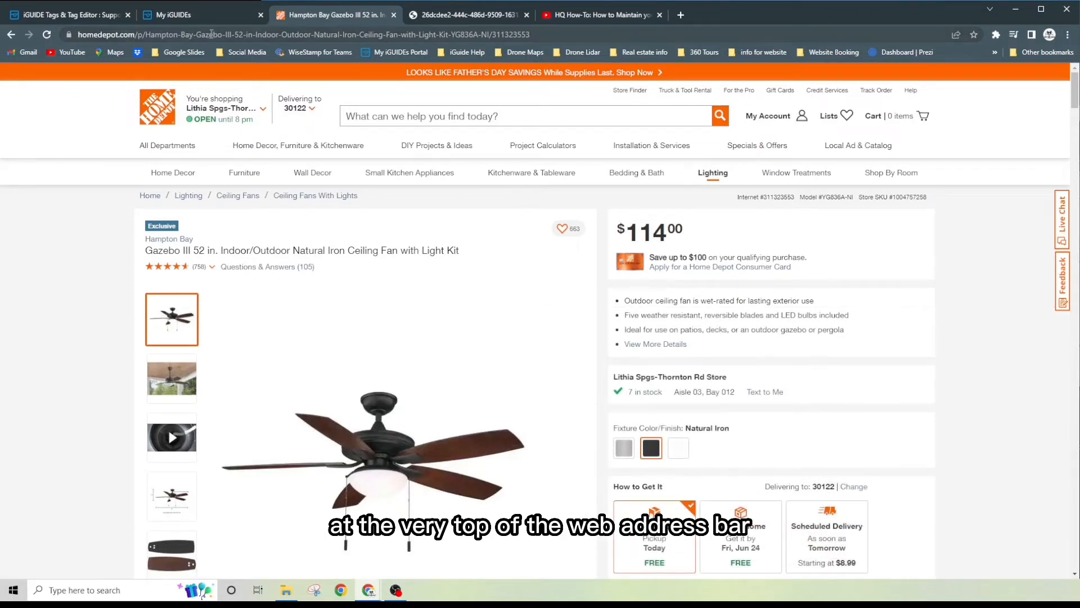
{"action": "left_click", "coordinate": [211, 34]}
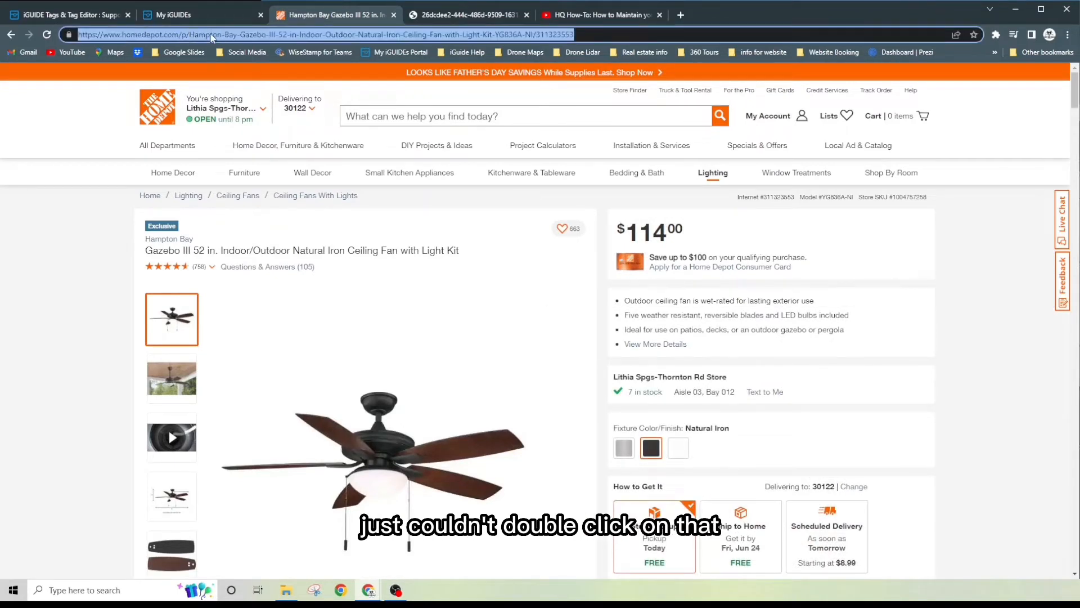
{"action": "right_click", "coordinate": [241, 35]}
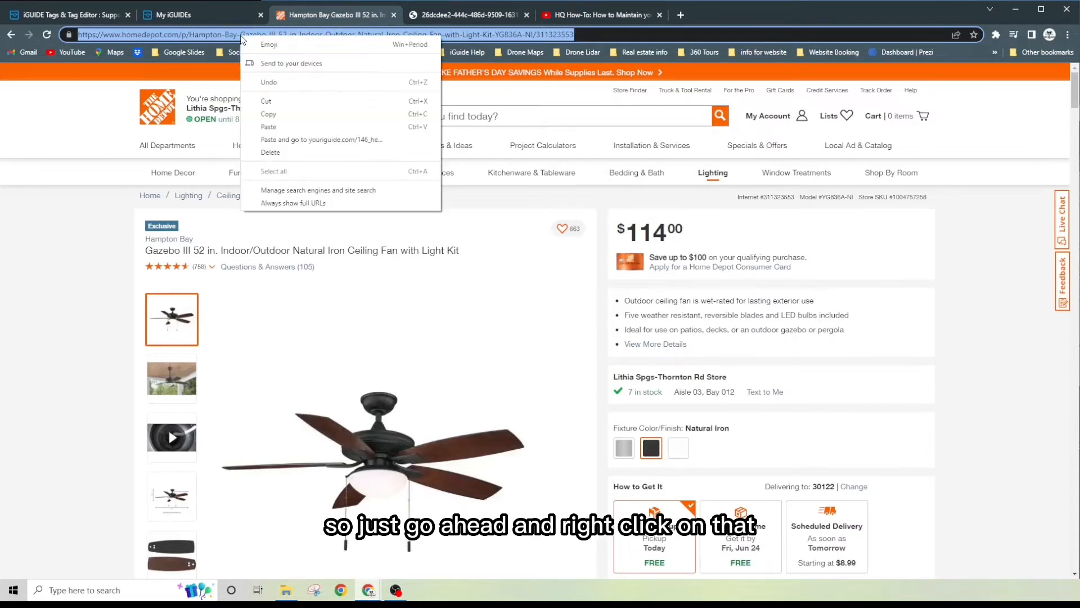
{"action": "left_click", "coordinate": [268, 114]}
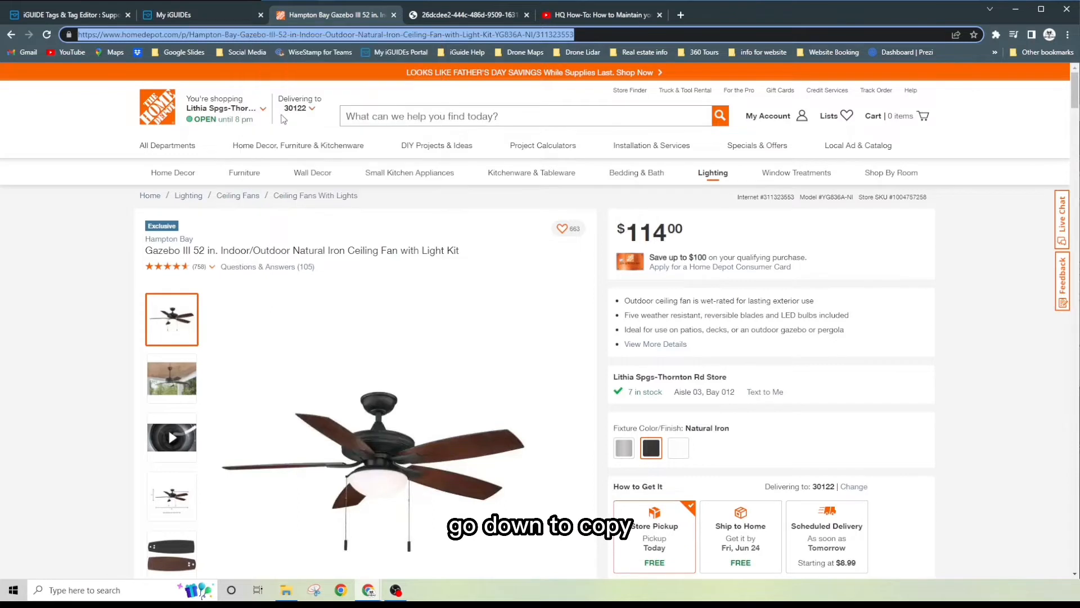
Step: Insert the copied product page address as a hyperlink in the tag content, described as "Homedeopt website", and preview the tag
{"action": "left_click", "coordinate": [200, 17]}
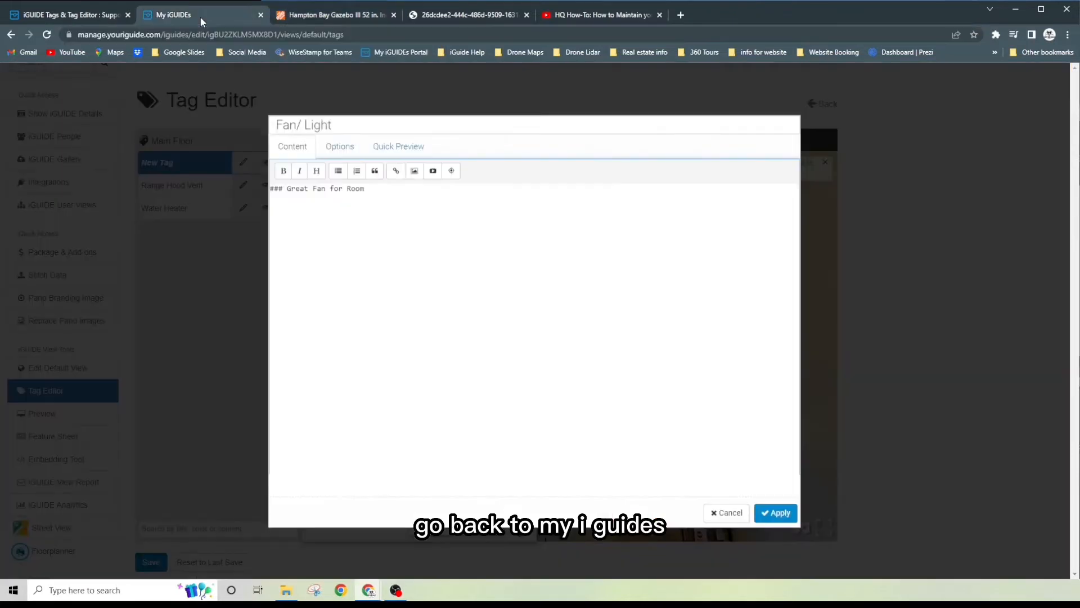
{"action": "left_click", "coordinate": [396, 175]}
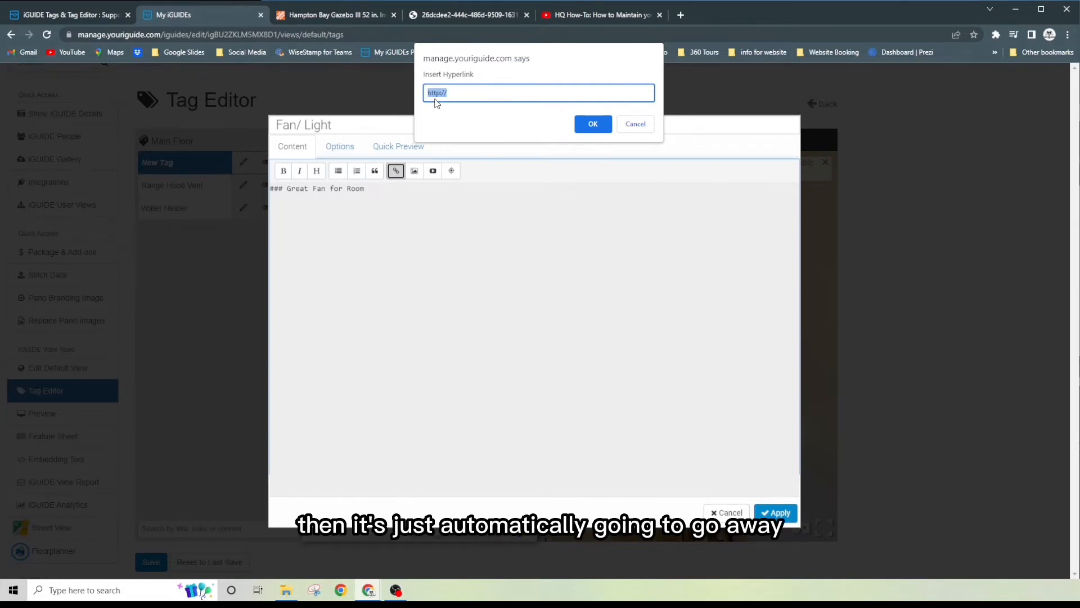
{"action": "key", "text": "ctrl+v"}
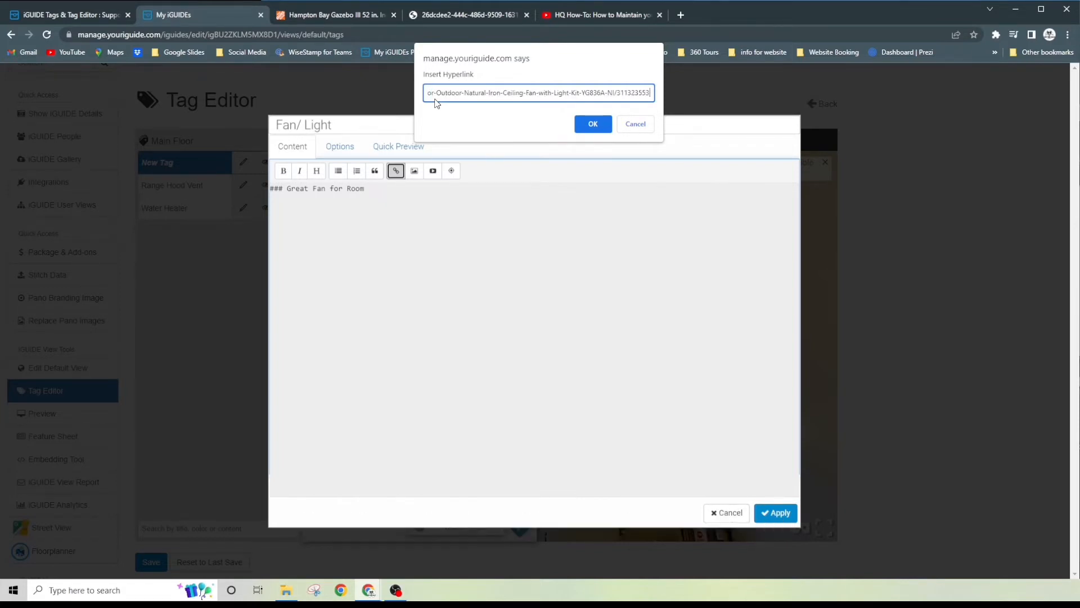
{"action": "left_click", "coordinate": [593, 125]}
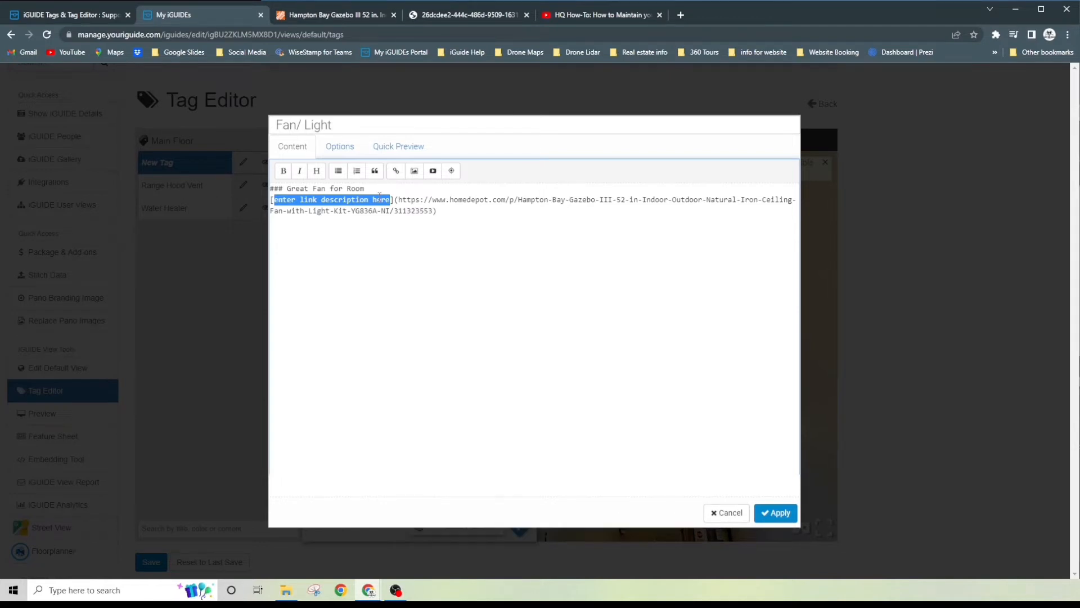
{"action": "type", "text": "Homedeopt "}
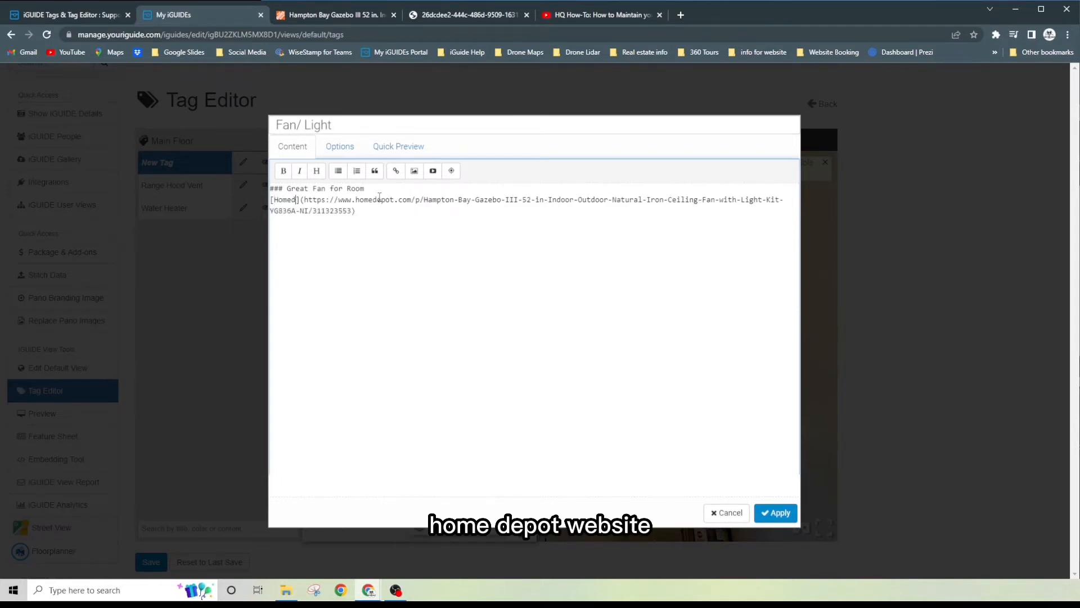
{"action": "type", "text": "wi"}
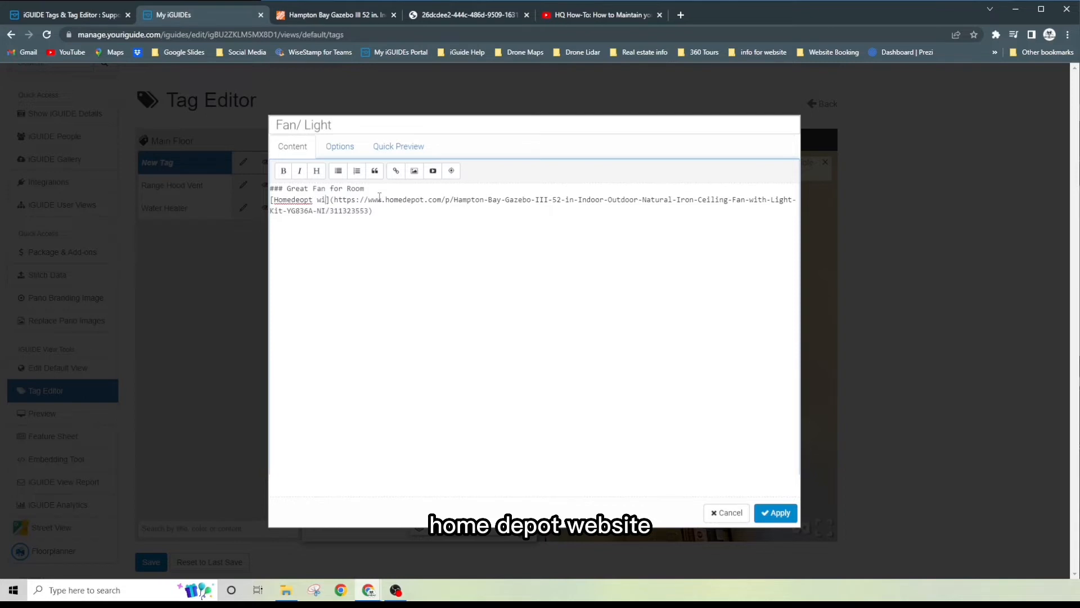
{"action": "type", "text": "bsite"}
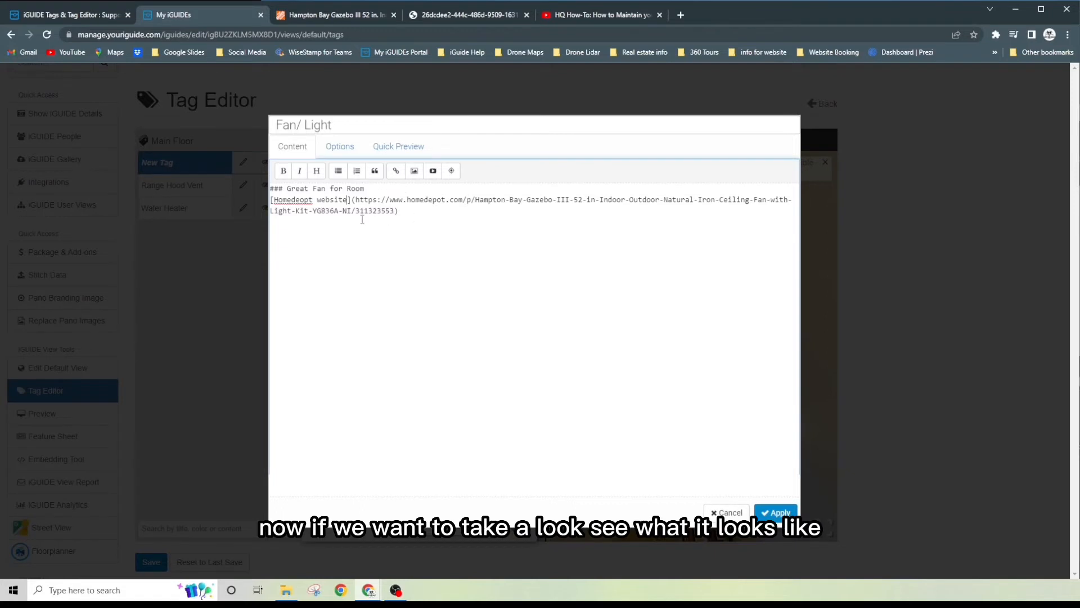
{"action": "left_click", "coordinate": [395, 148]}
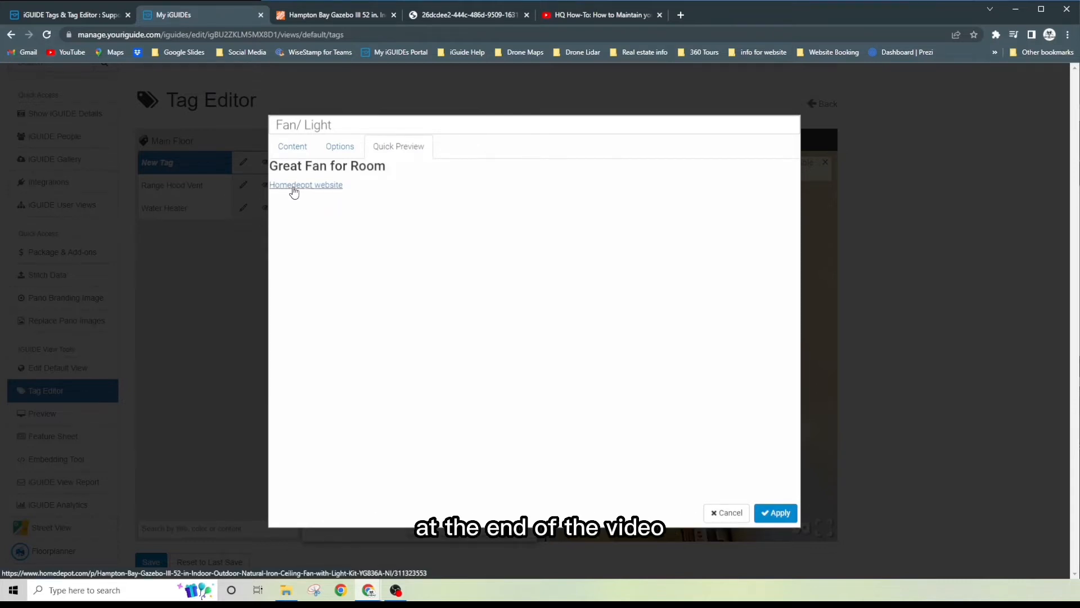
Step: Return to editing the tag content and copy the web address of the fan's EnergyGuide PDF
{"action": "left_click", "coordinate": [292, 147]}
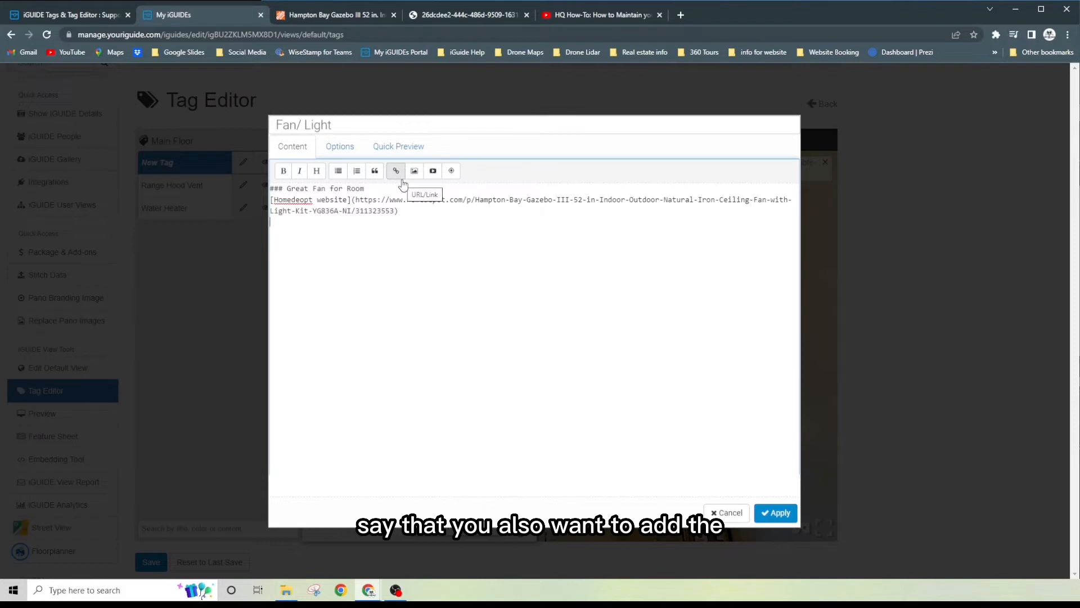
{"action": "left_click", "coordinate": [453, 18]}
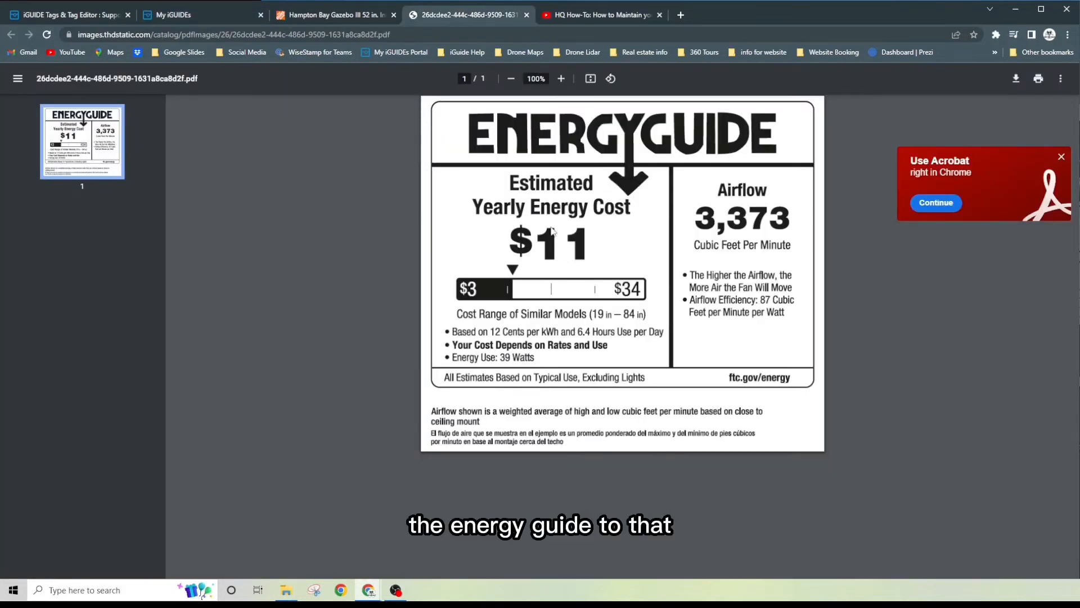
{"action": "left_click", "coordinate": [289, 35]}
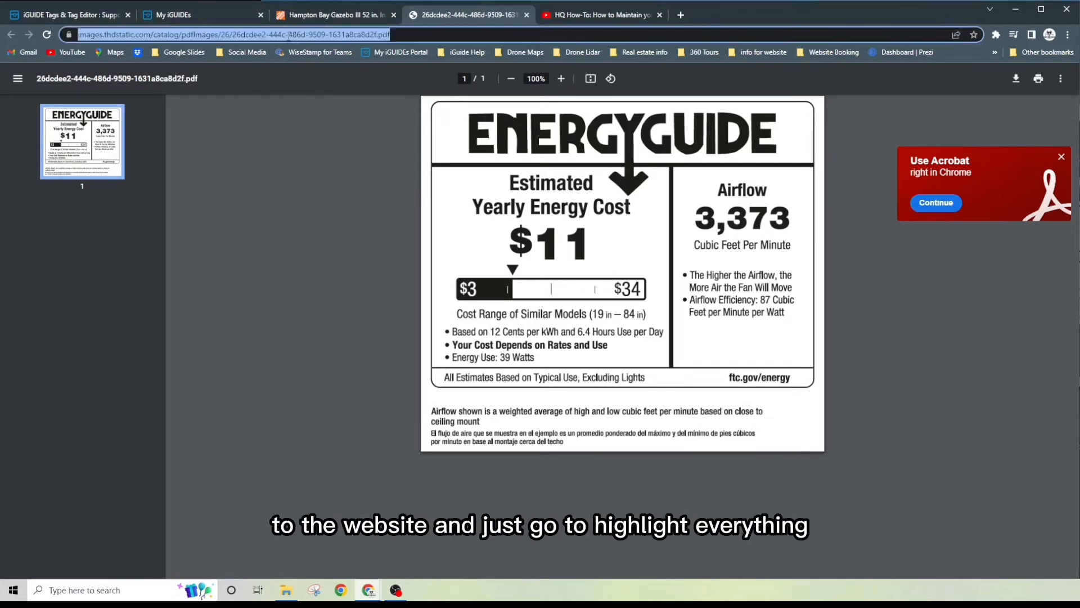
{"action": "right_click", "coordinate": [288, 36]}
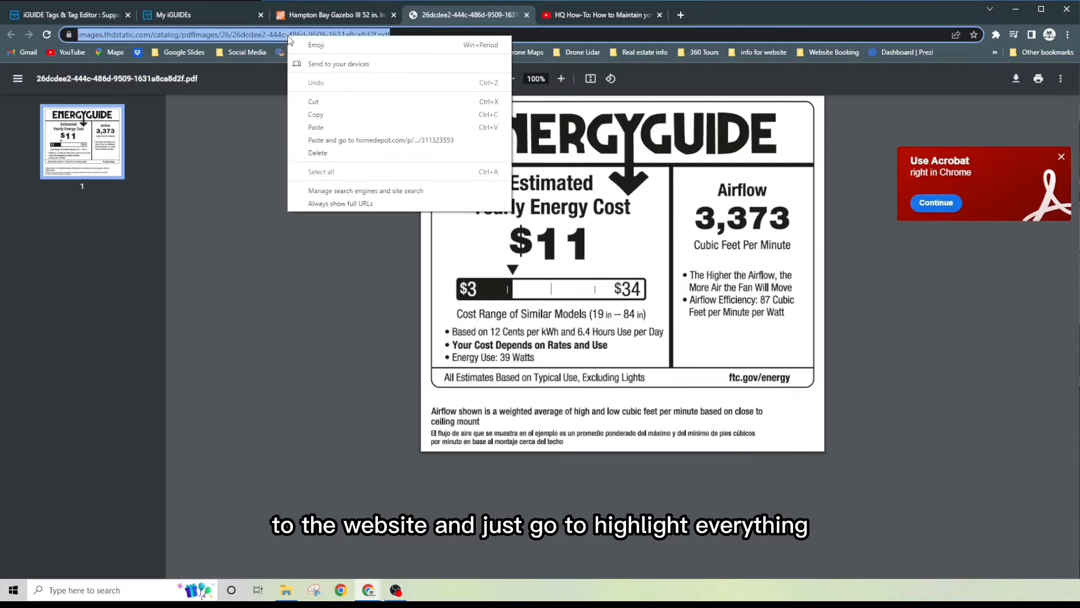
{"action": "left_click", "coordinate": [346, 113]}
Step: Insert the copied PDF address as a second hyperlink in the tag content, described as "Energy PDF"
{"action": "left_click", "coordinate": [225, 11]}
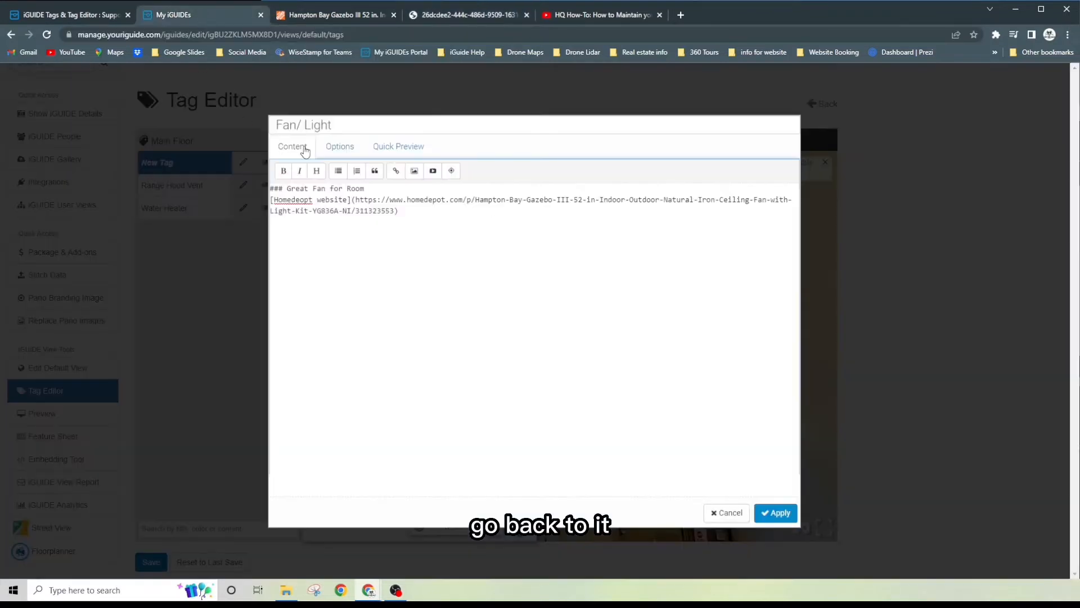
{"action": "left_click", "coordinate": [396, 172]}
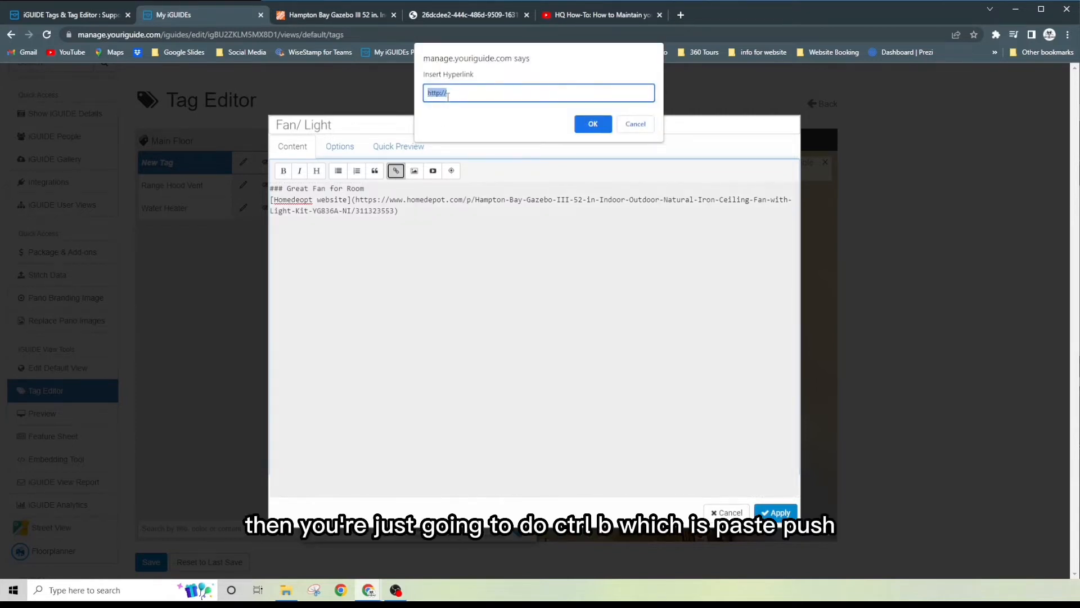
{"action": "key", "text": "ctrl+v"}
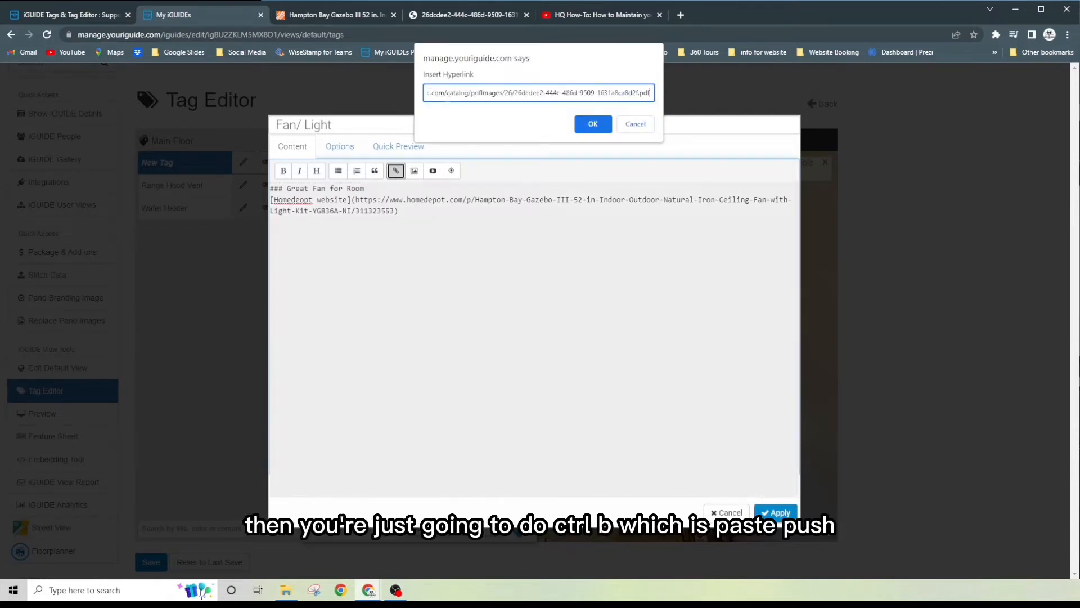
{"action": "left_click", "coordinate": [588, 124]}
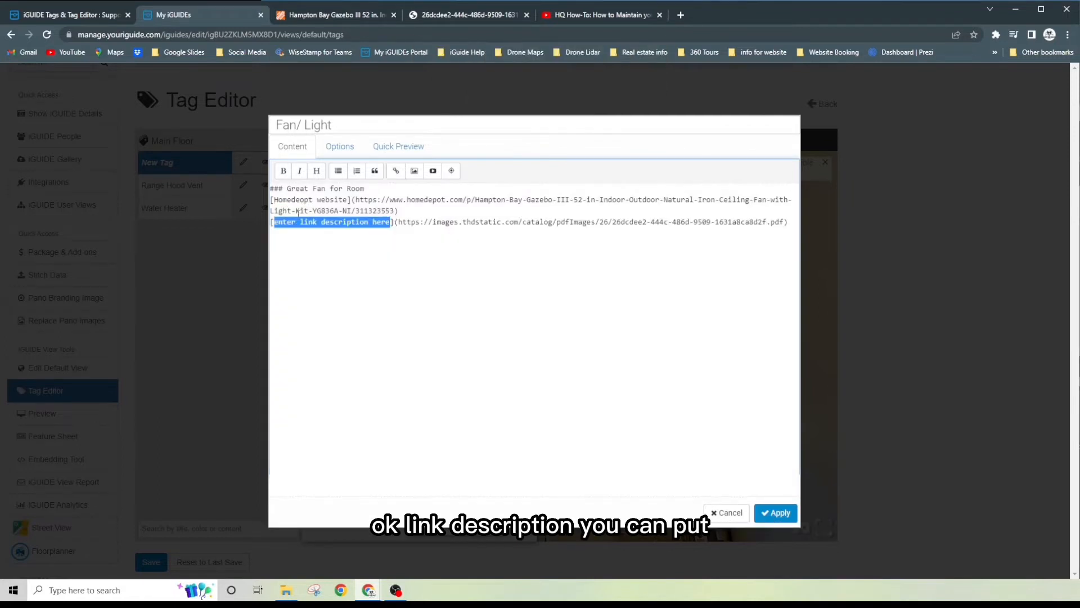
{"action": "type", "text": "Energy PDF"}
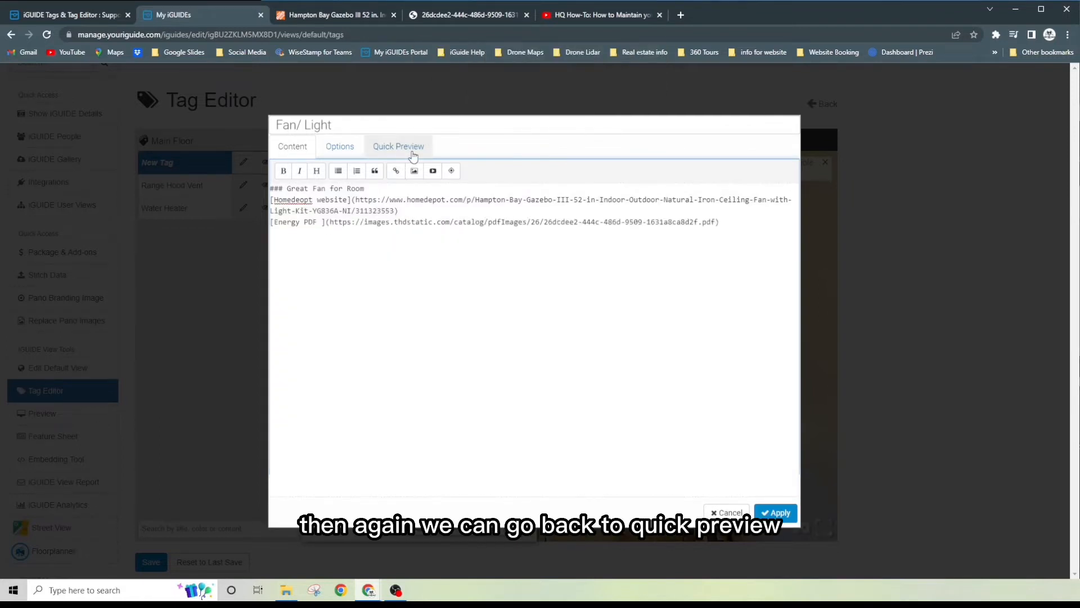
Step: Preview the tag with both links, view the EnergyGuide PDF page, and return to editing the tag content
{"action": "left_click", "coordinate": [414, 150]}
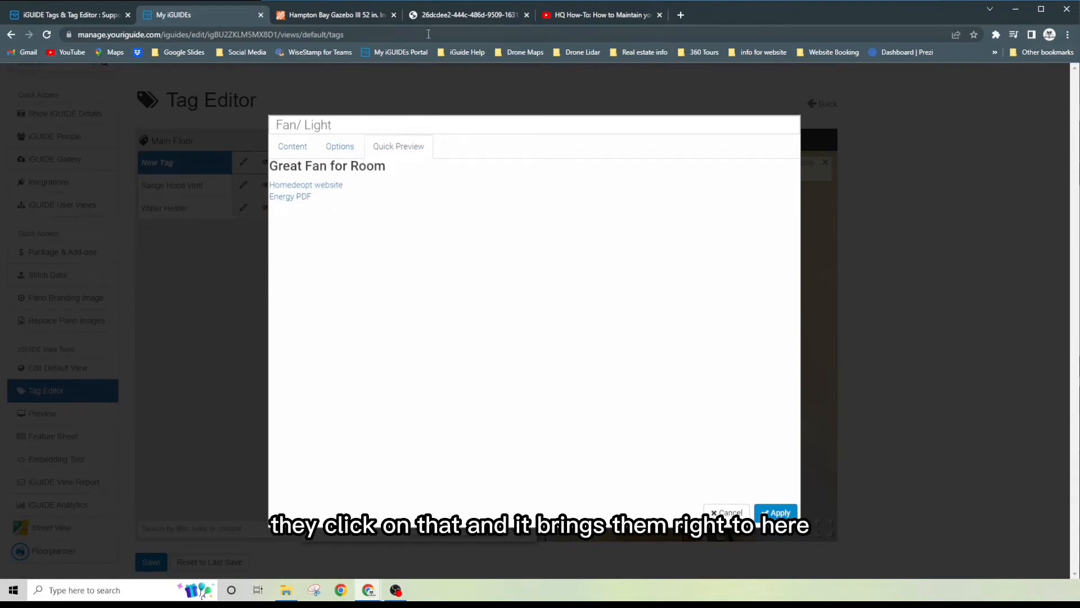
{"action": "left_click", "coordinate": [430, 16]}
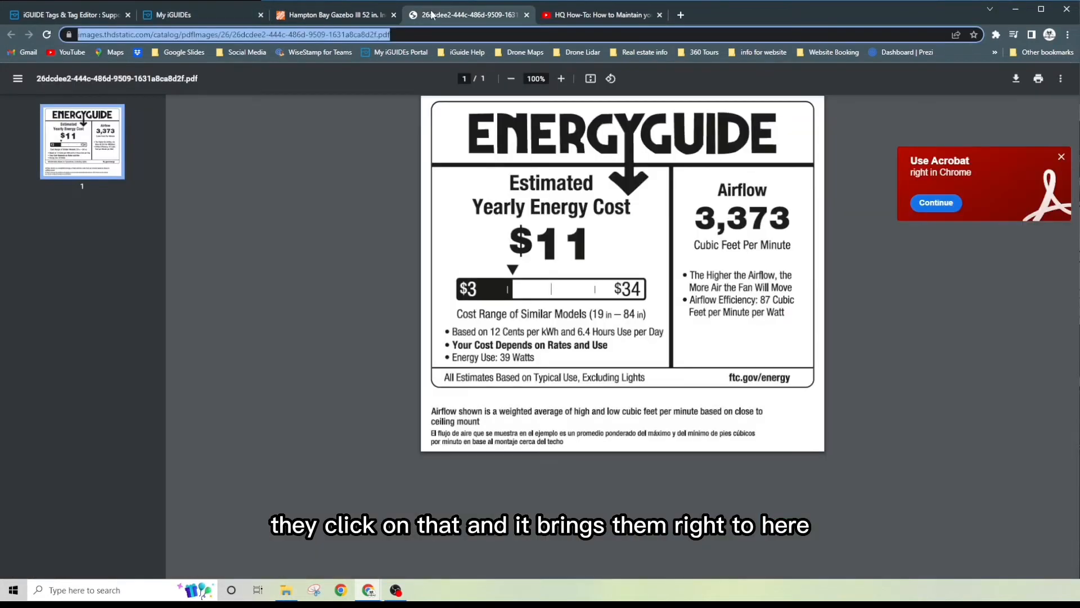
{"action": "left_click", "coordinate": [156, 13]}
{"action": "left_click", "coordinate": [284, 149]}
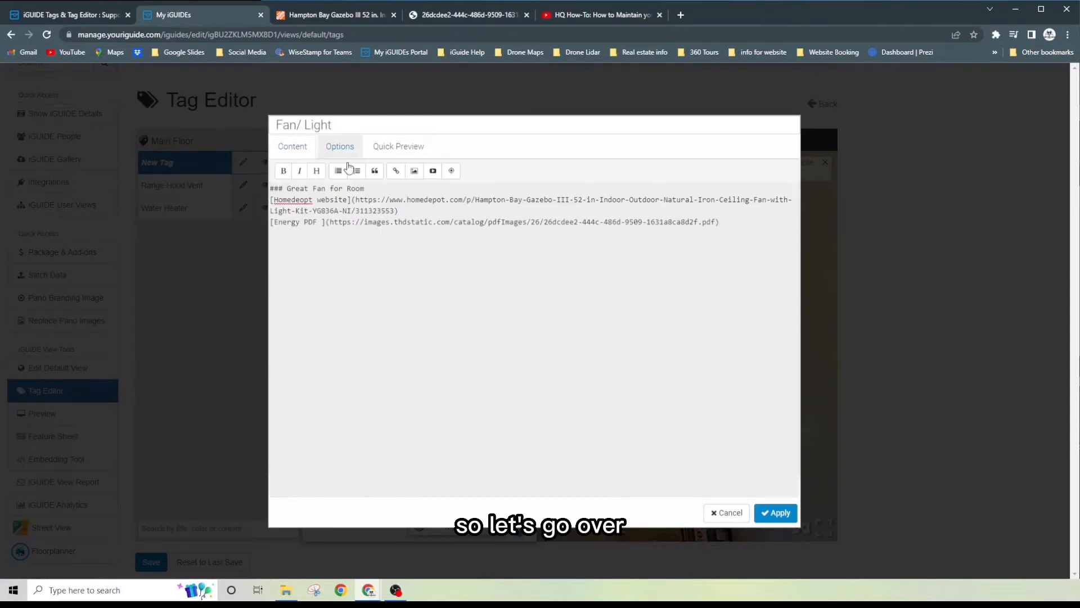
Step: Start inserting an image into the tag content and look through the iGUIDE gallery for a suitable fan photo
{"action": "left_click", "coordinate": [415, 172]}
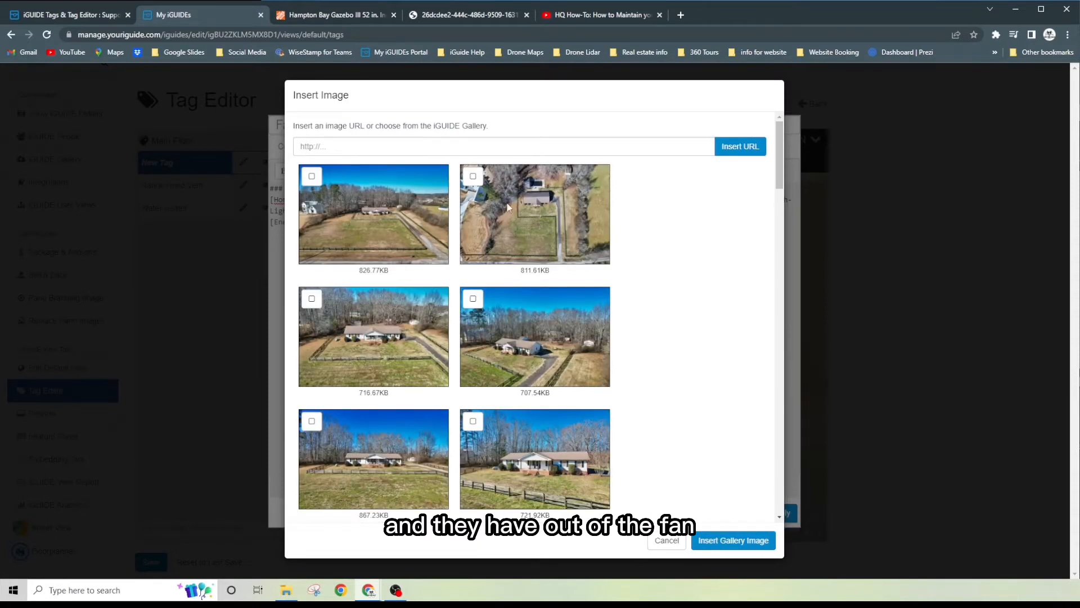
{"action": "scroll", "coordinate": [496, 228], "scroll_direction": "down", "scroll_amount": 6}
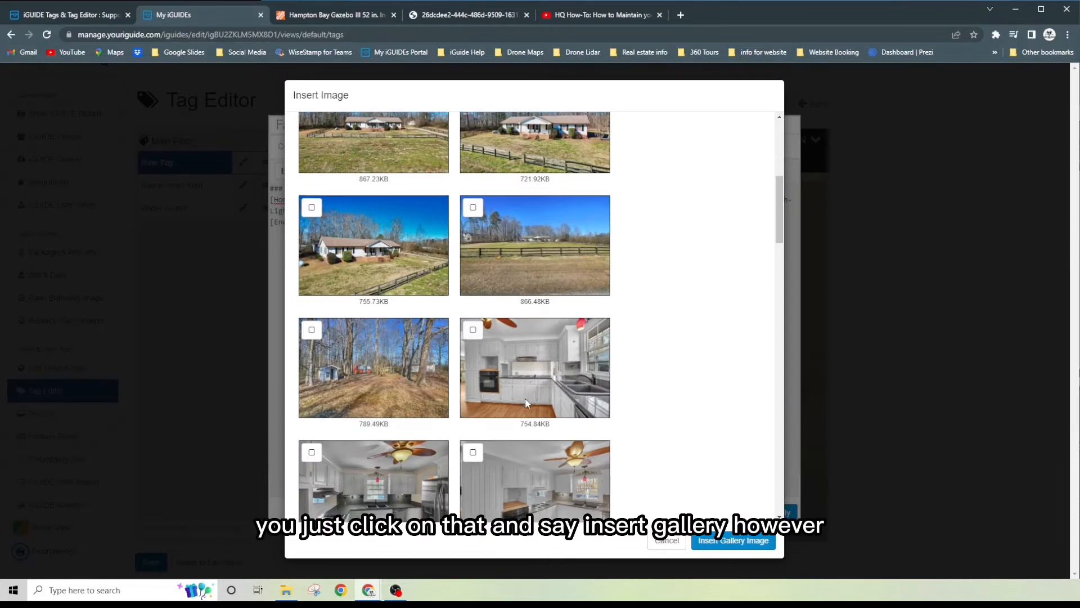
{"action": "scroll", "coordinate": [529, 406], "scroll_direction": "down", "scroll_amount": 2}
{"action": "scroll", "coordinate": [529, 407], "scroll_direction": "down", "scroll_amount": 10}
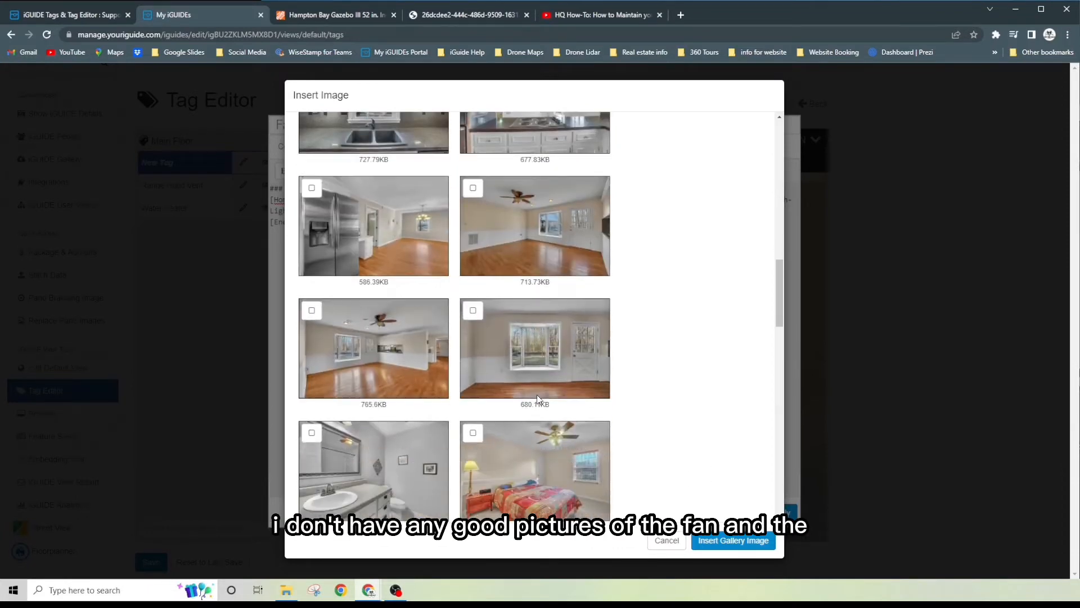
{"action": "scroll", "coordinate": [537, 396], "scroll_direction": "down", "scroll_amount": 15}
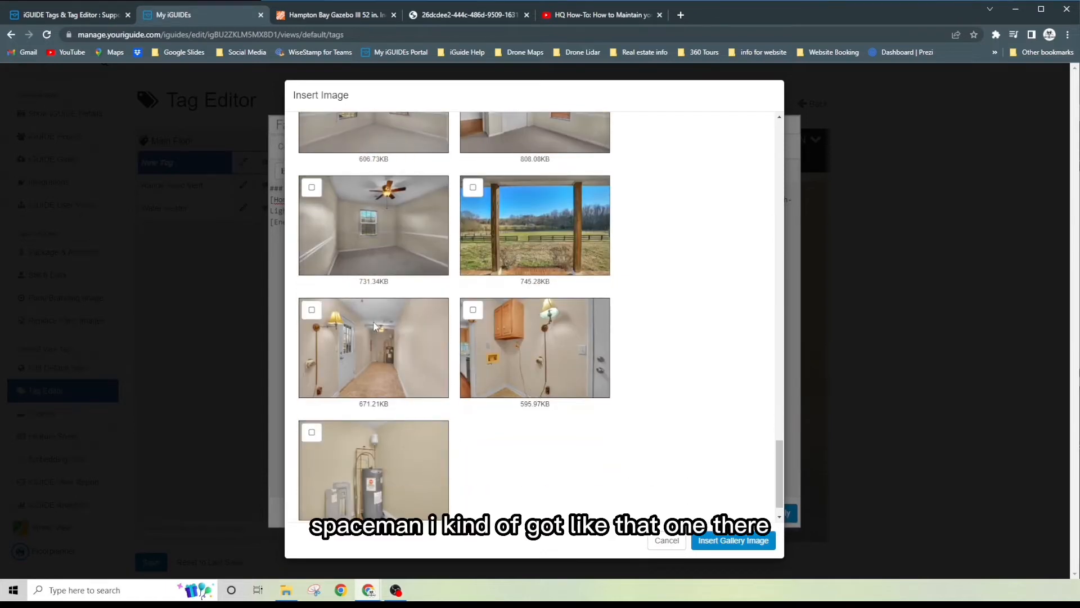
{"action": "scroll", "coordinate": [403, 343], "scroll_direction": "up", "scroll_amount": 8}
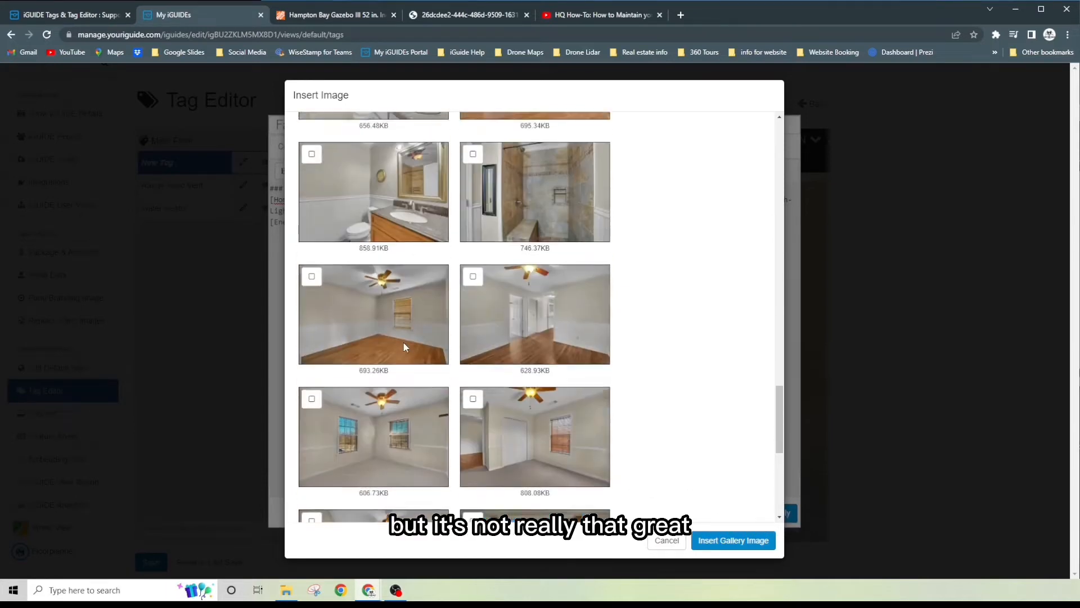
{"action": "scroll", "coordinate": [404, 342], "scroll_direction": "up", "scroll_amount": 10}
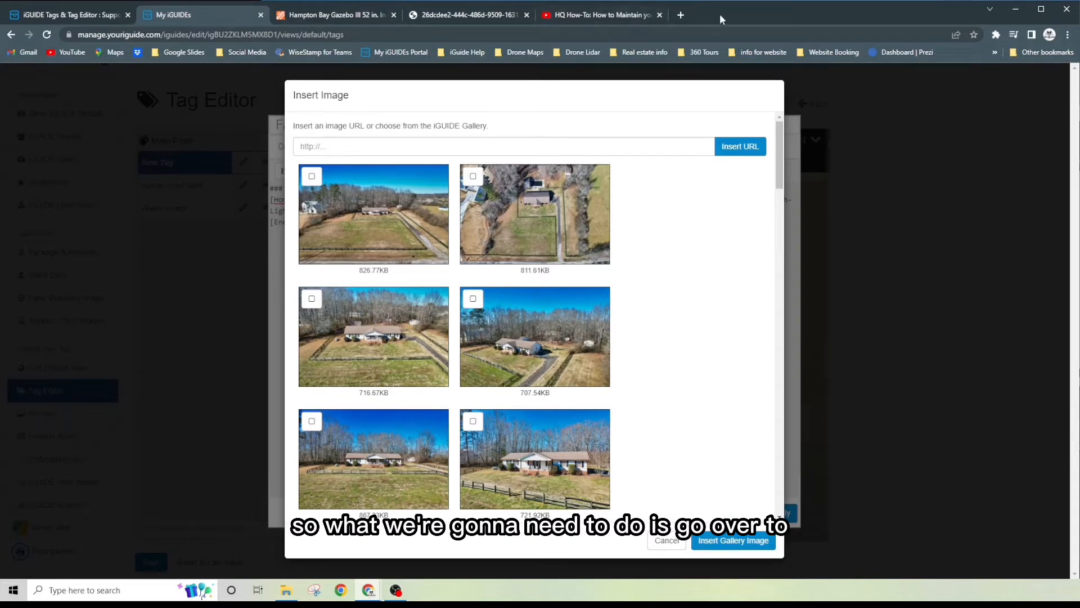
Step: Search Google in a new browser tab for "ceiling fans" and show the image results
{"action": "left_click", "coordinate": [681, 15]}
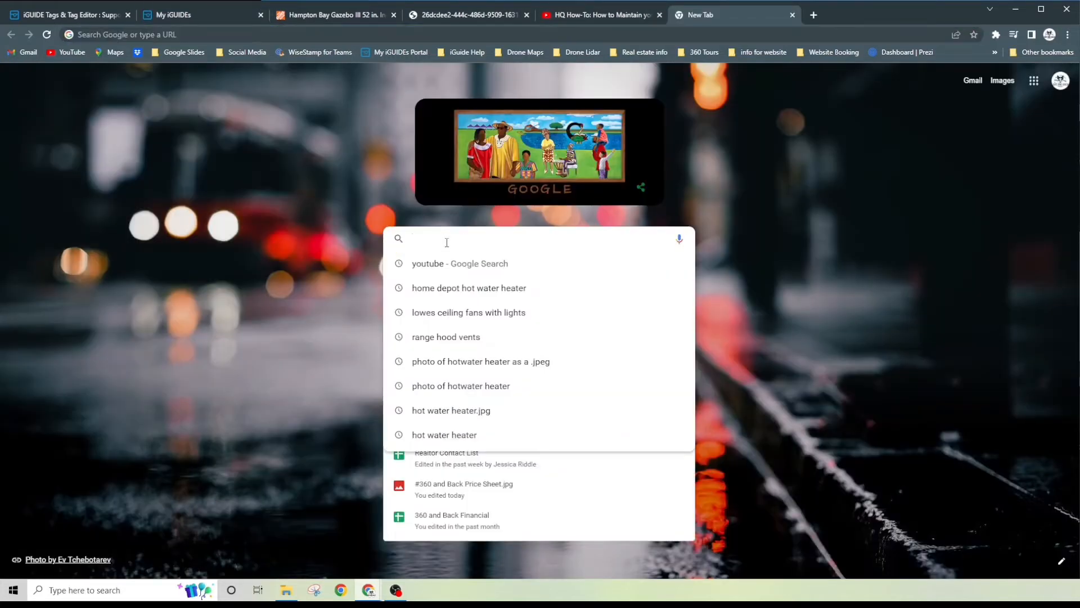
{"action": "type", "text": "Ciling f"}
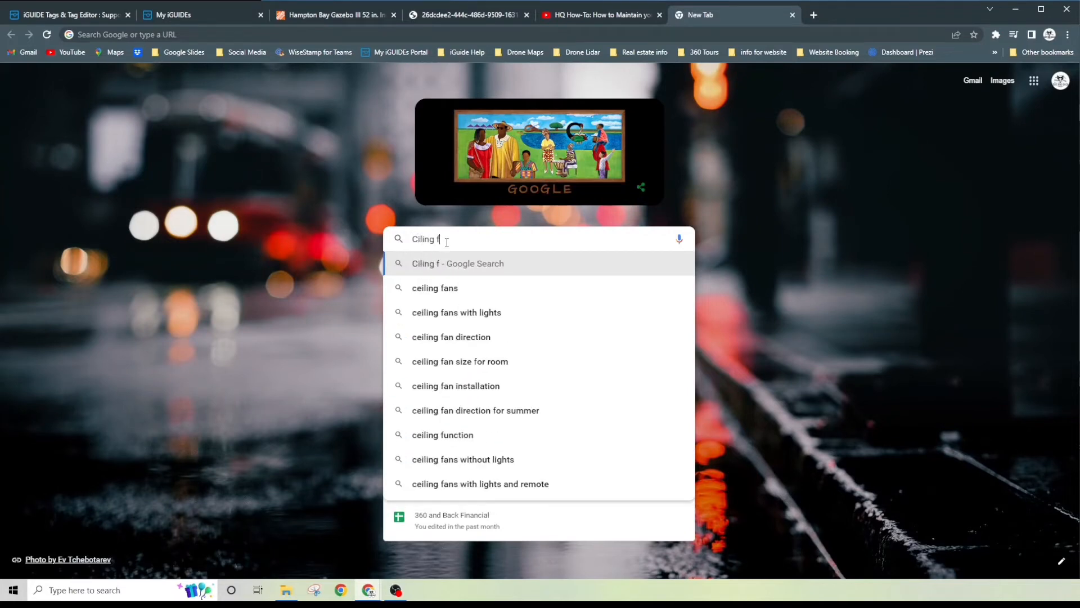
{"action": "key", "text": "Down"}
{"action": "key", "text": "Return"}
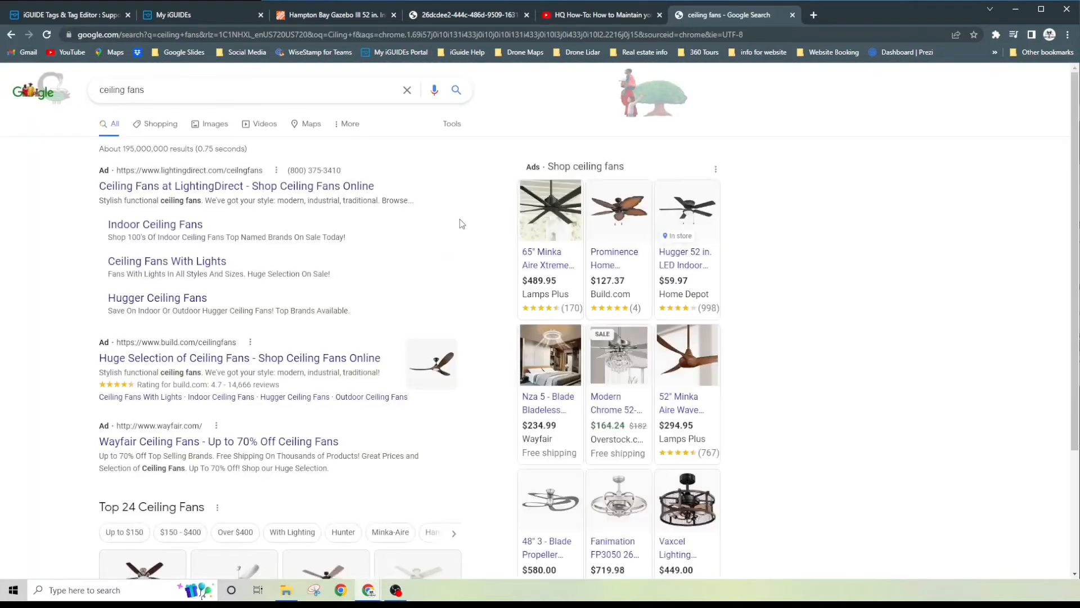
{"action": "left_click", "coordinate": [220, 129]}
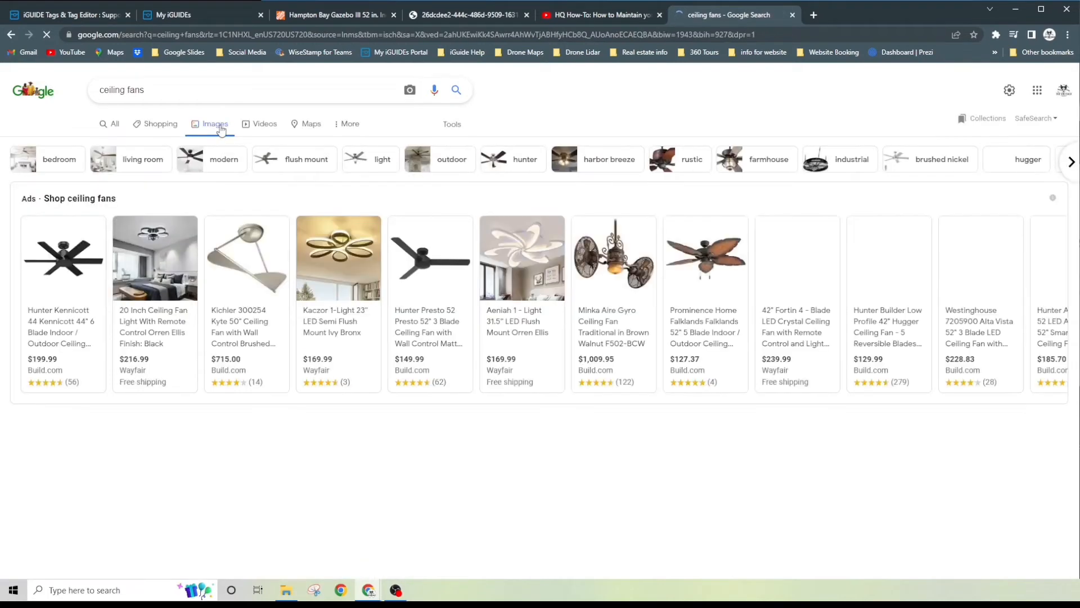
Step: Find the Craftmade Montreal 44" ceiling fan among the image results and view its full image in a separate browser tab
{"action": "scroll", "coordinate": [325, 295], "scroll_direction": "down", "scroll_amount": 2}
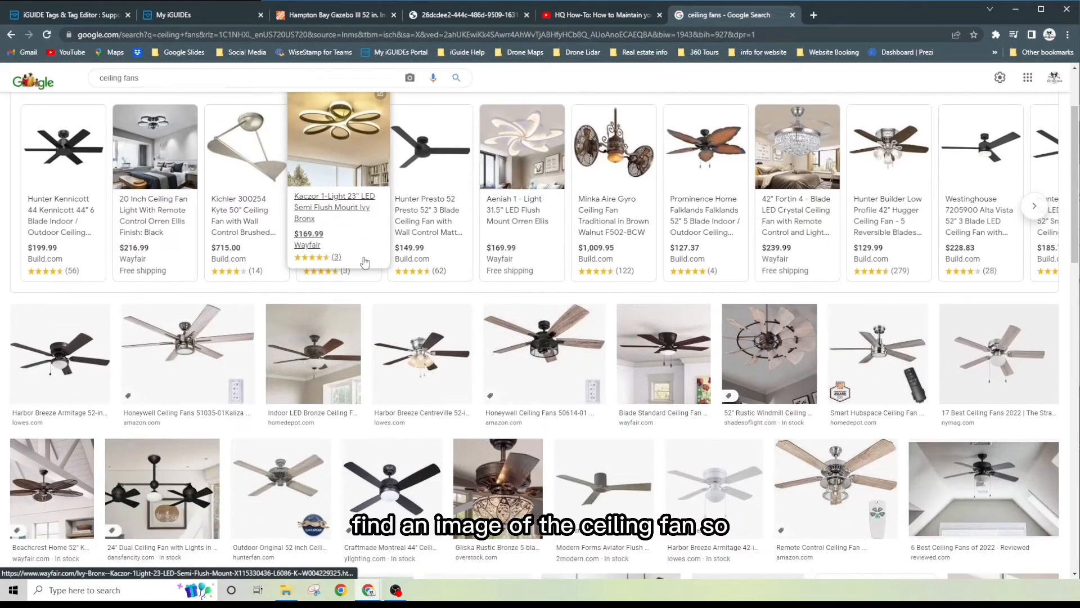
{"action": "scroll", "coordinate": [345, 336], "scroll_direction": "down", "scroll_amount": 1}
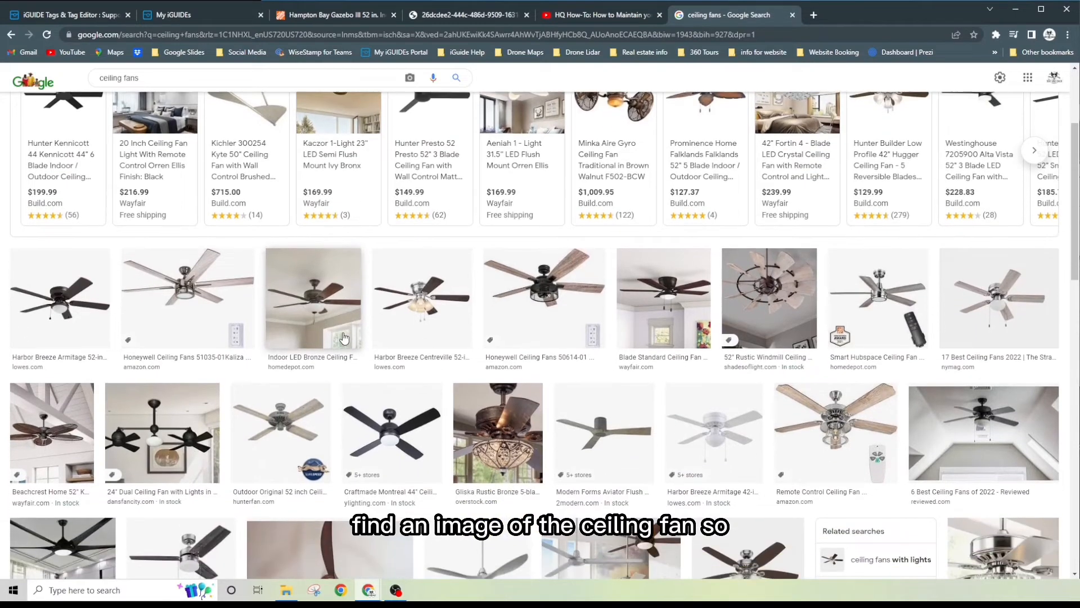
{"action": "scroll", "coordinate": [218, 323], "scroll_direction": "down", "scroll_amount": 1}
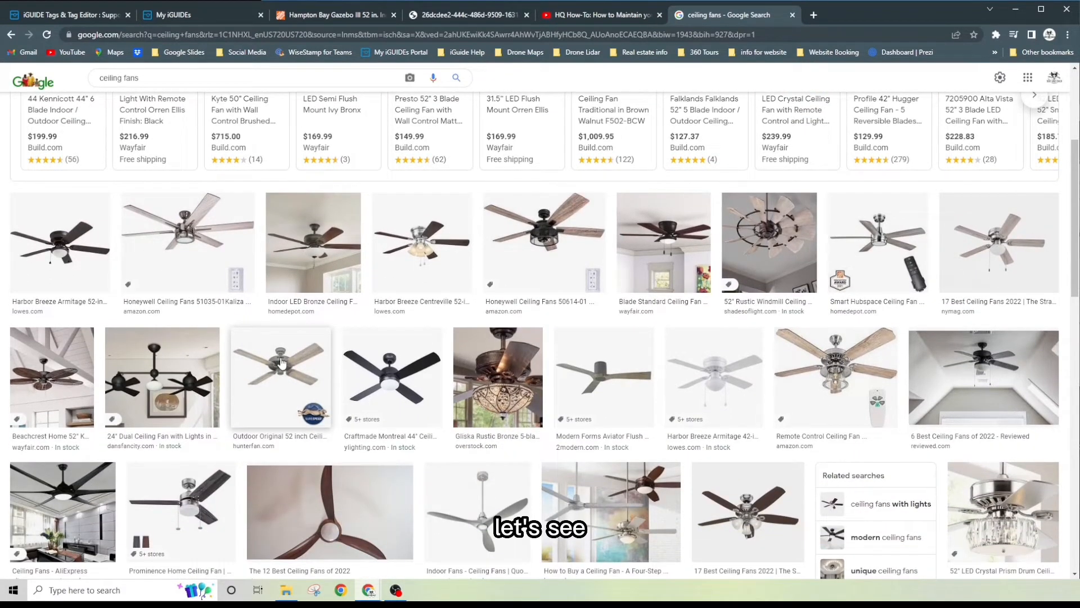
{"action": "left_click", "coordinate": [417, 384]}
{"action": "right_click", "coordinate": [796, 280]}
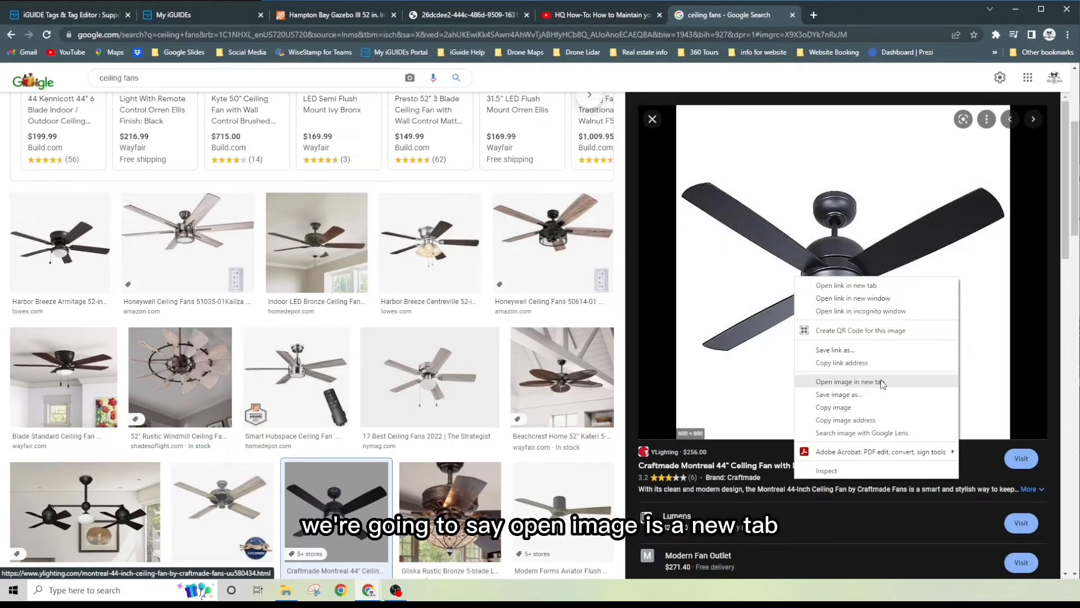
{"action": "left_click", "coordinate": [843, 382]}
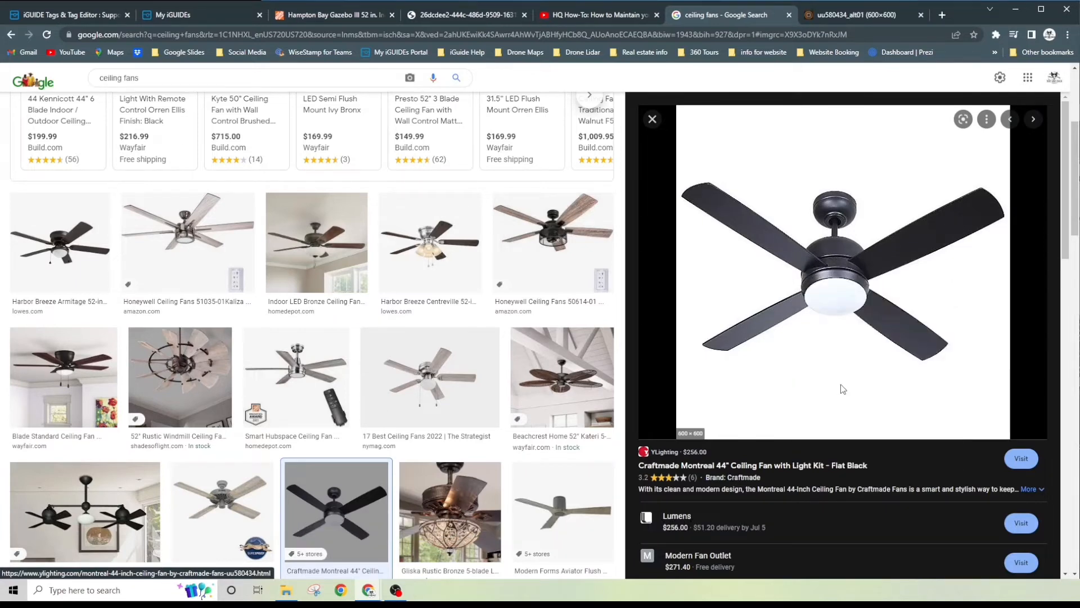
{"action": "left_click", "coordinate": [847, 18]}
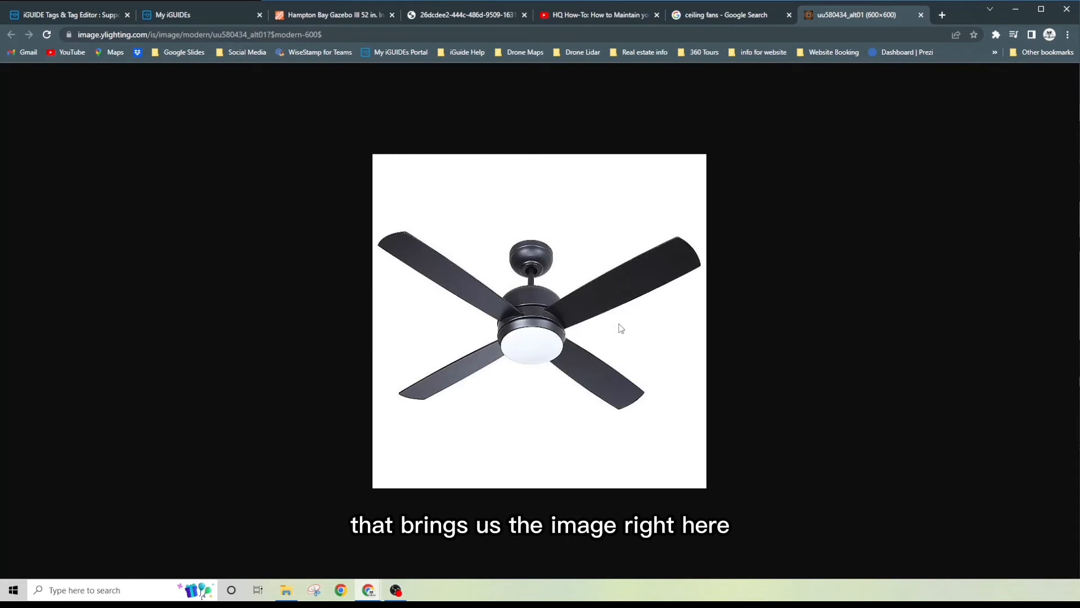
Step: Copy the fan image's web address and insert it as an image URL in the Fan/ Light tag content
{"action": "left_click", "coordinate": [314, 35]}
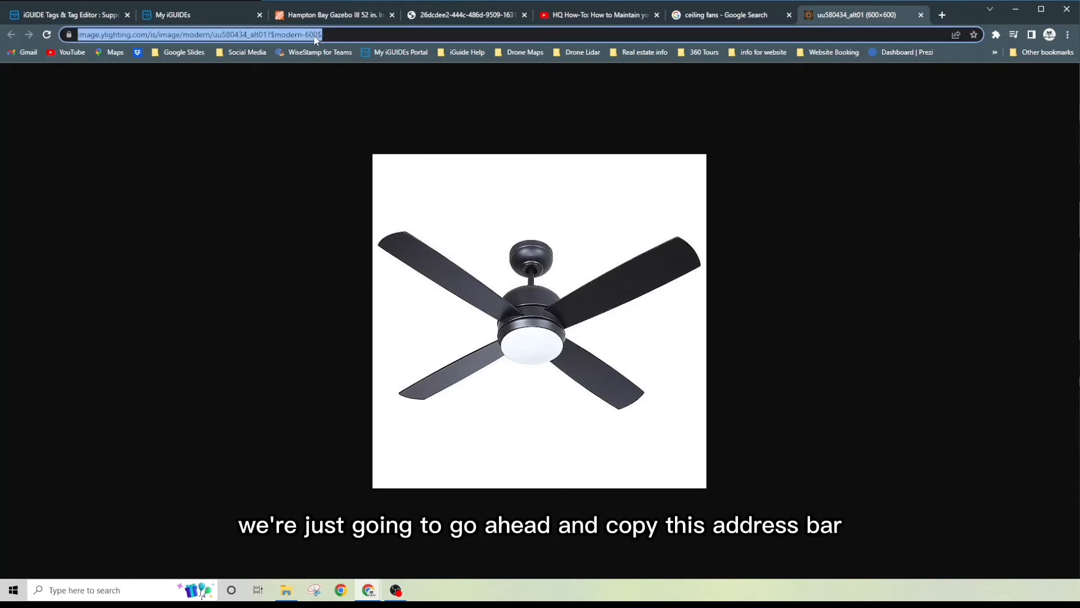
{"action": "right_click", "coordinate": [220, 36]}
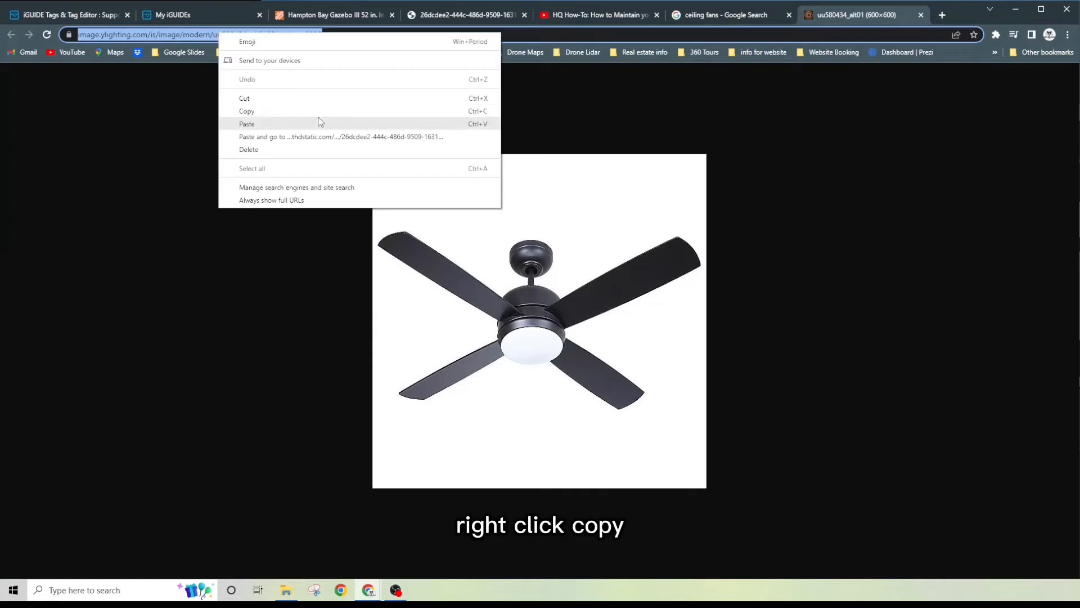
{"action": "left_click", "coordinate": [319, 114]}
{"action": "left_click", "coordinate": [192, 12]}
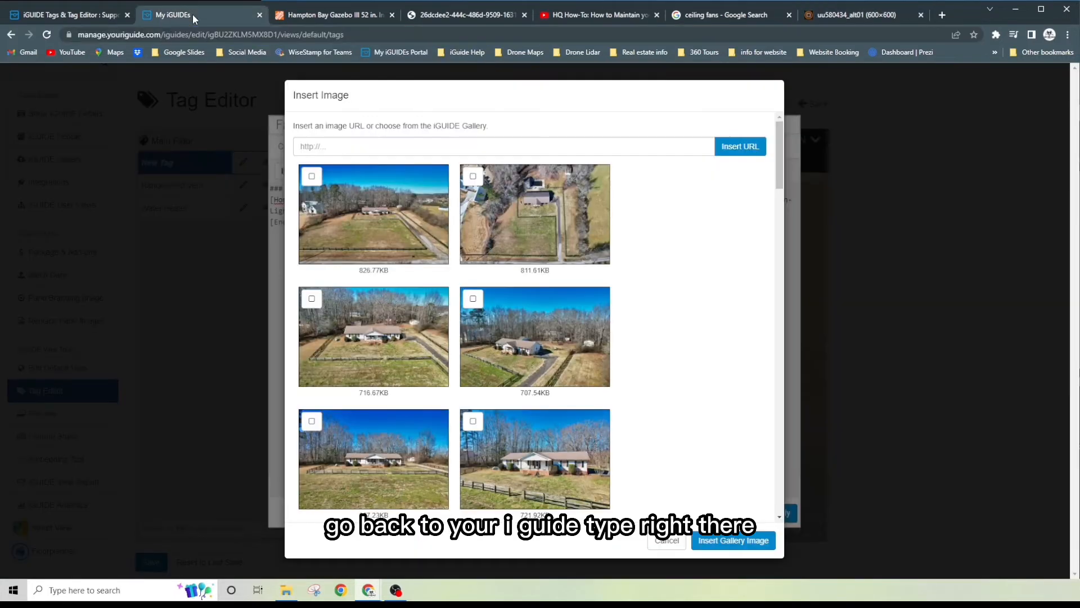
{"action": "left_click", "coordinate": [331, 144]}
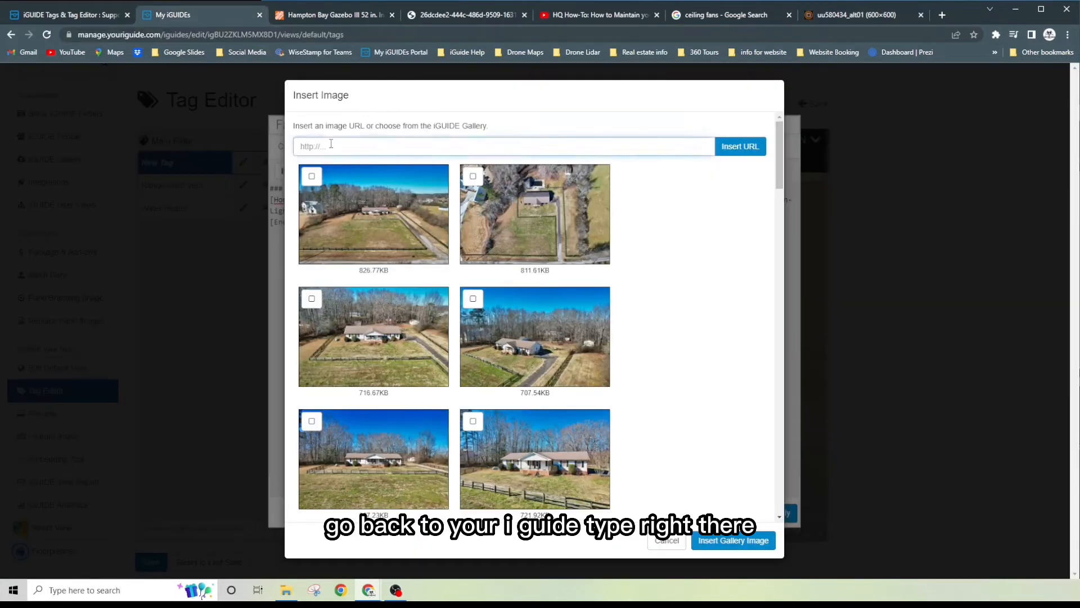
{"action": "key", "text": "ctrl+v"}
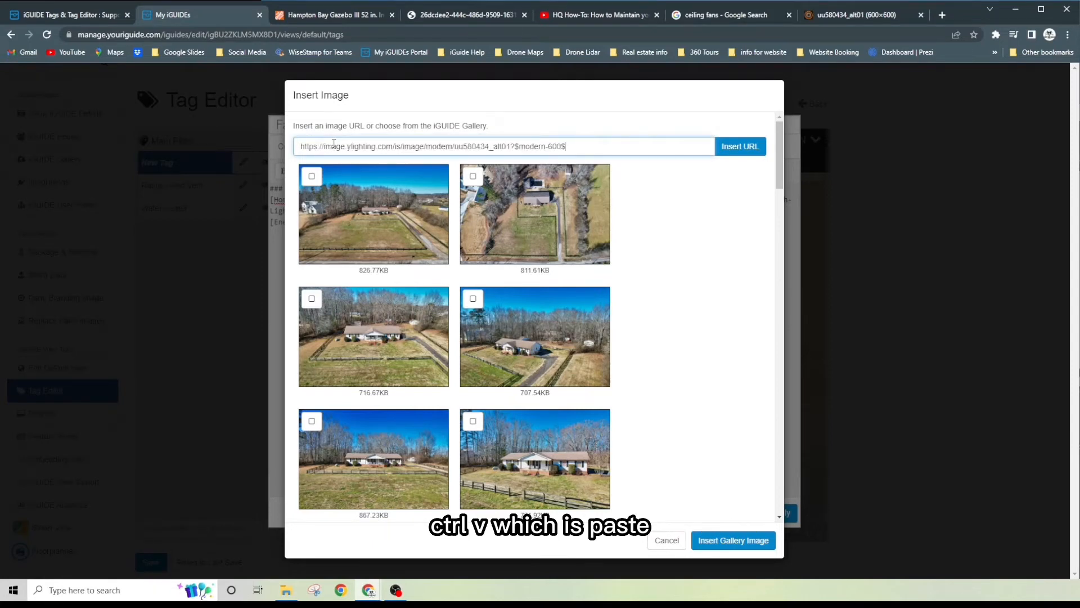
{"action": "left_click", "coordinate": [744, 147]}
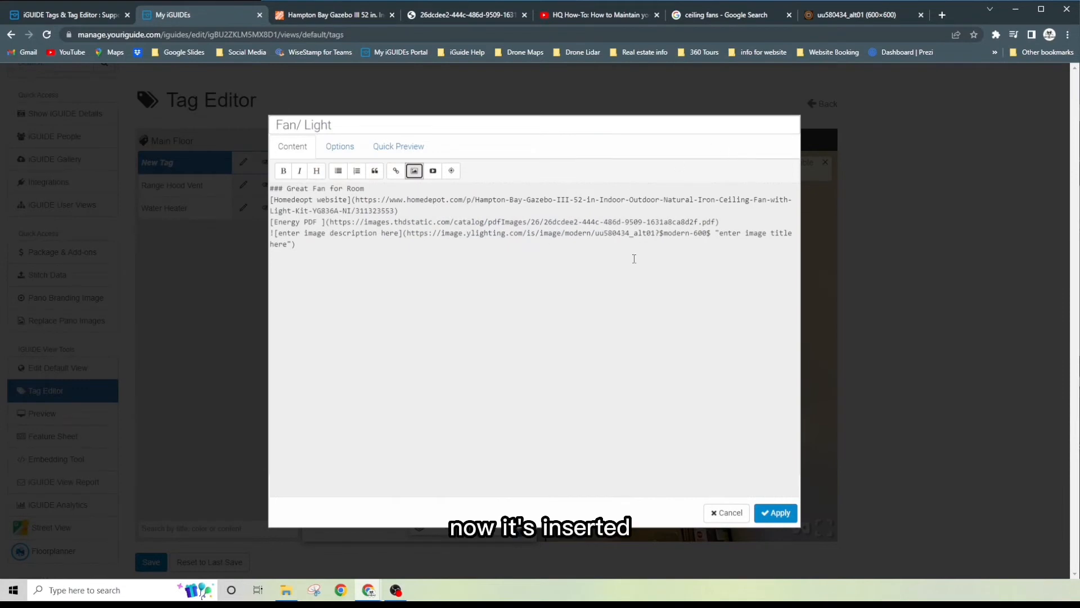
Step: Preview the tag with its image, return to the content, and replace the image title placeholder with "Fan in Mudroom"
{"action": "left_click", "coordinate": [403, 147]}
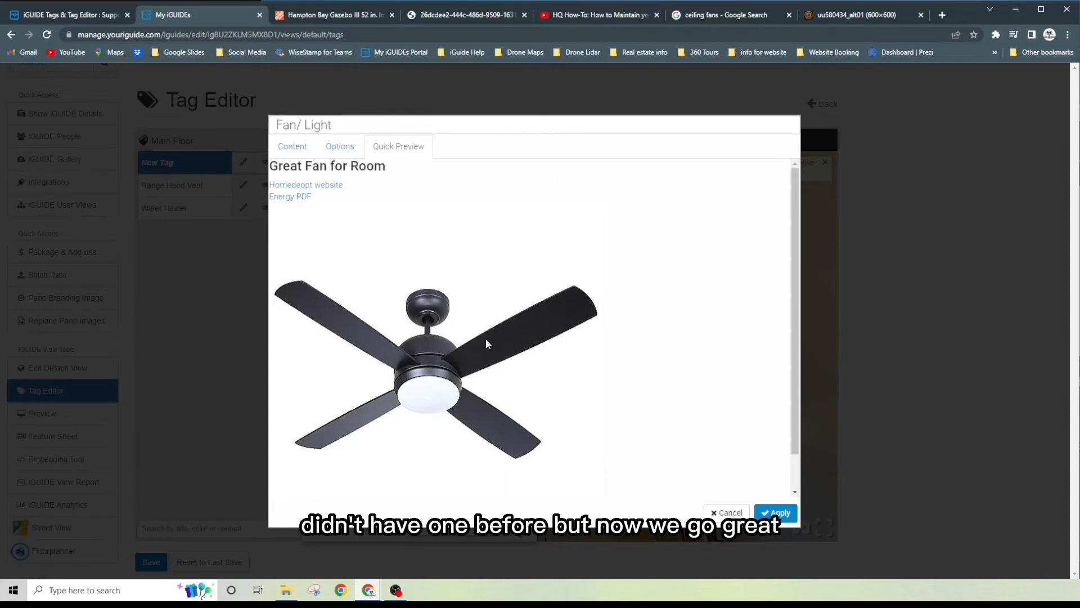
{"action": "left_click", "coordinate": [296, 149]}
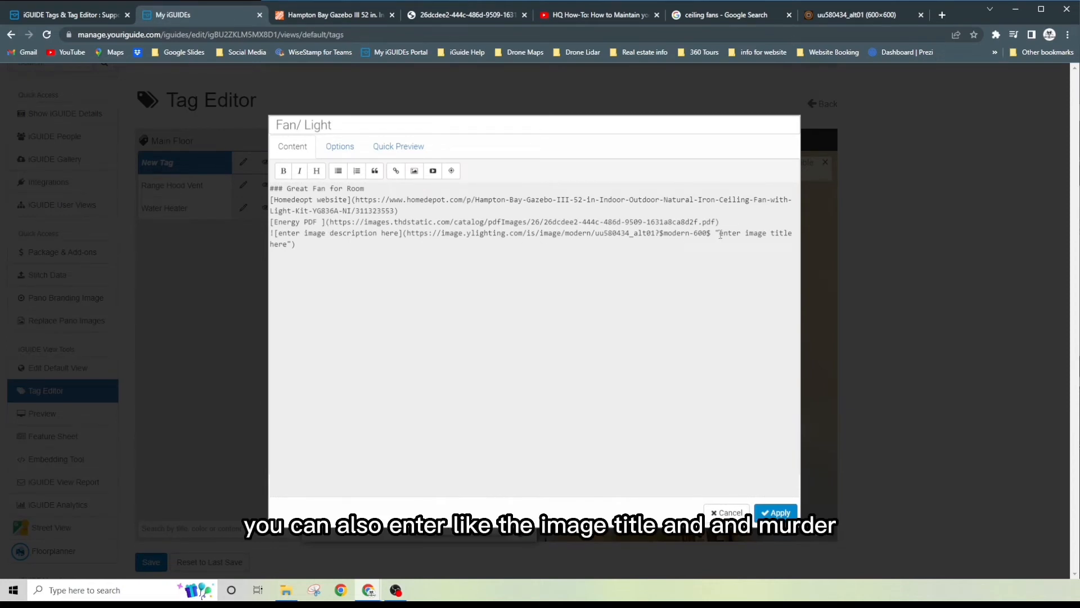
{"action": "left_click_drag", "start_coordinate": [719, 234], "coordinate": [287, 244]}
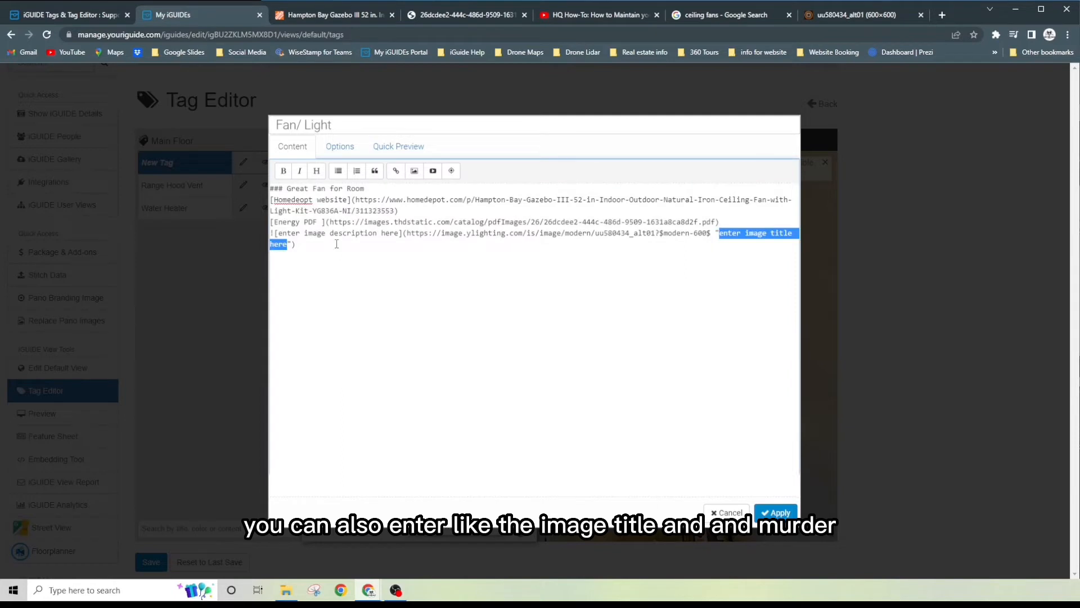
{"action": "type", "text": "Fan in Mud"}
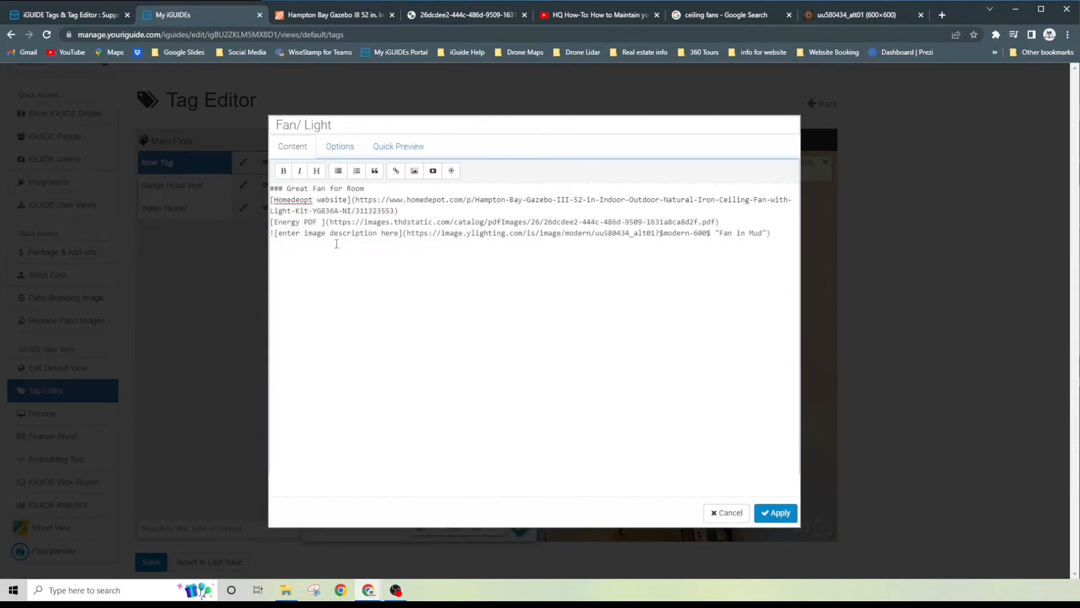
{"action": "type", "text": "Roo"}
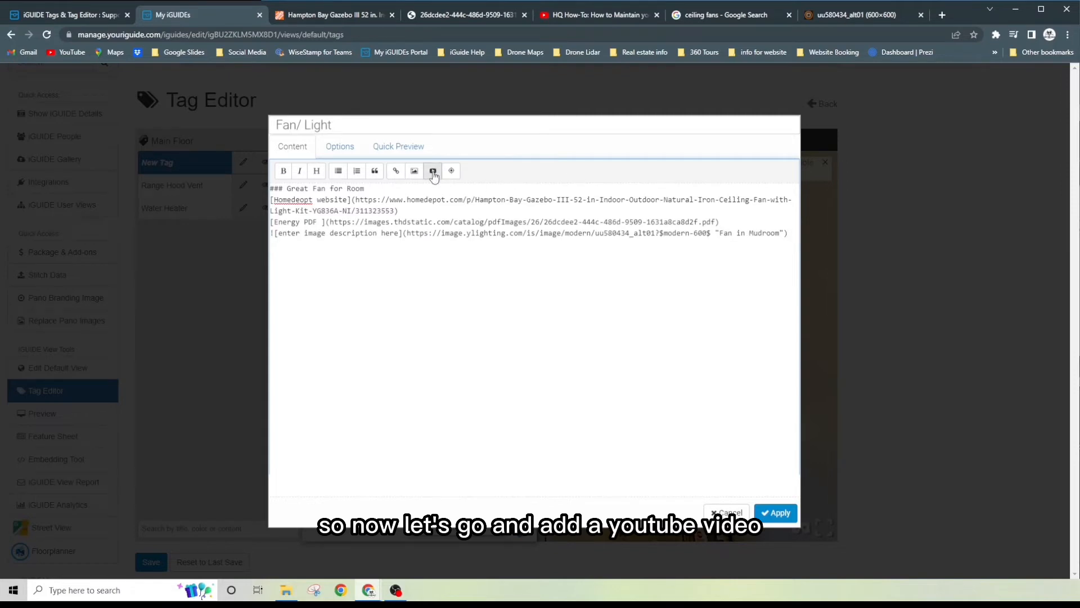
Step: Copy the full web address of the YouTube video on maintaining ceiling fans and return to the Tag Editor
{"action": "left_click", "coordinate": [574, 16]}
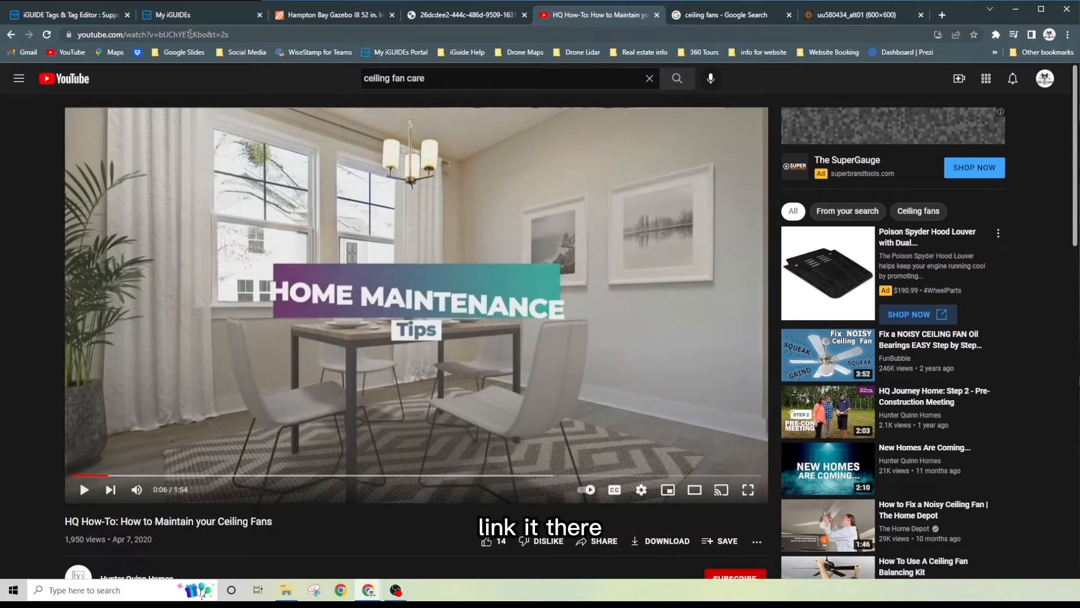
{"action": "left_click", "coordinate": [190, 34]}
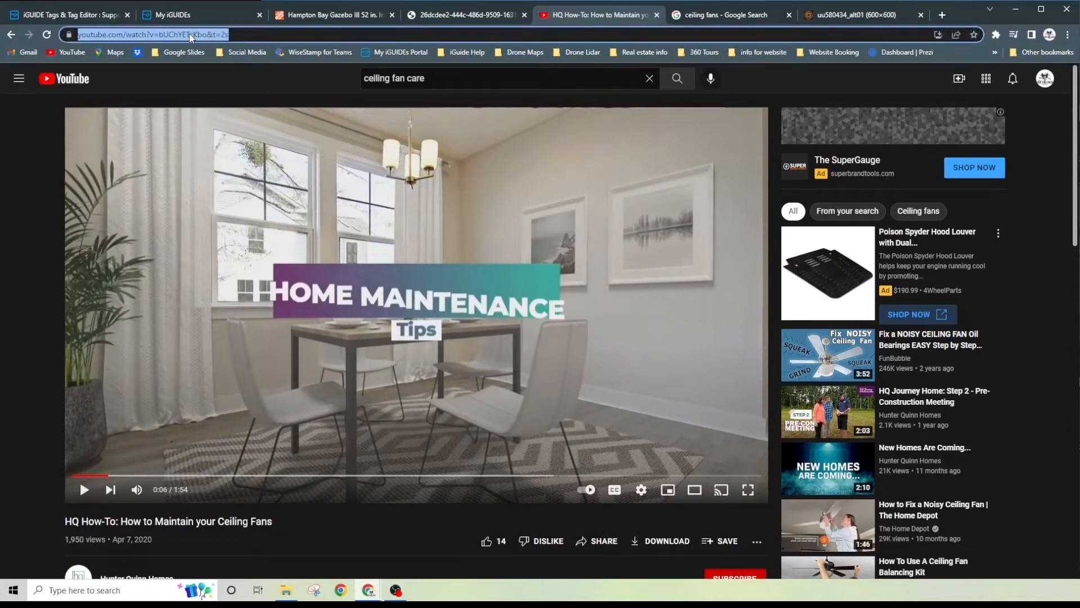
{"action": "right_click", "coordinate": [150, 37]}
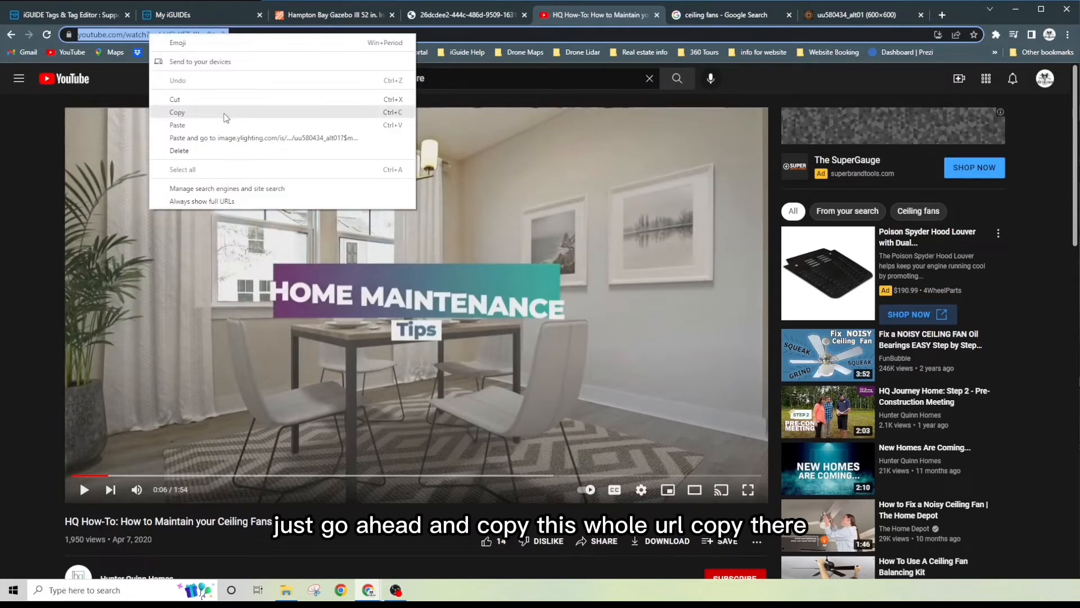
{"action": "left_click", "coordinate": [225, 116]}
{"action": "left_click", "coordinate": [190, 16]}
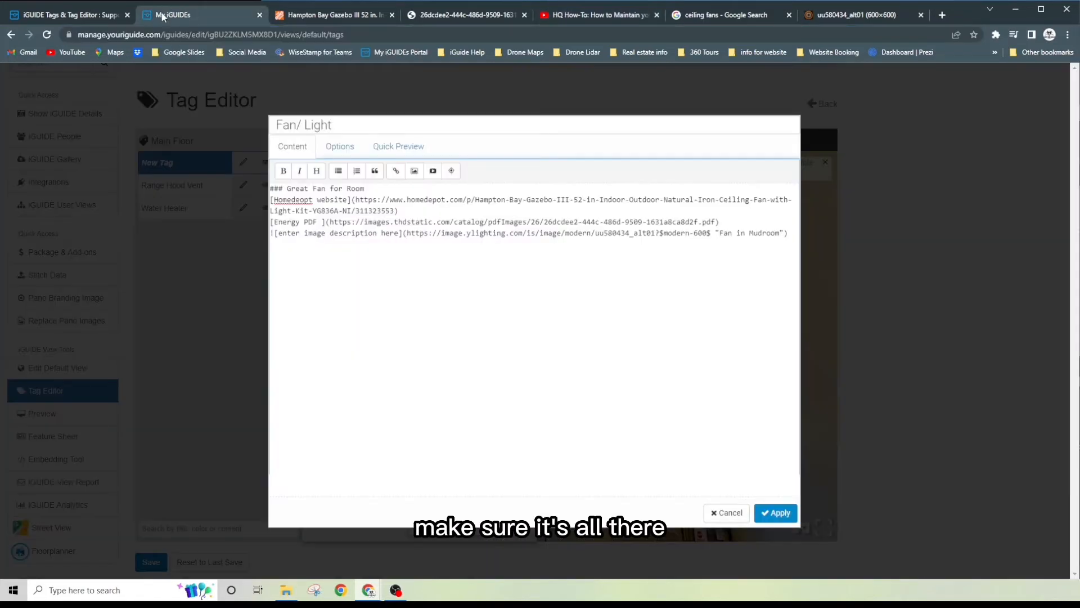
Step: Insert the copied YouTube address as a video hyperlink in the tag content, described as "How to Care for your new fan"
{"action": "left_click", "coordinate": [433, 171]}
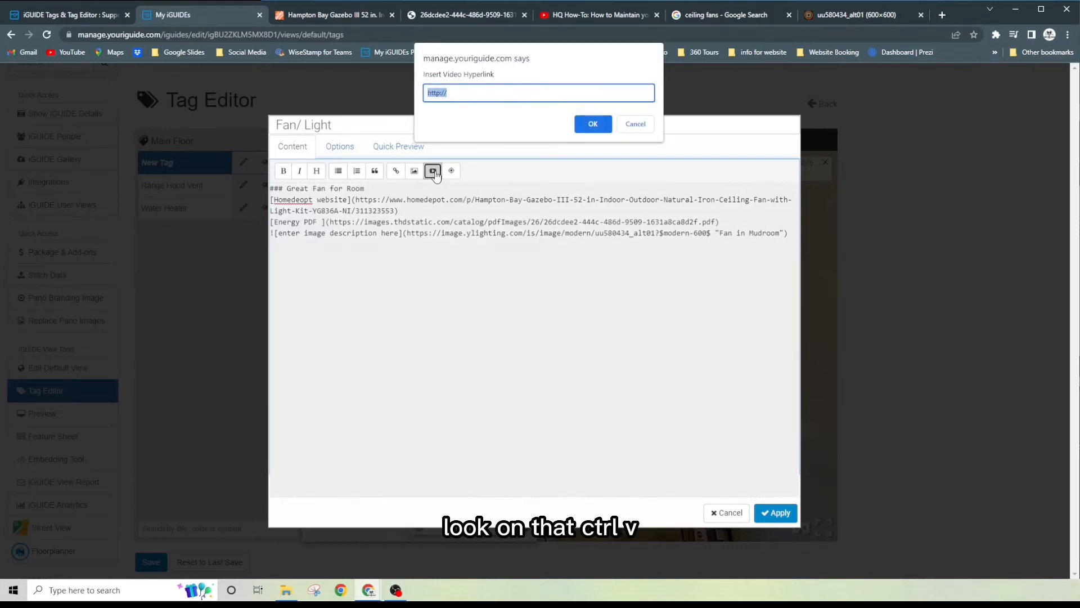
{"action": "key", "text": "ctrl+v"}
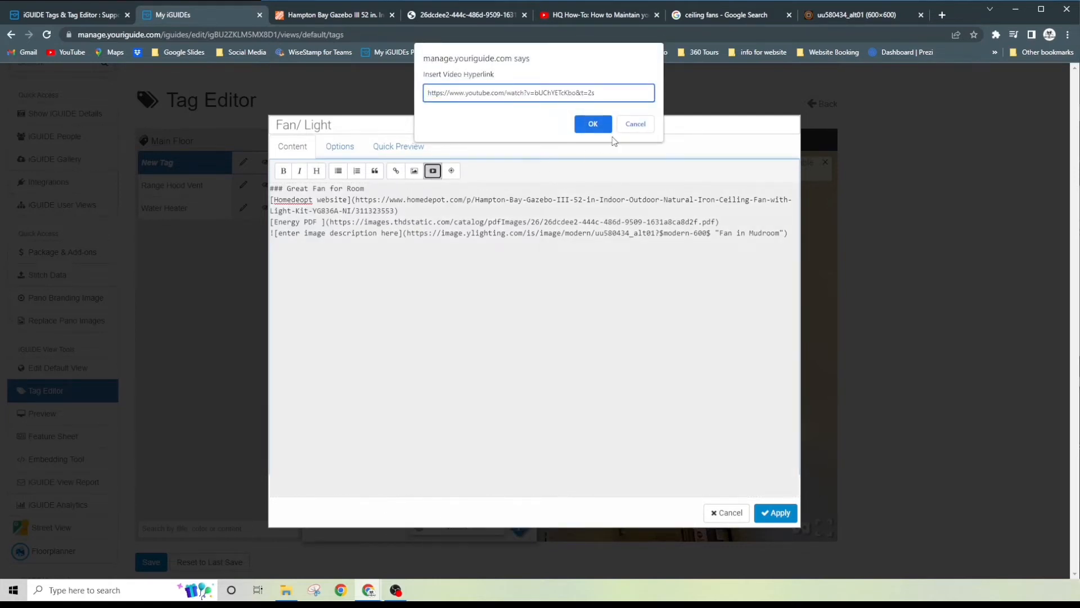
{"action": "left_click", "coordinate": [593, 124]}
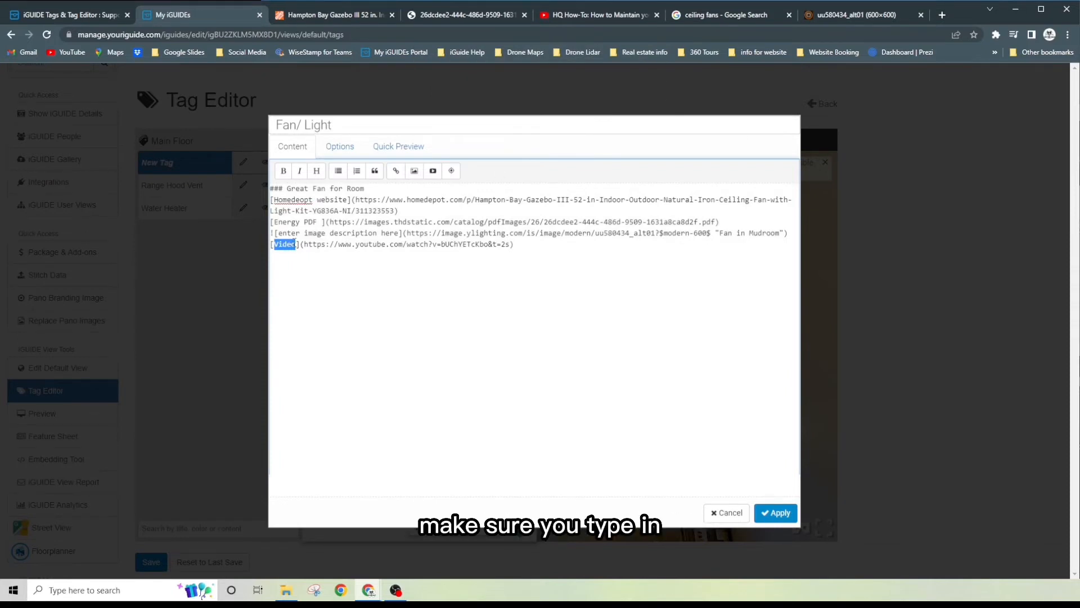
{"action": "type", "text": "How to Care"}
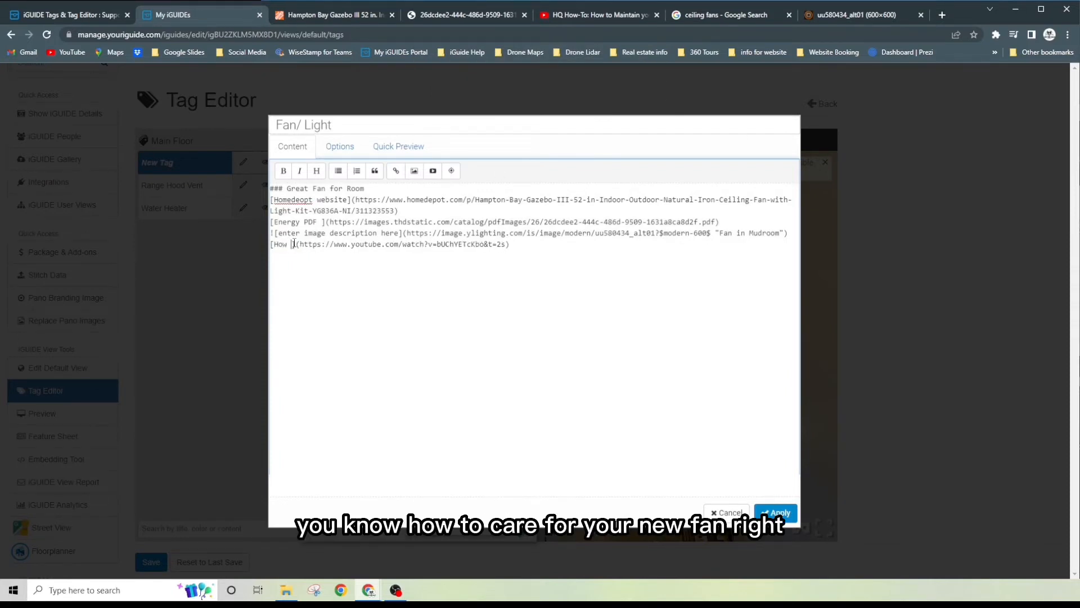
{"action": "type", "text": " for your n"}
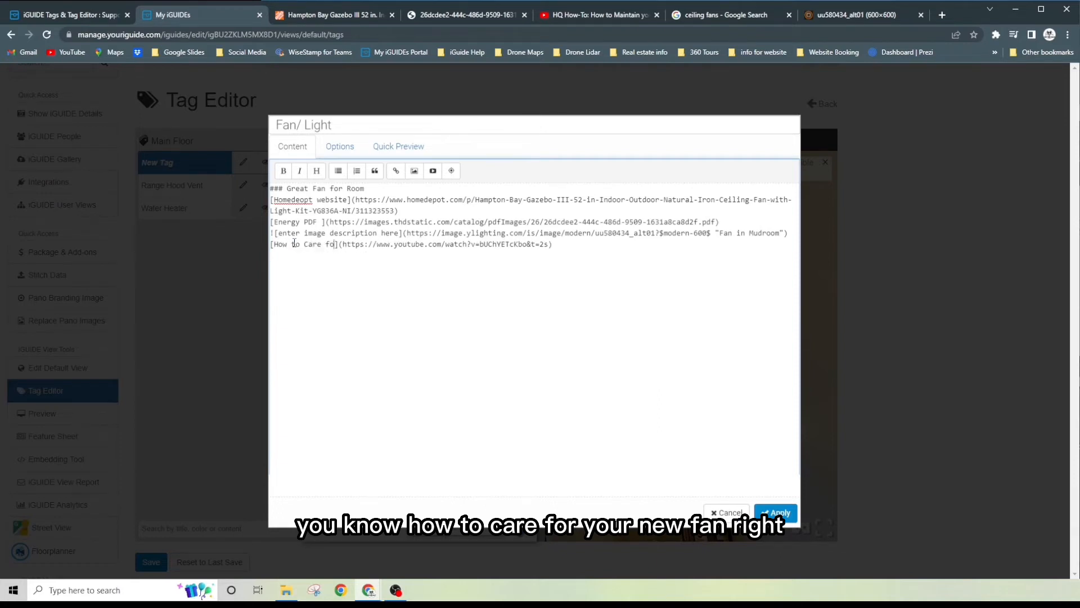
{"action": "type", "text": "ew fan"}
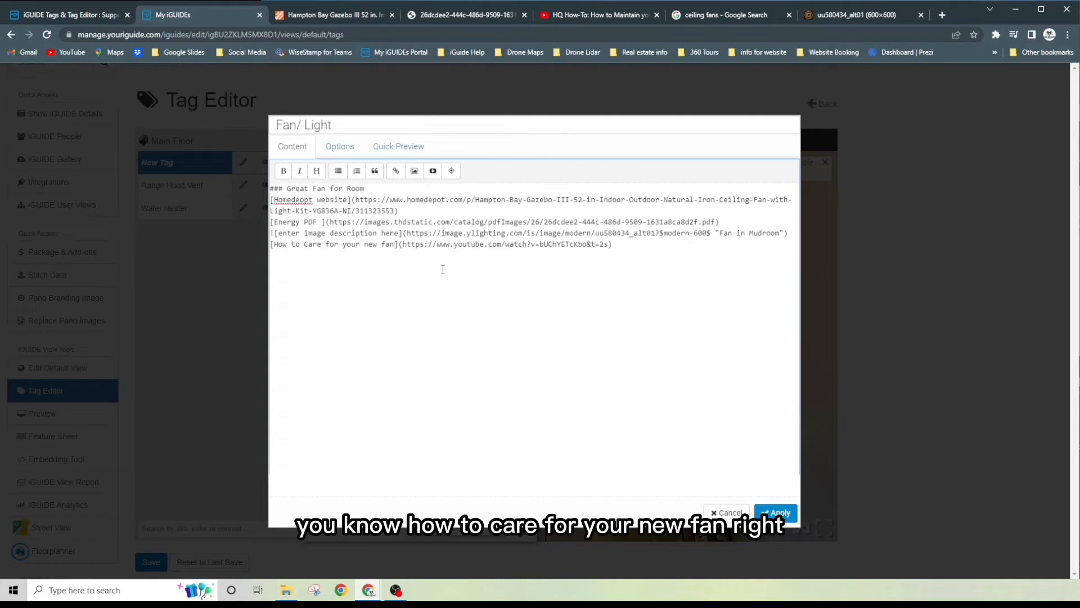
Step: Preview the tag from the heading through to the embedded video, and return to editing its content
{"action": "left_click", "coordinate": [410, 151]}
{"action": "scroll", "coordinate": [513, 344], "scroll_direction": "down", "scroll_amount": 5}
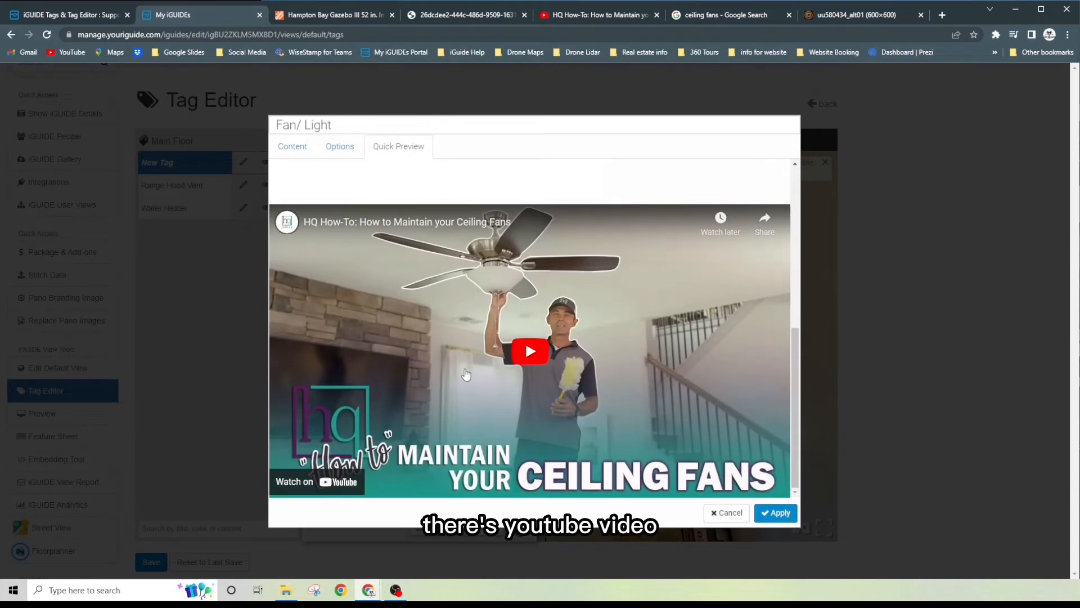
{"action": "scroll", "coordinate": [466, 373], "scroll_direction": "up", "scroll_amount": 5}
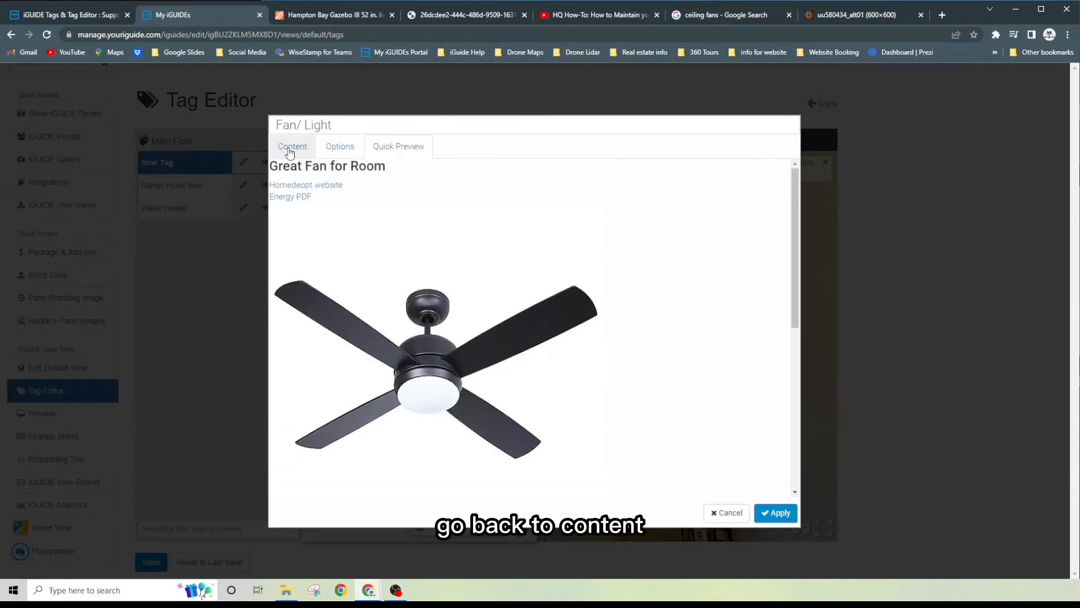
{"action": "left_click", "coordinate": [290, 150]}
Step: Start a new line after the video link and apply the tag's changes
{"action": "left_click", "coordinate": [644, 246]}
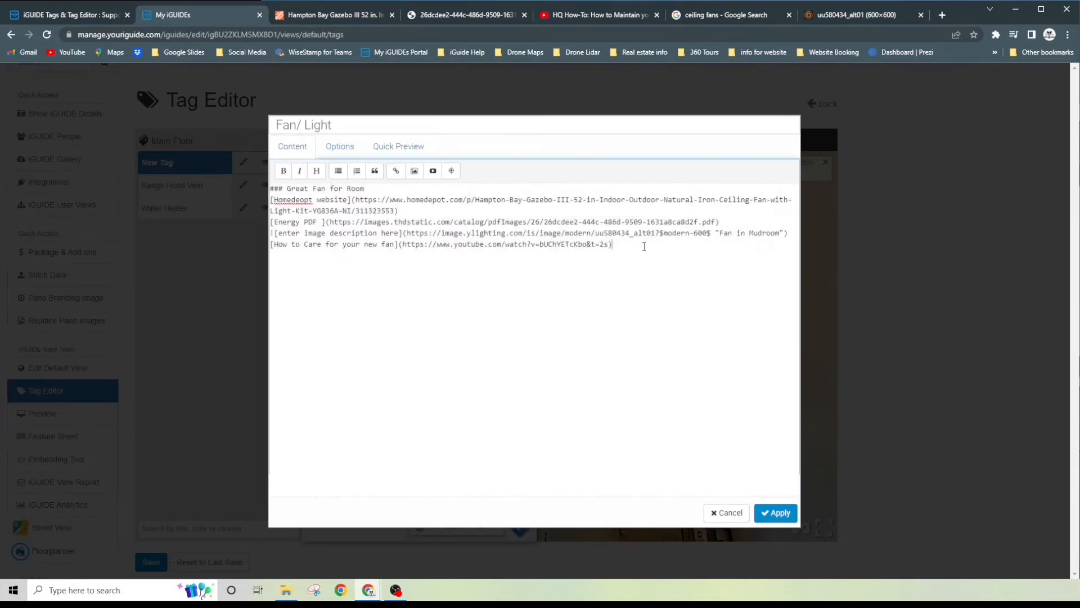
{"action": "key", "text": "Return"}
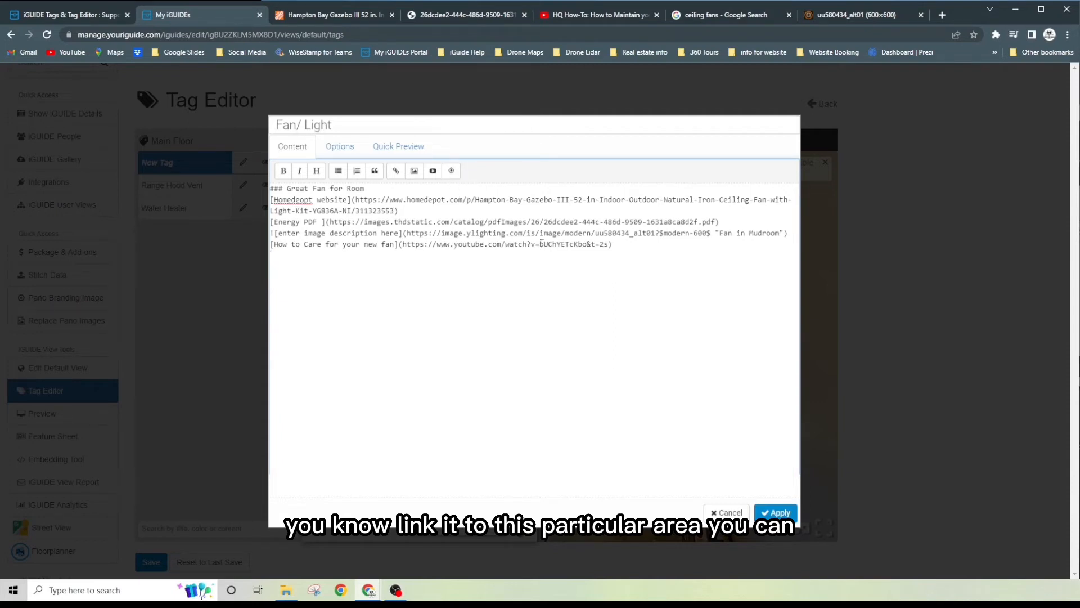
{"action": "left_click", "coordinate": [776, 513]}
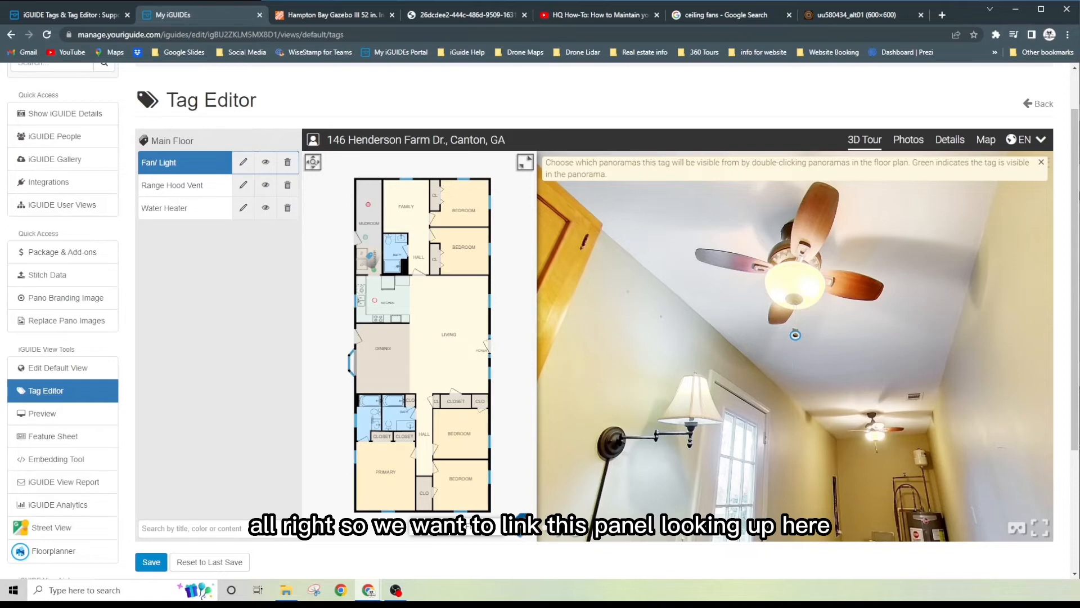
Step: Copy the iGUIDE link for the current 3D view of the ceiling fan and reopen the Fan/ Light tag for editing
{"action": "left_click", "coordinate": [550, 534]}
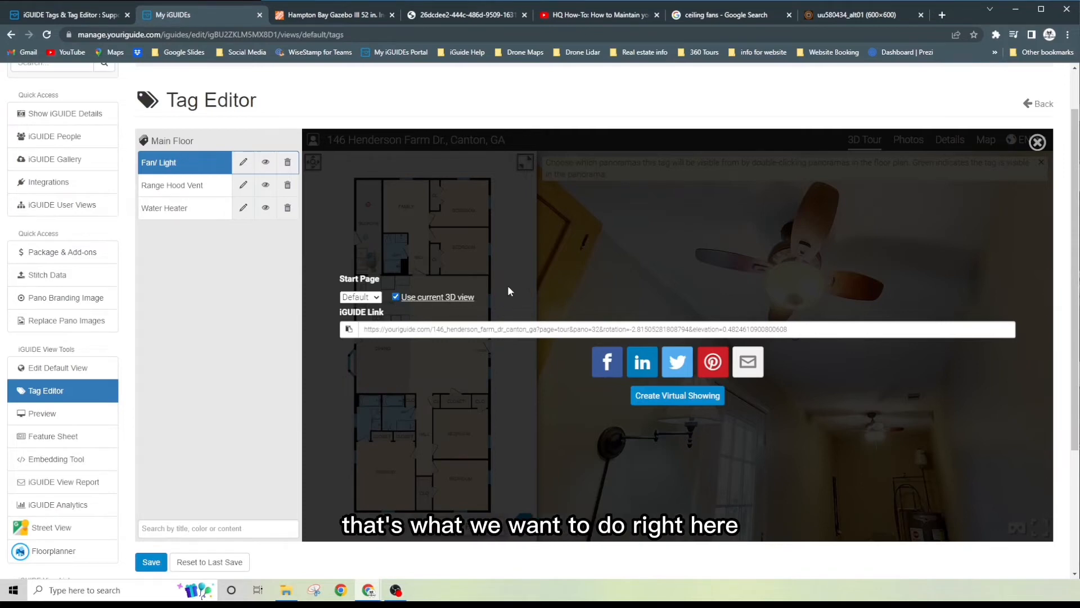
{"action": "left_click", "coordinate": [348, 331]}
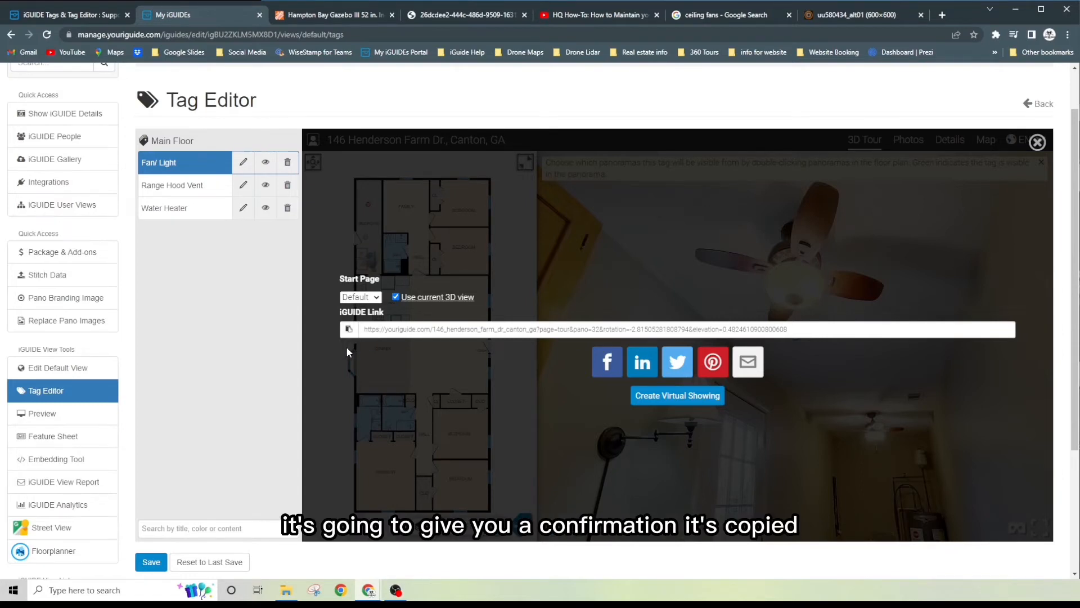
{"action": "left_click", "coordinate": [244, 163]}
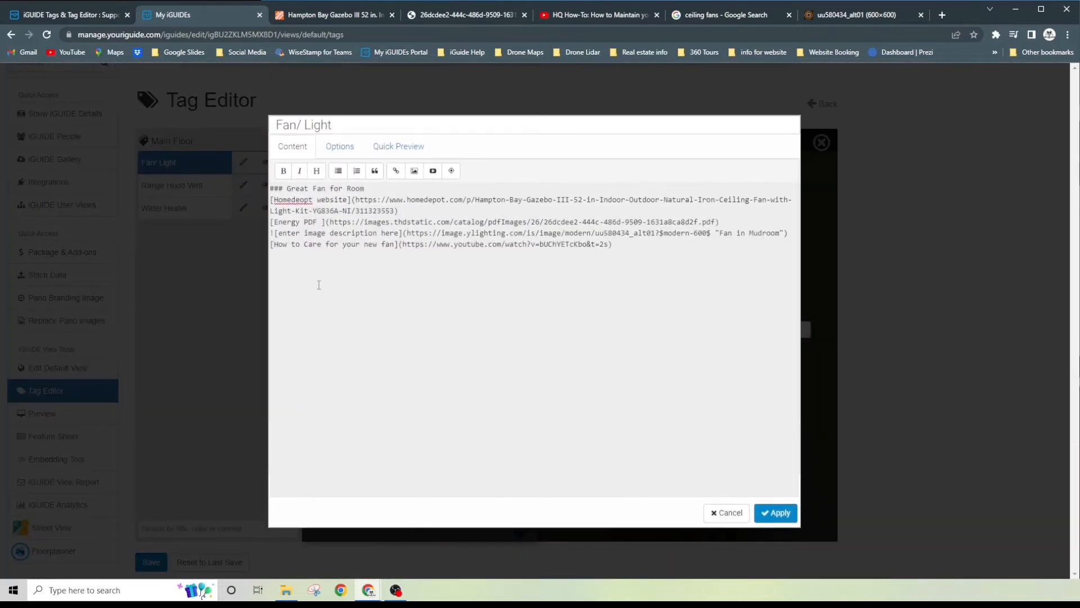
Step: Insert the copied iGUIDE 3D view URL as a pano link button below the video link in the tag content
{"action": "left_click", "coordinate": [452, 172]}
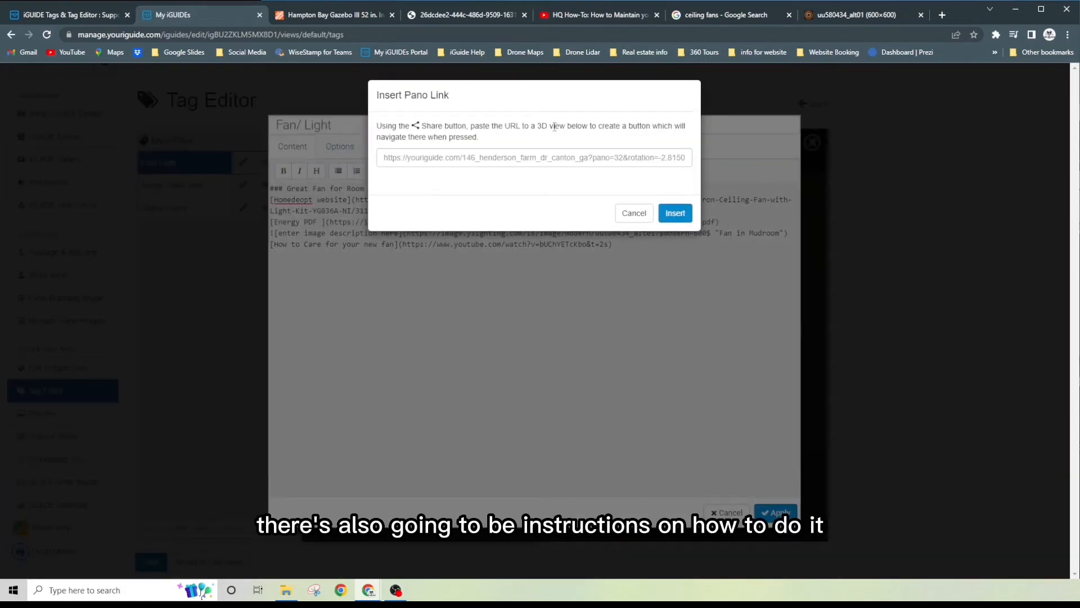
{"action": "left_click", "coordinate": [397, 160]}
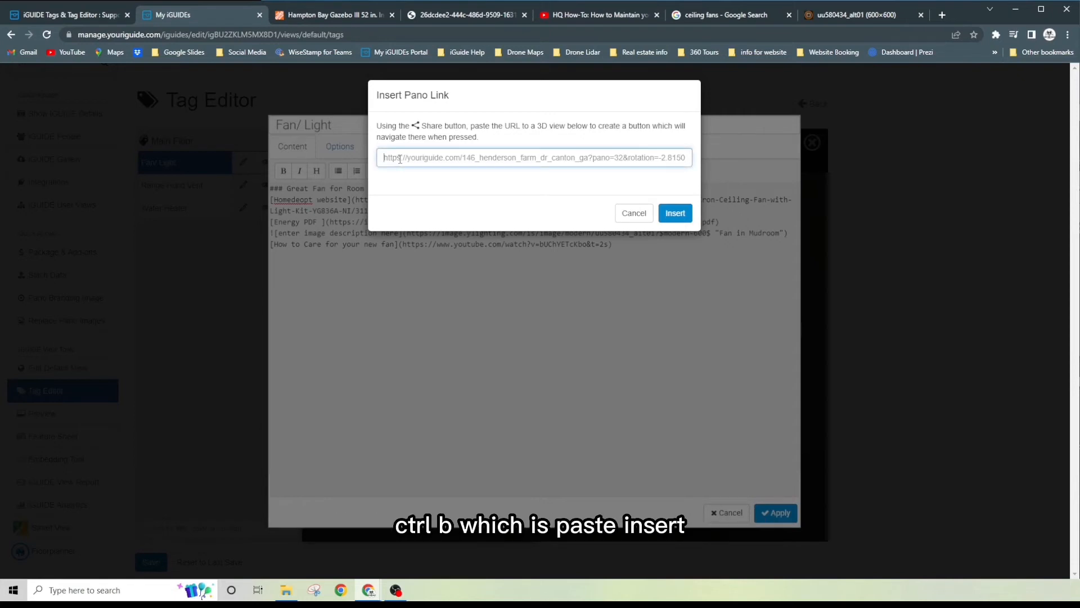
{"action": "key", "text": "ctrl+v"}
{"action": "left_click", "coordinate": [676, 212]}
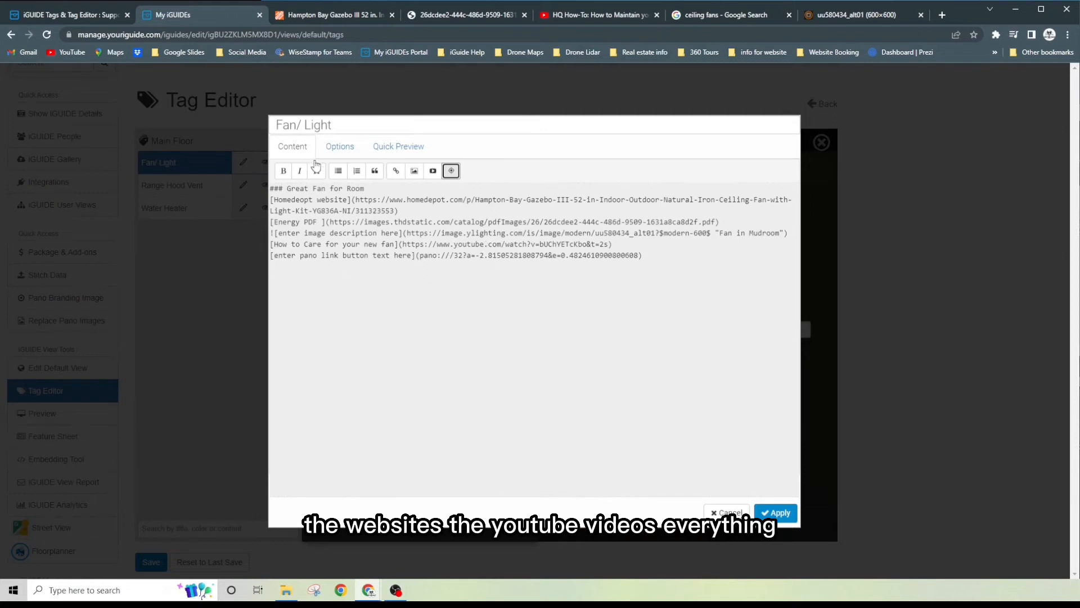
Step: Set the tag's hotspot style to Opaque and its custom color to dark blue #171C5E
{"action": "left_click", "coordinate": [346, 151]}
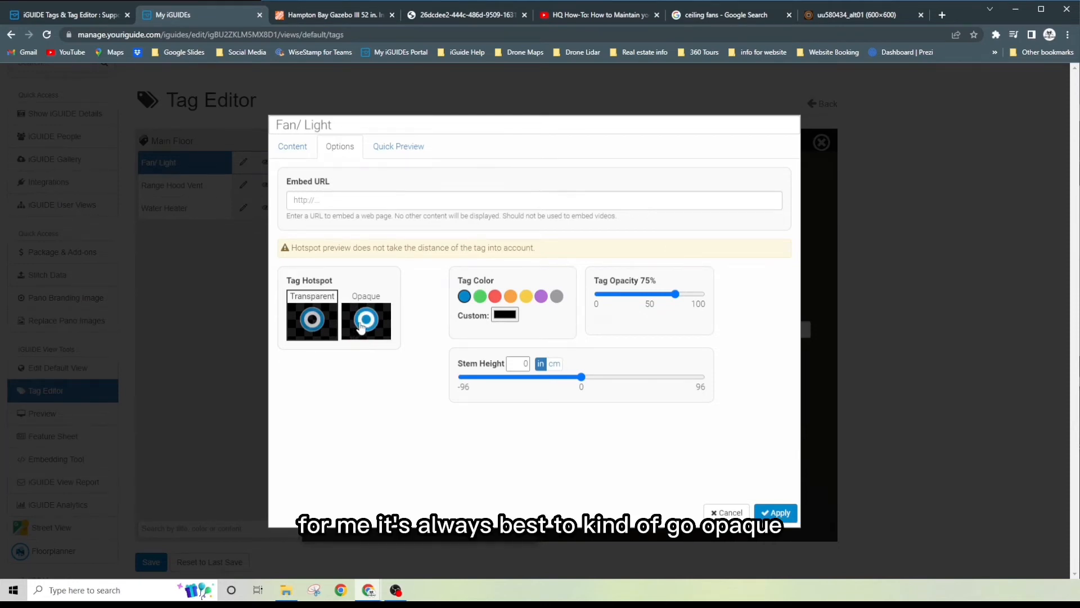
{"action": "left_click", "coordinate": [364, 327]}
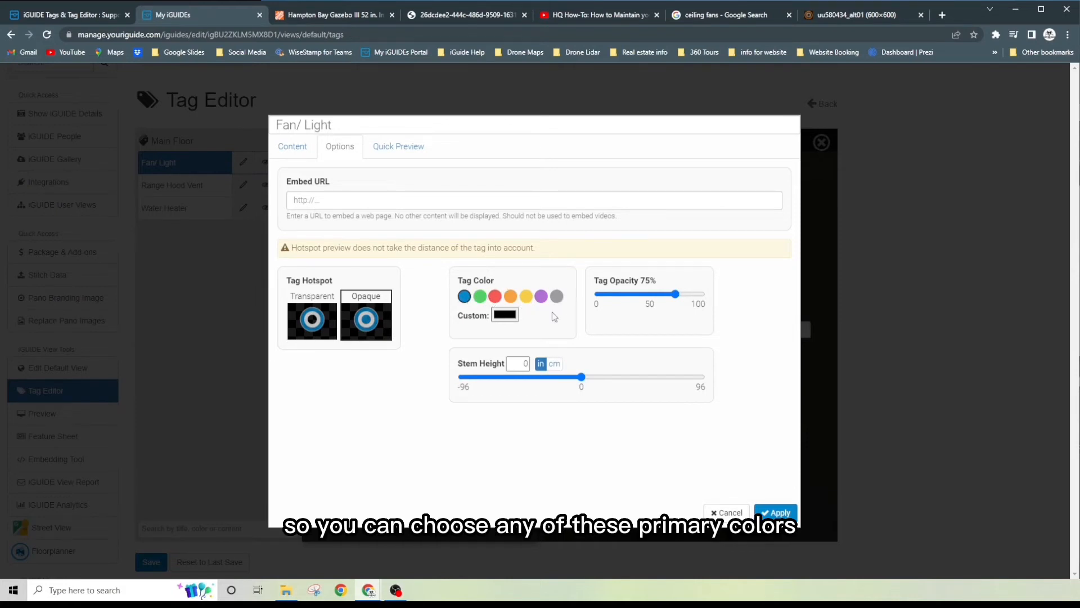
{"action": "left_click", "coordinate": [509, 317]}
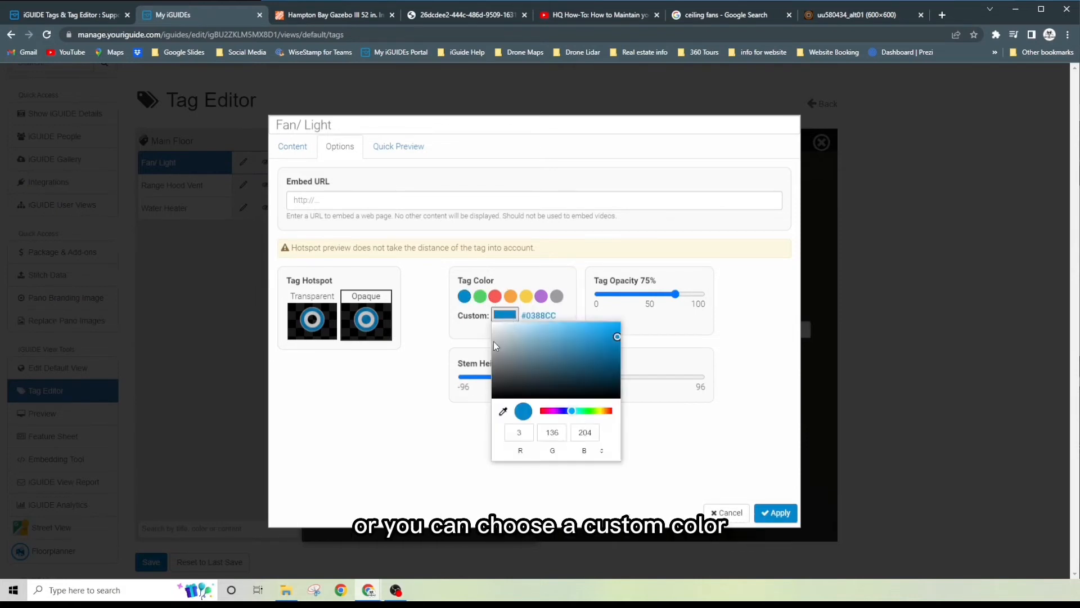
{"action": "left_click_drag", "start_coordinate": [569, 414], "coordinate": [566, 415]}
{"action": "left_click_drag", "start_coordinate": [618, 338], "coordinate": [579, 376]}
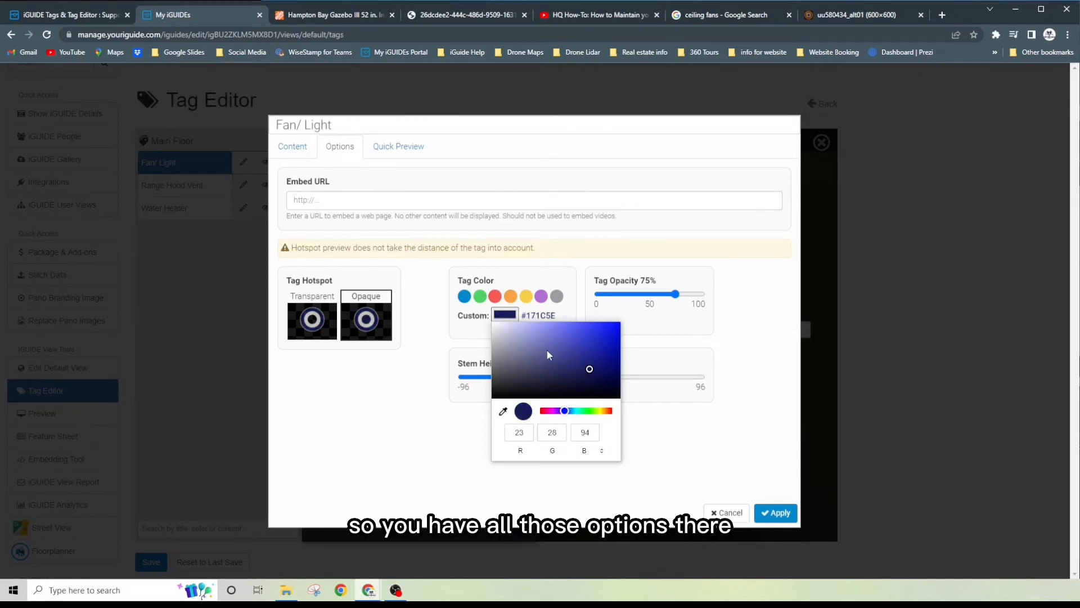
{"action": "left_click", "coordinate": [634, 321]}
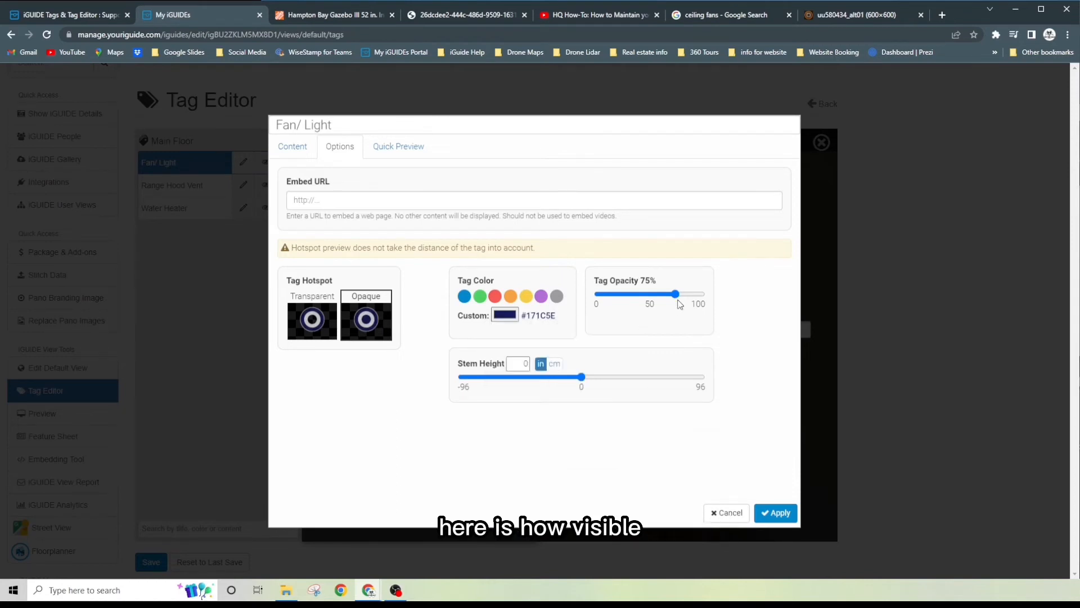
Step: Raise the tag opacity to 100%, set the stem height to -16 inches, and apply the tag options
{"action": "left_click_drag", "start_coordinate": [676, 294], "coordinate": [711, 306]}
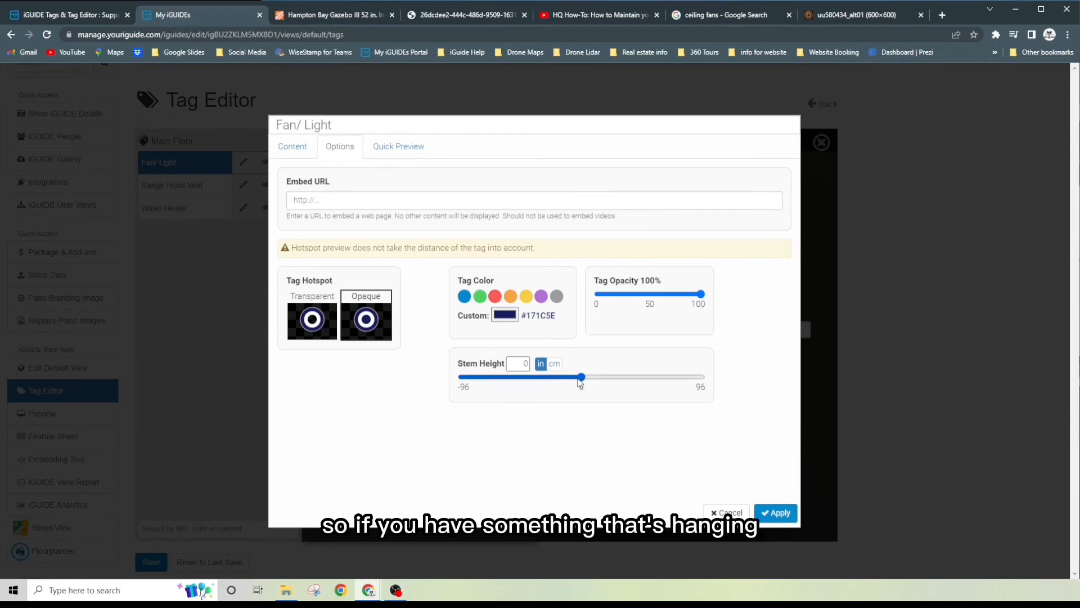
{"action": "left_click_drag", "start_coordinate": [580, 384], "coordinate": [563, 381]}
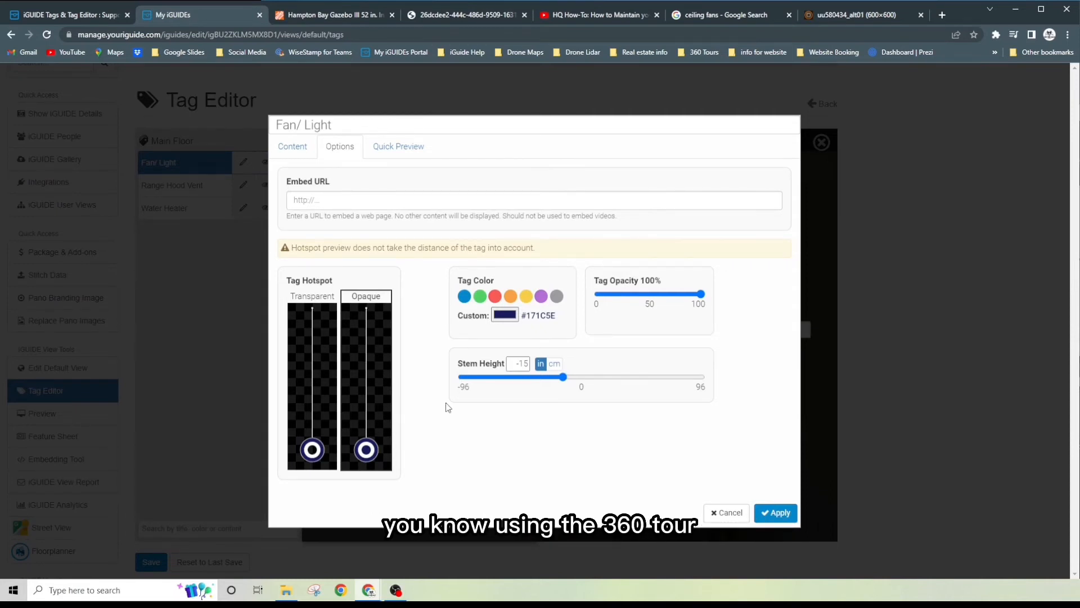
{"action": "left_click_drag", "start_coordinate": [563, 377], "coordinate": [604, 381]}
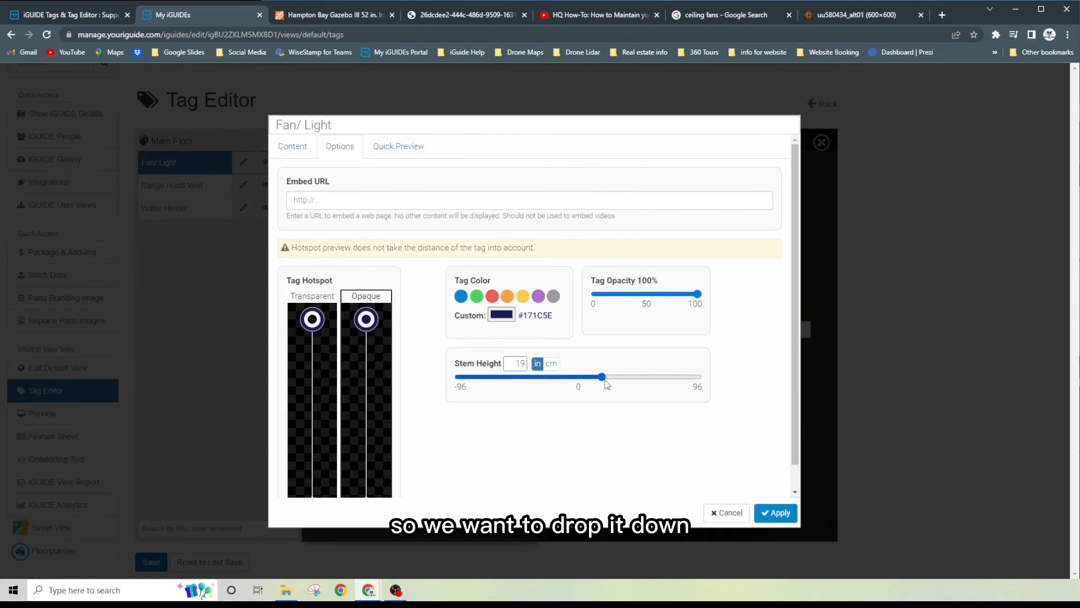
{"action": "left_click_drag", "start_coordinate": [604, 380], "coordinate": [560, 383]}
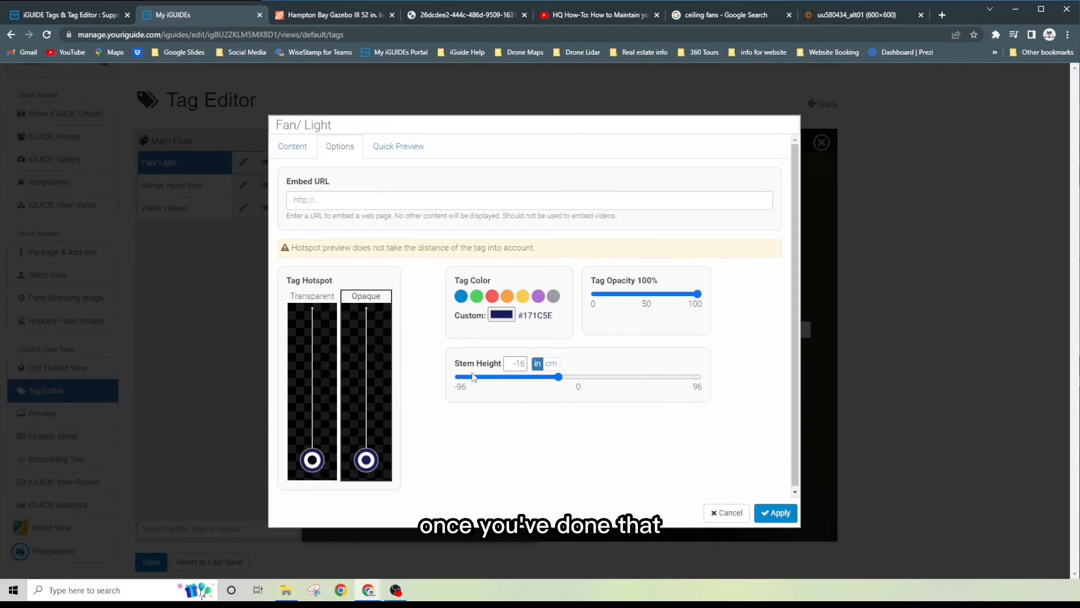
{"action": "left_click", "coordinate": [779, 513]}
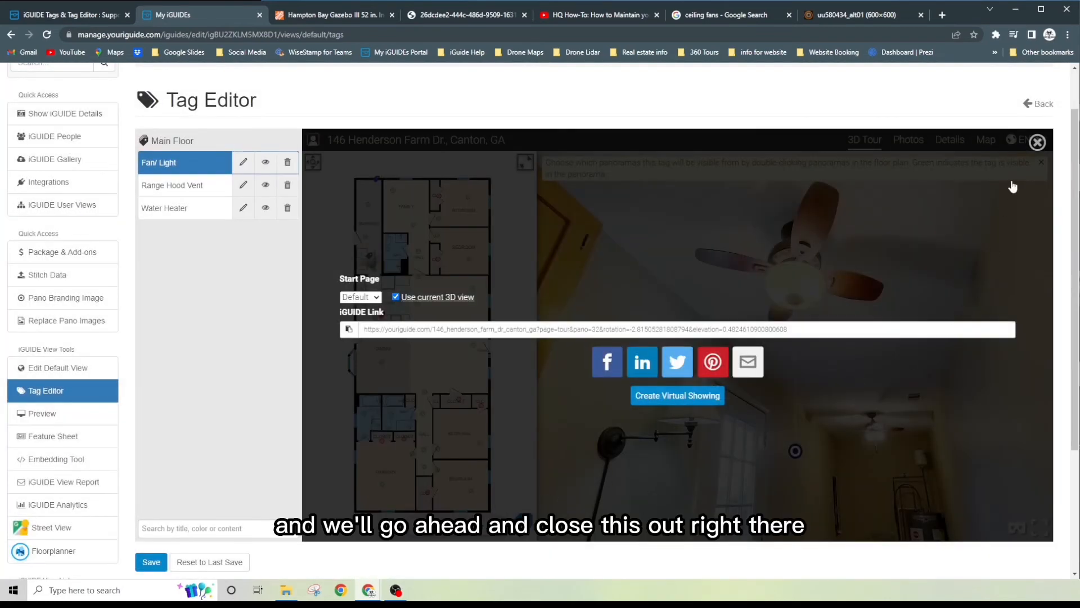
Step: Close the sharing overlay and examine the lowered fan tag in the mudroom, reviewing its pop-up from the heading to the pano link button
{"action": "left_click", "coordinate": [1037, 143]}
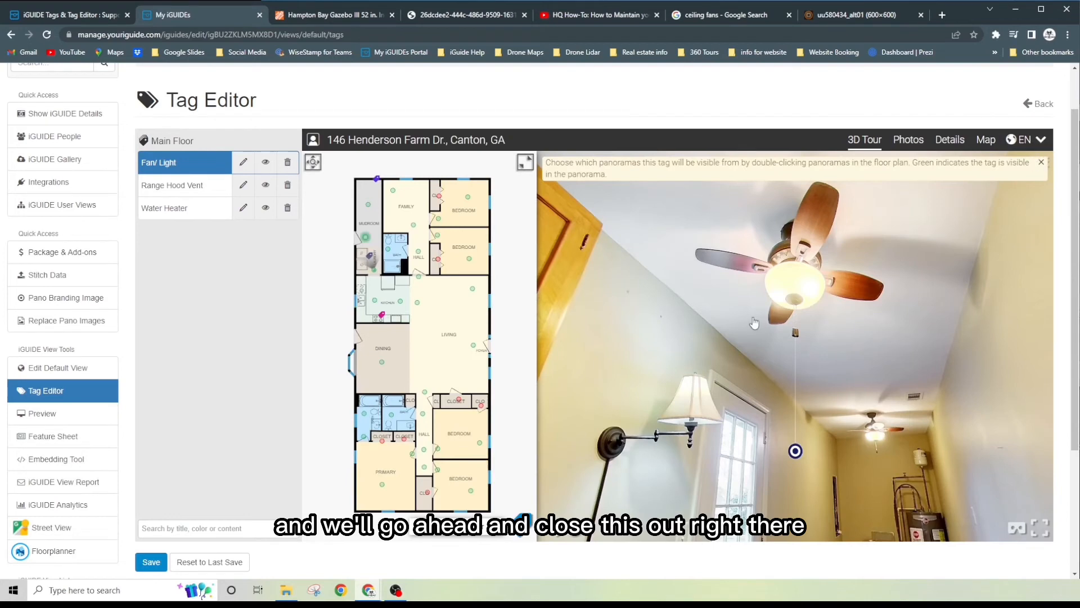
{"action": "left_click_drag", "start_coordinate": [728, 418], "coordinate": [751, 383]}
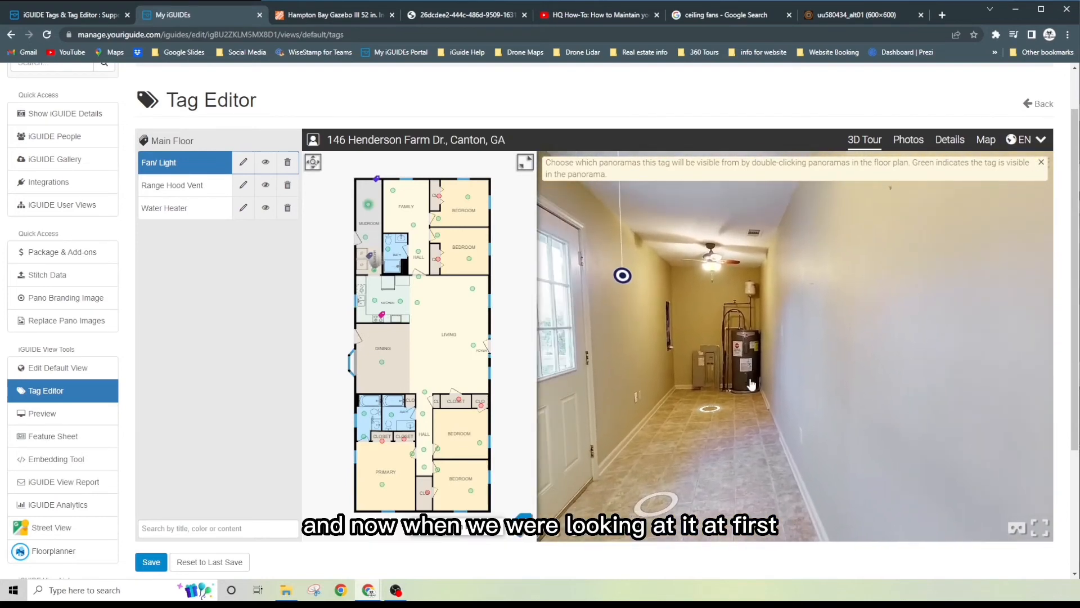
{"action": "left_click", "coordinate": [621, 274]}
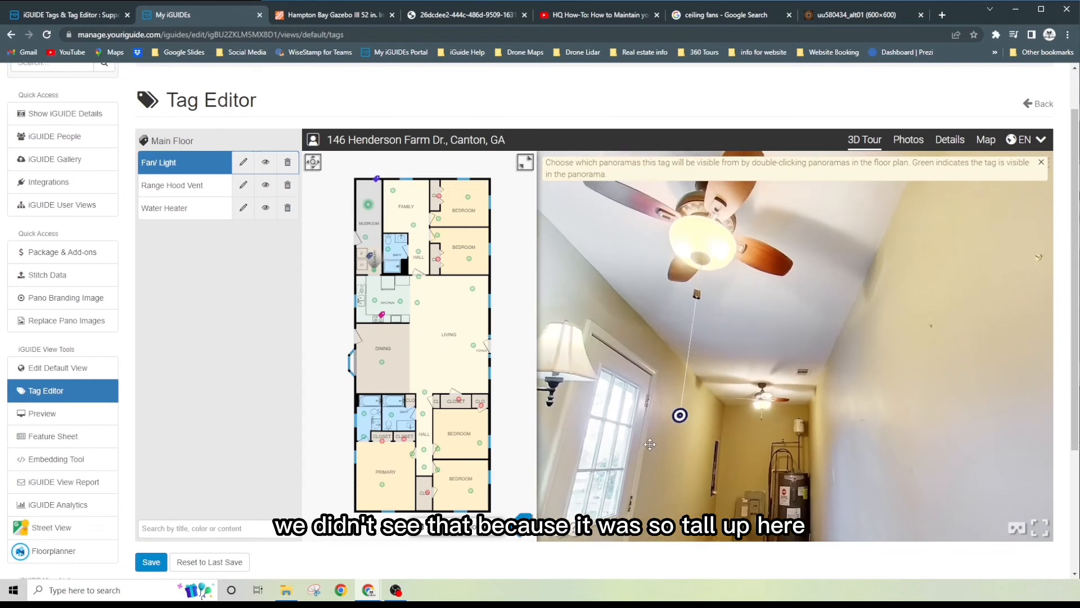
{"action": "left_click", "coordinate": [686, 424]}
{"action": "mouse_move", "coordinate": [658, 254]}
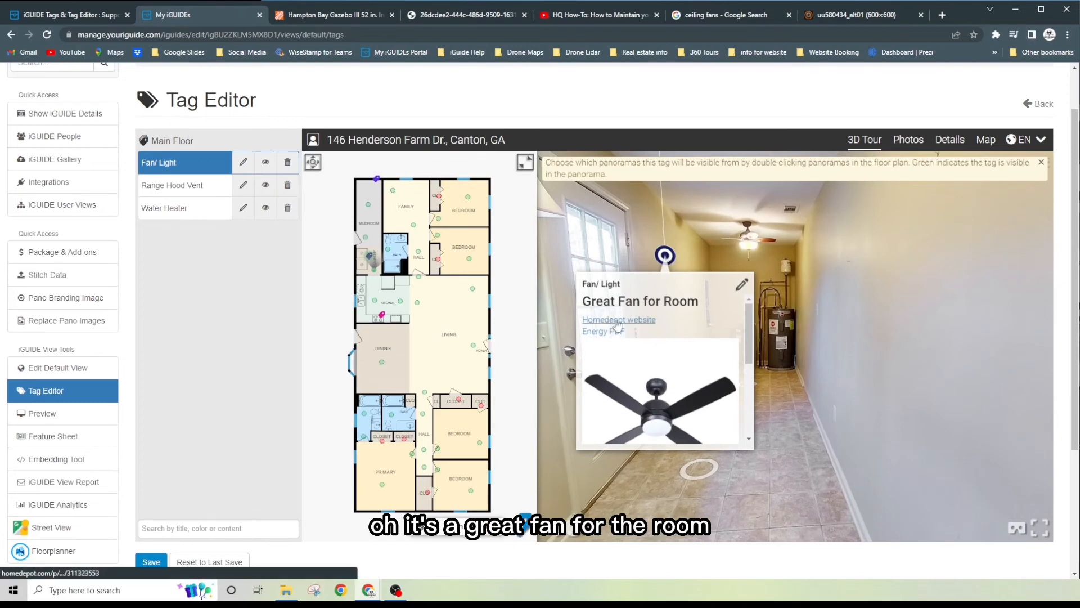
{"action": "scroll", "coordinate": [654, 343], "scroll_direction": "down", "scroll_amount": 1}
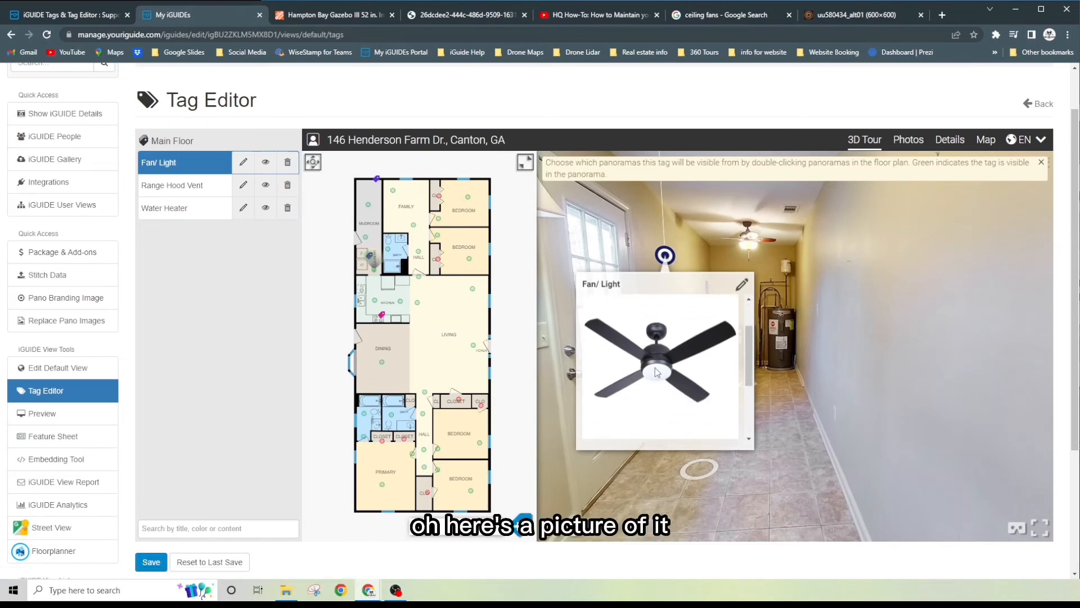
{"action": "scroll", "coordinate": [655, 354], "scroll_direction": "down", "scroll_amount": 2}
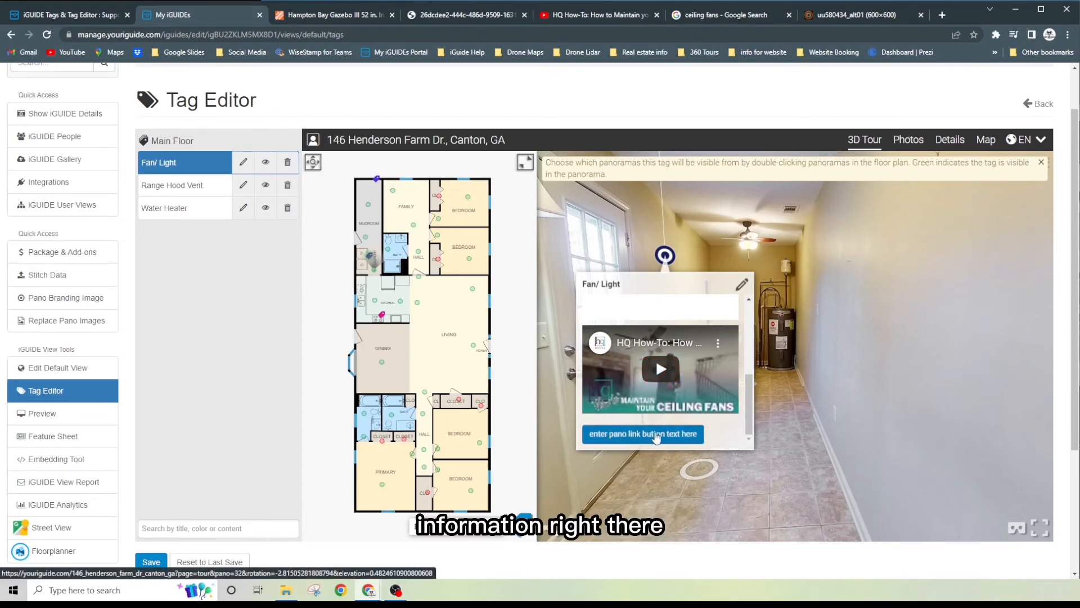
{"action": "scroll", "coordinate": [657, 431], "scroll_direction": "up", "scroll_amount": 3}
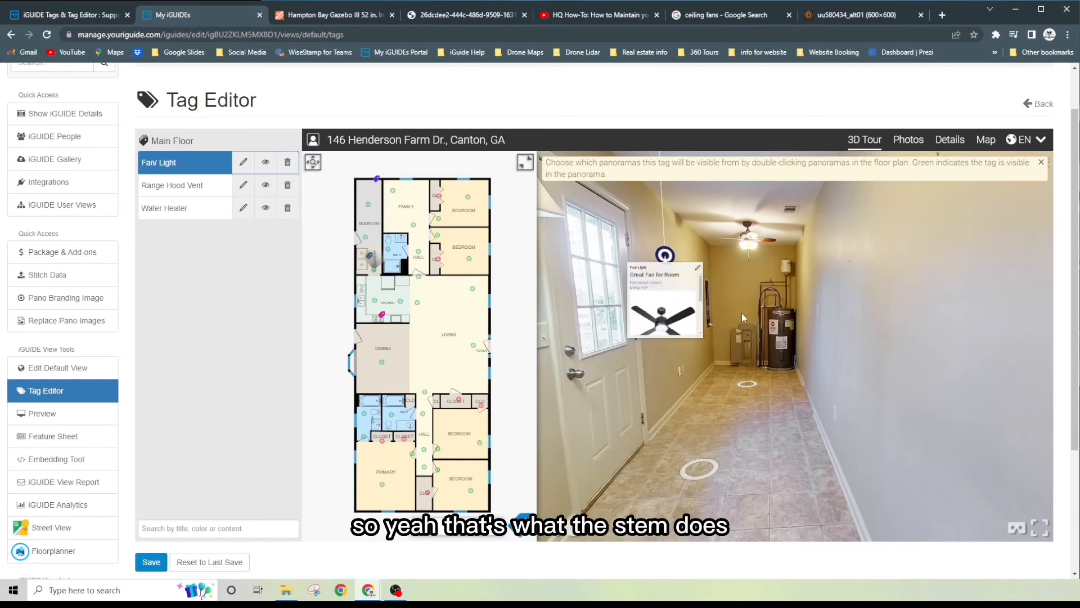
{"action": "scroll", "coordinate": [738, 414], "scroll_direction": "down", "scroll_amount": 3}
{"action": "scroll", "coordinate": [738, 414], "scroll_direction": "up", "scroll_amount": 3}
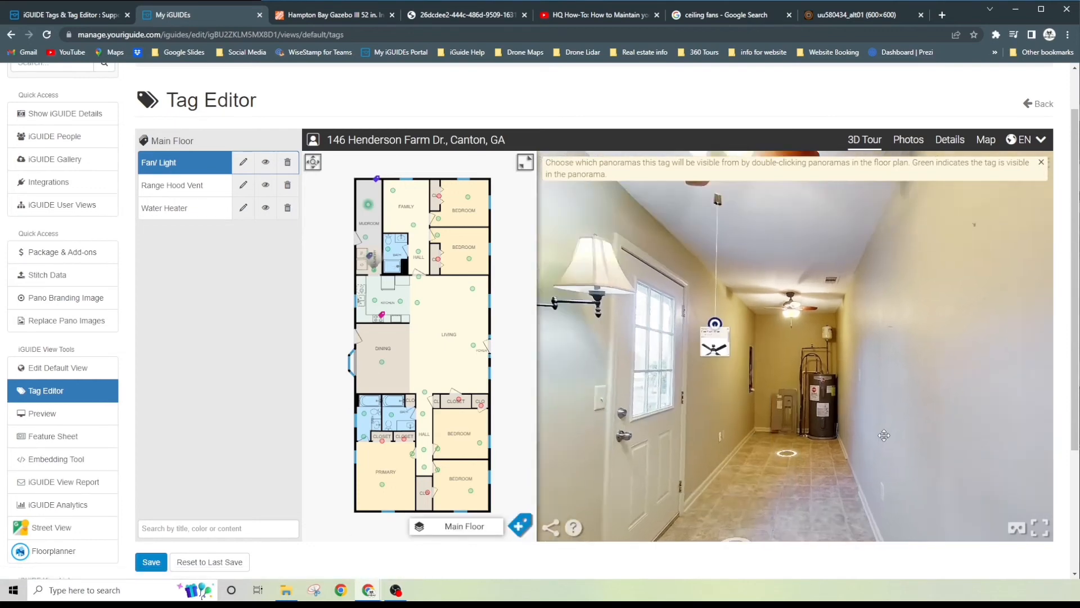
Step: Move through the mudroom and kitchen panoramas to check how the fan tag shows from different viewpoints
{"action": "left_click_drag", "start_coordinate": [884, 436], "coordinate": [903, 399]}
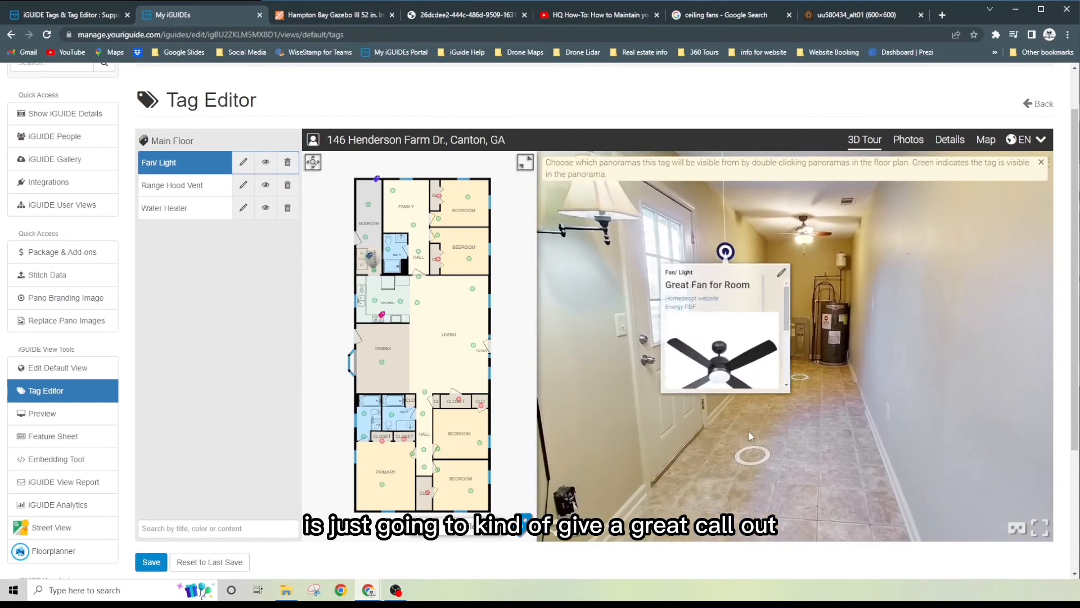
{"action": "left_click", "coordinate": [731, 455]}
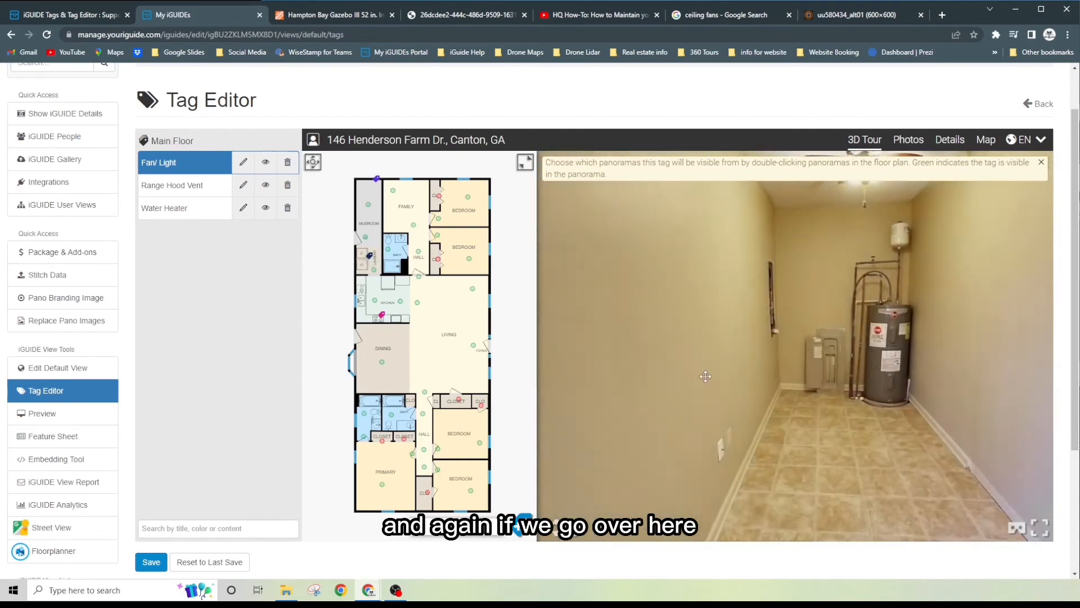
{"action": "left_click", "coordinate": [736, 435]}
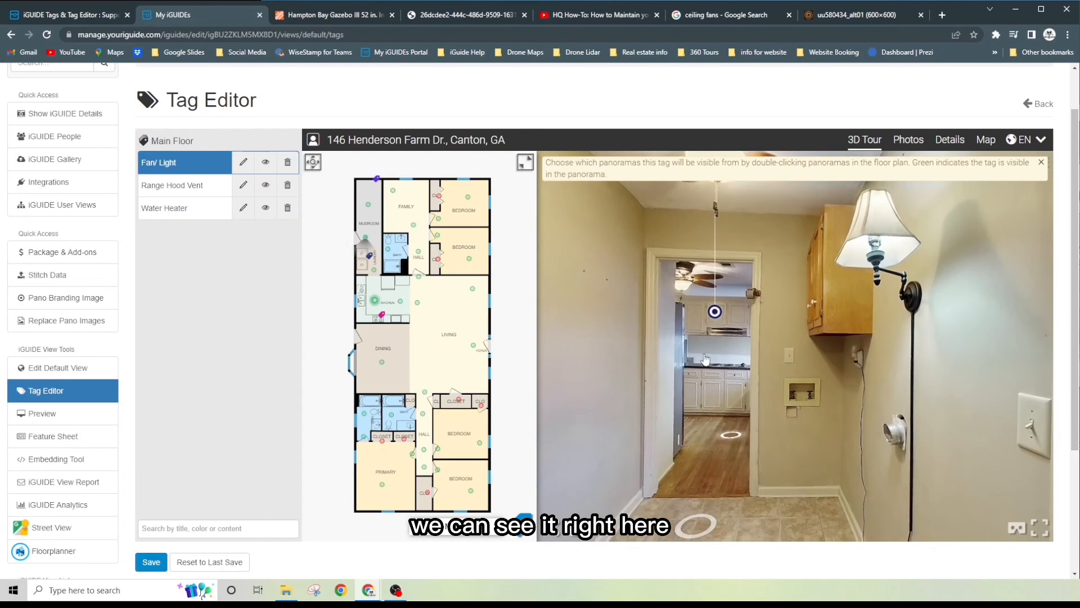
{"action": "left_click", "coordinate": [728, 436]}
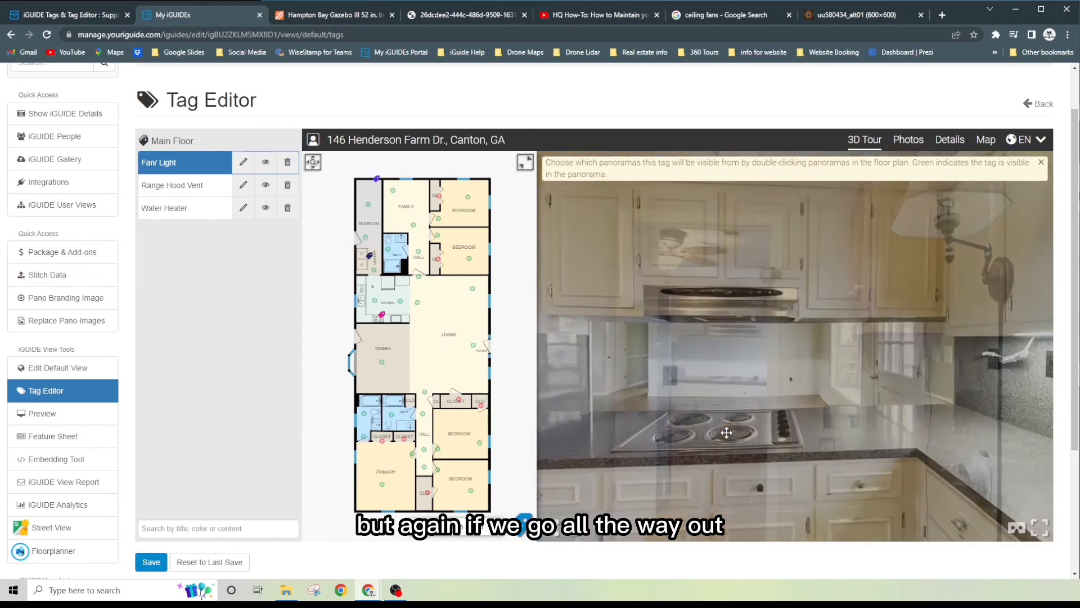
{"action": "left_click_drag", "start_coordinate": [611, 373], "coordinate": [548, 369]}
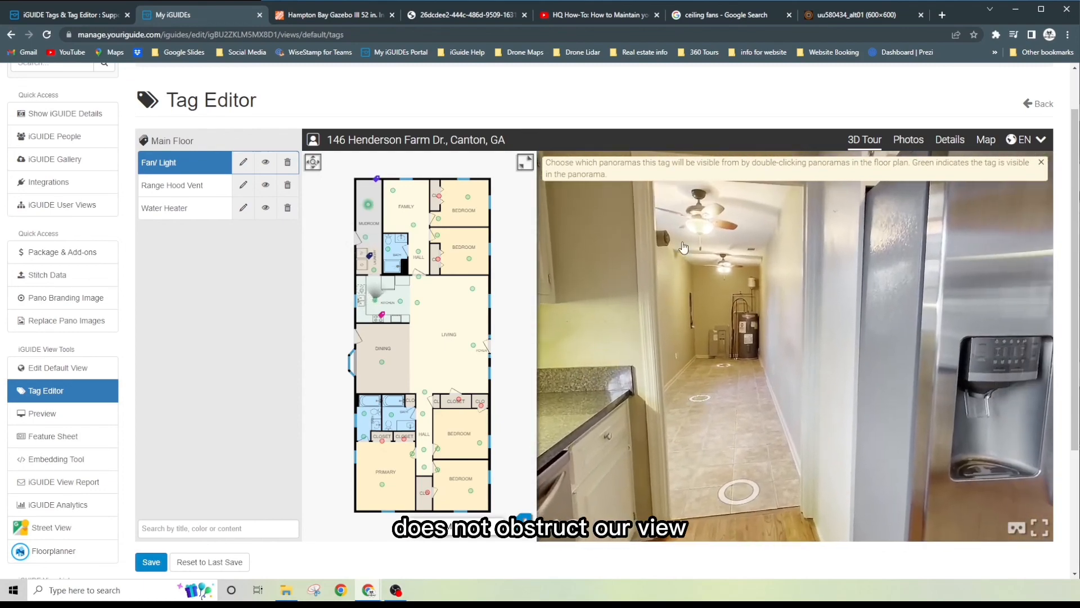
{"action": "left_click", "coordinate": [737, 491]}
{"action": "left_click_drag", "start_coordinate": [674, 415], "coordinate": [827, 416]}
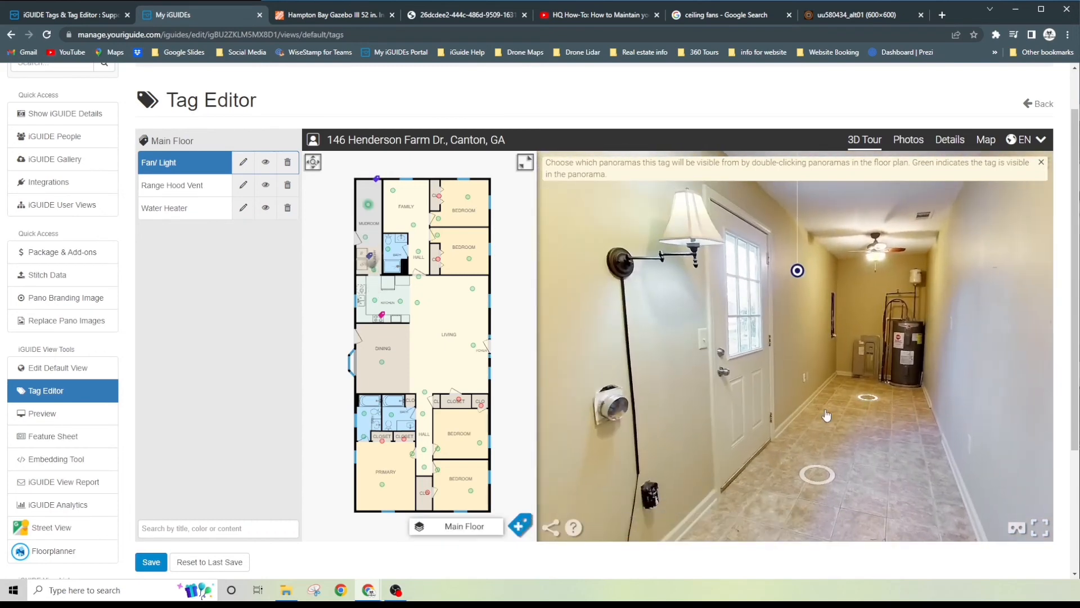
Step: Test the tag's "Homedeopt website" link, look over the ceiling fan product page, and return to the Tag Editor
{"action": "mouse_move", "coordinate": [797, 271]}
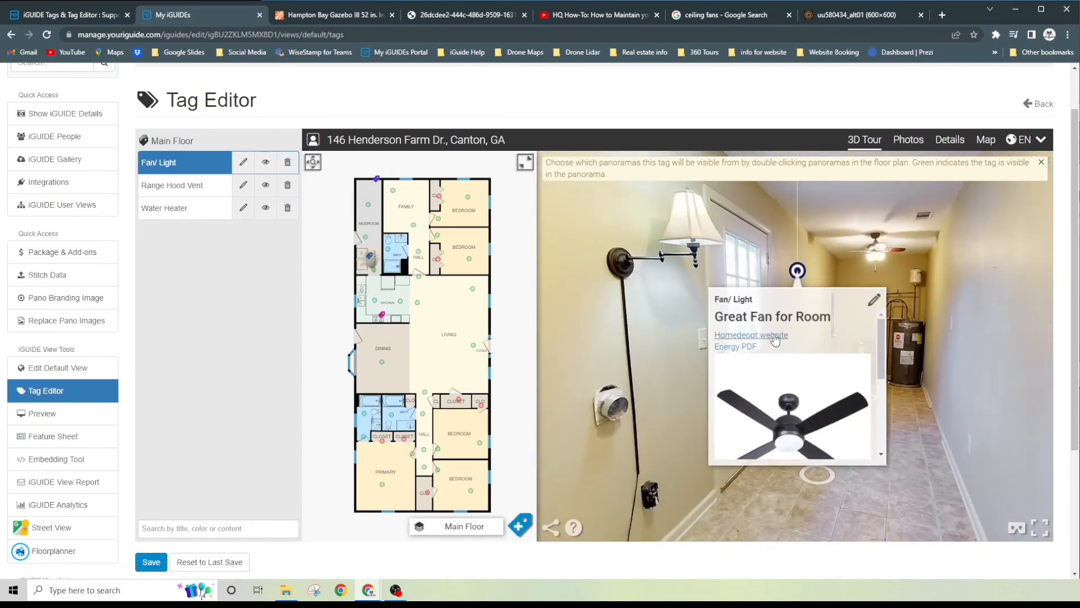
{"action": "left_click", "coordinate": [775, 335]}
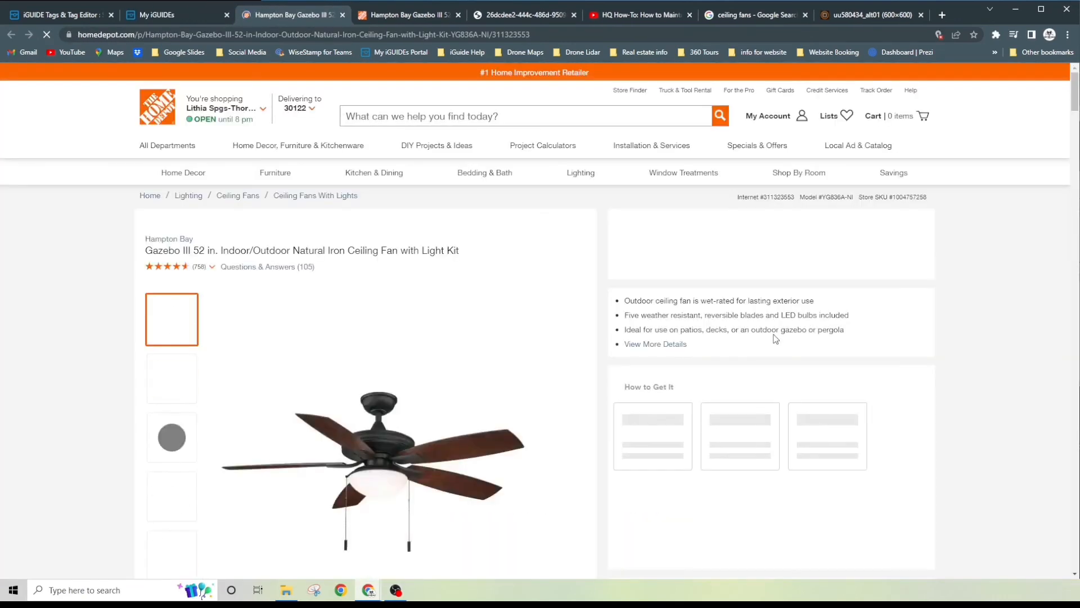
{"action": "scroll", "coordinate": [279, 373], "scroll_direction": "down", "scroll_amount": 2}
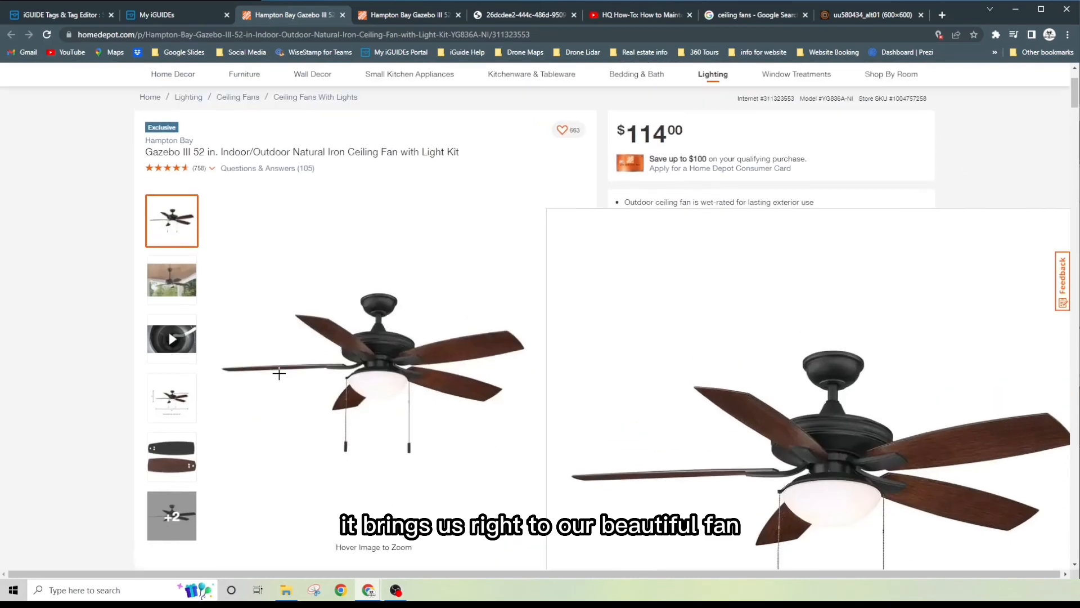
{"action": "scroll", "coordinate": [281, 349], "scroll_direction": "up", "scroll_amount": 1}
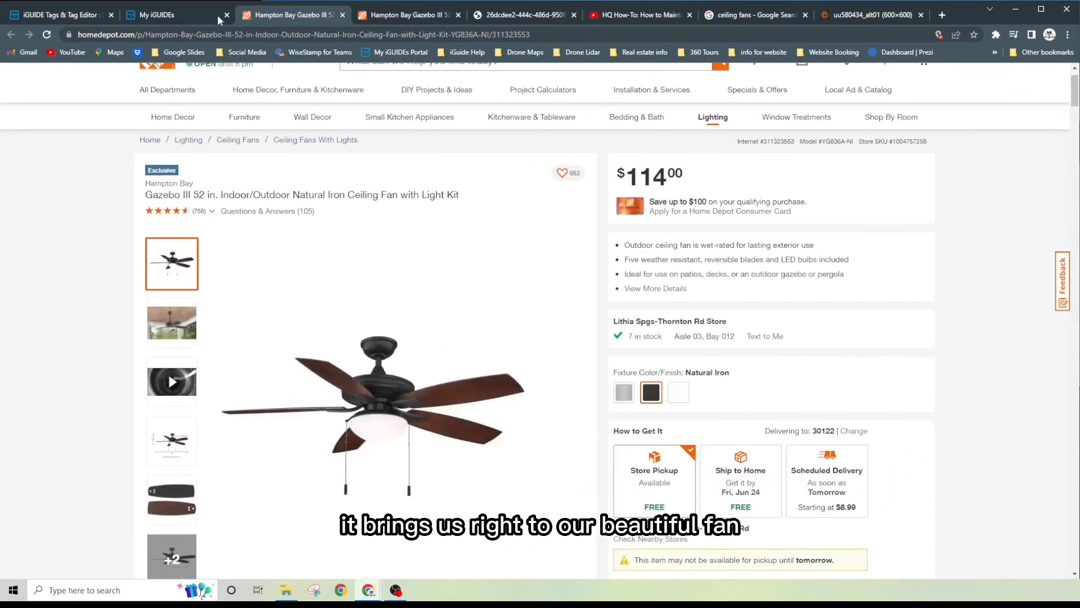
{"action": "left_click", "coordinate": [174, 14]}
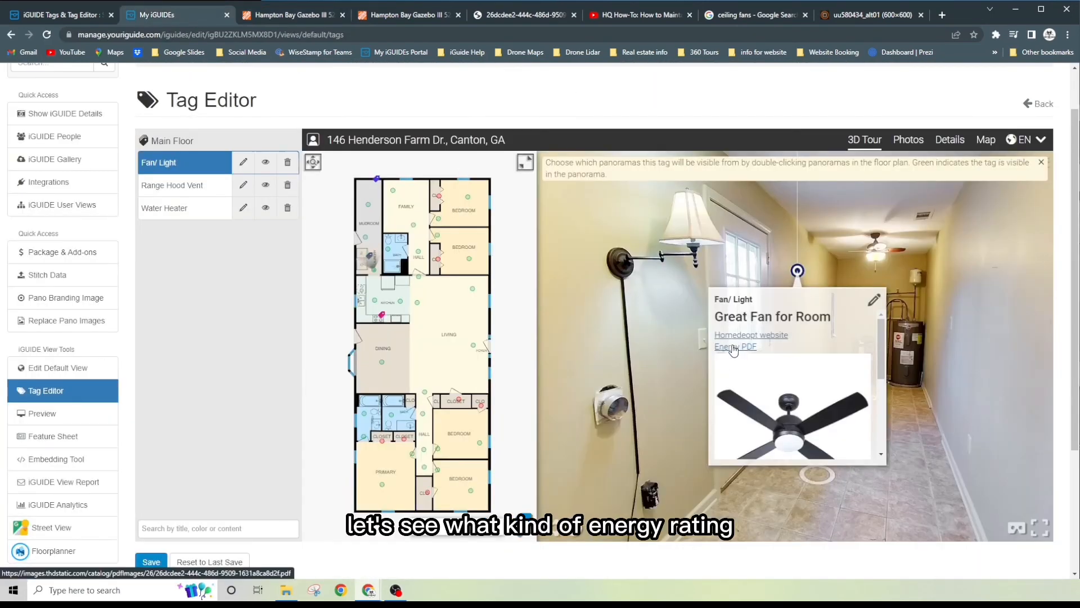
Step: Test the tag's Energy PDF link, return to the Tag Editor, and view the embedded YouTube video in the pop-up
{"action": "left_click", "coordinate": [734, 347]}
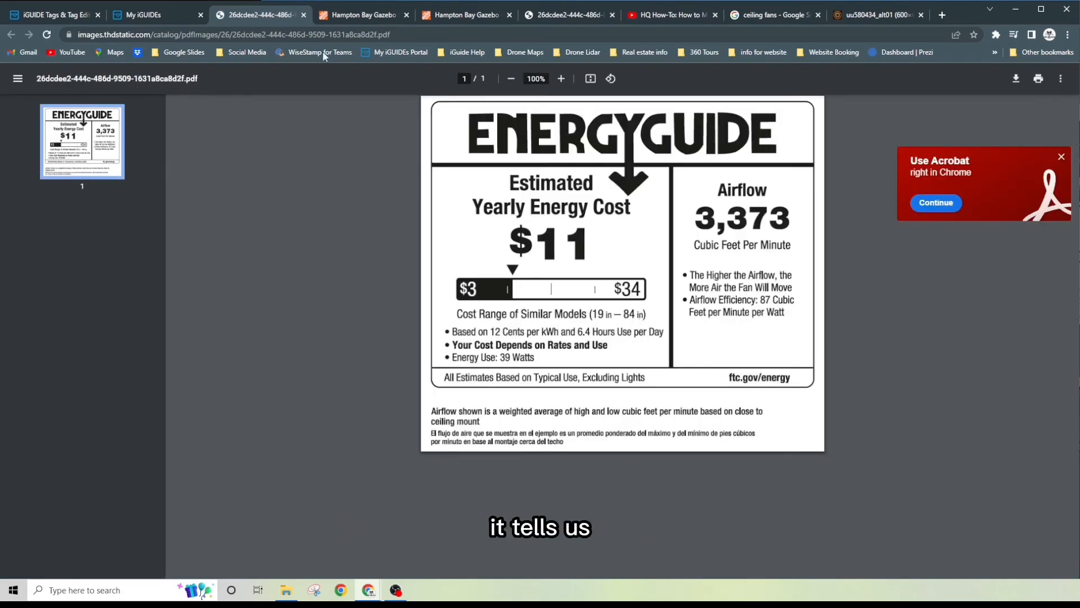
{"action": "left_click", "coordinate": [169, 21]}
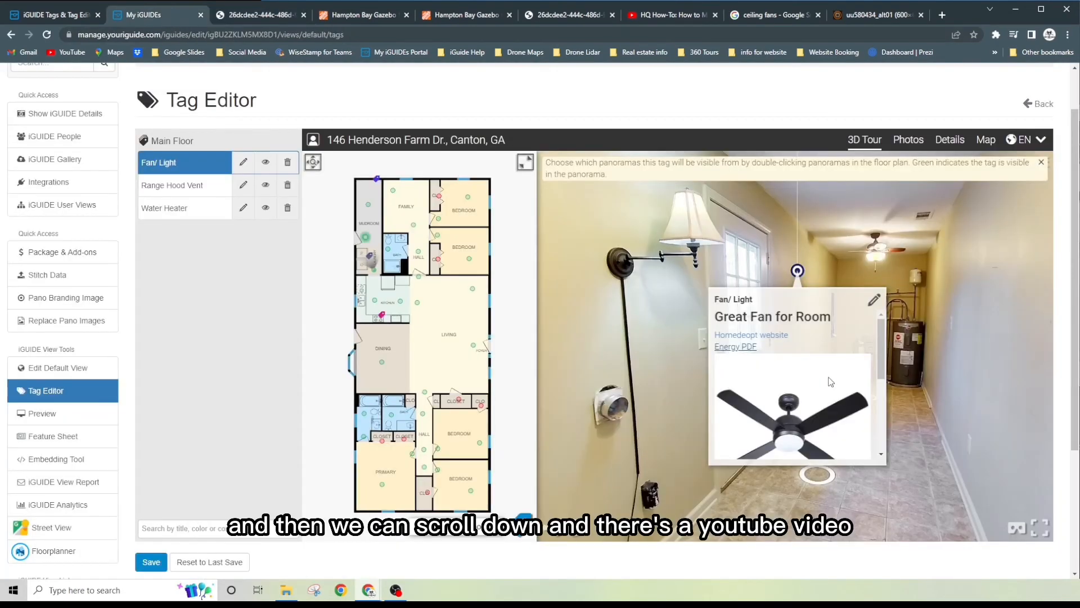
{"action": "scroll", "coordinate": [830, 382], "scroll_direction": "down", "scroll_amount": 3}
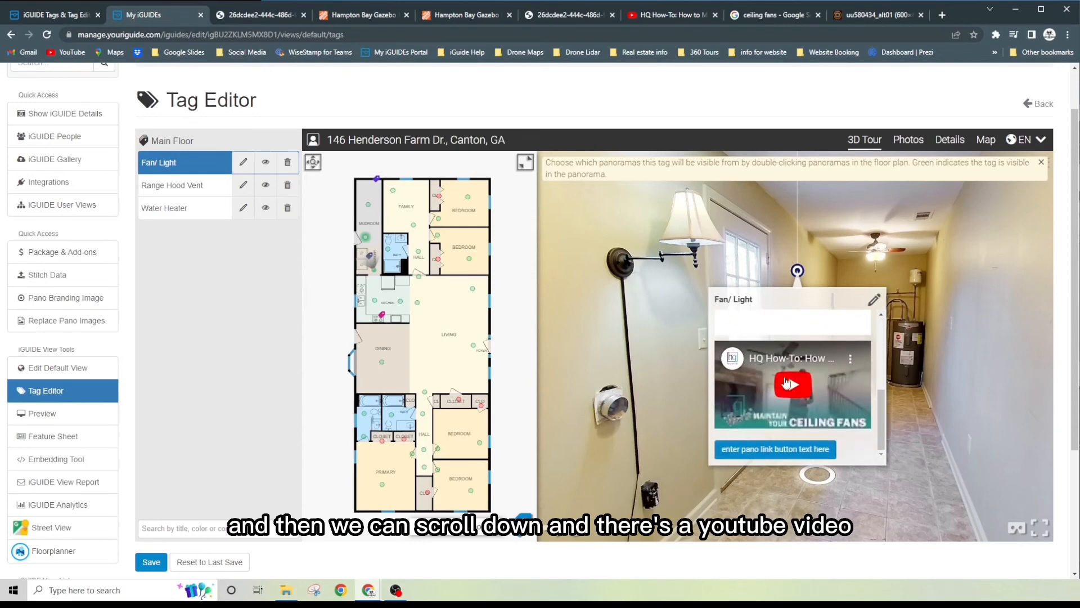
Step: Test the embedded YouTube video in the fan tag's pop-up by starting playback and pausing it
{"action": "left_click", "coordinate": [787, 383]}
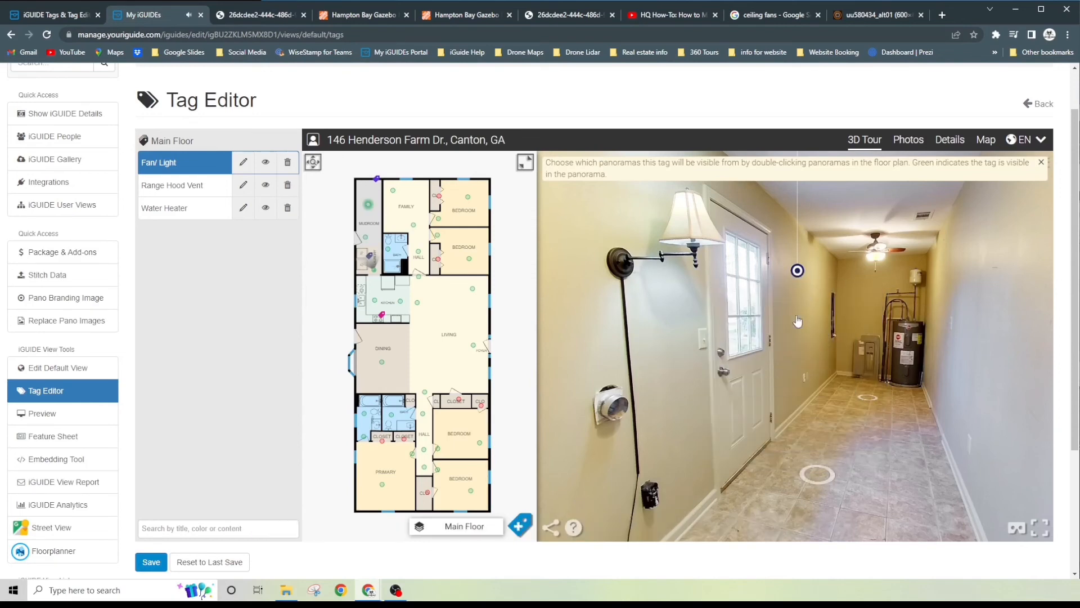
{"action": "mouse_move", "coordinate": [799, 271]}
{"action": "scroll", "coordinate": [814, 393], "scroll_direction": "down", "scroll_amount": 4}
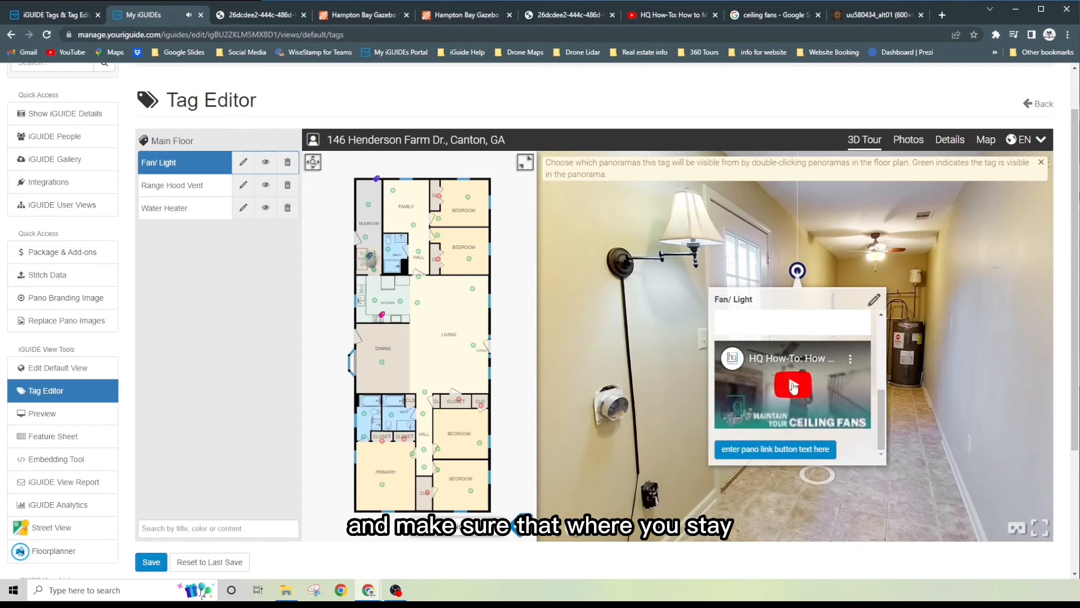
{"action": "left_click", "coordinate": [793, 386]}
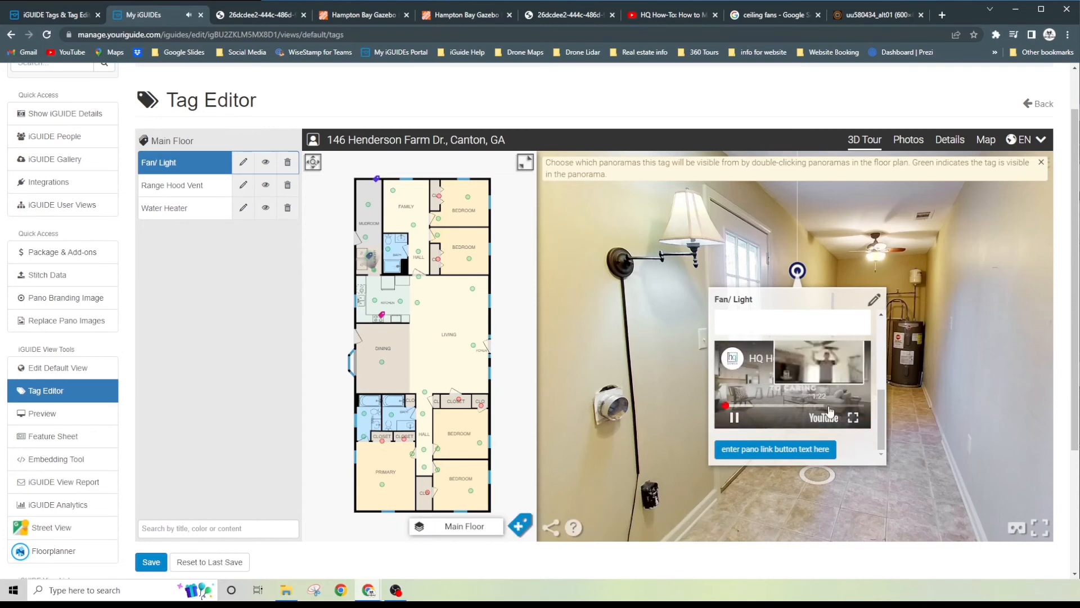
{"action": "left_click", "coordinate": [793, 383]}
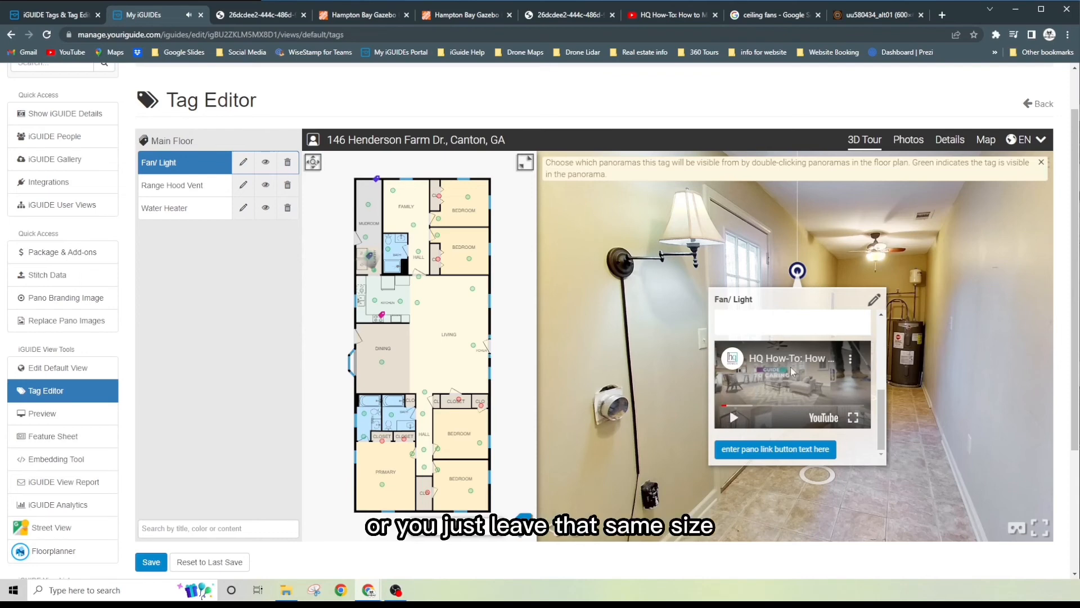
Step: Close the fan tag's pop-up and look around the mudroom from neighbouring panoramas
{"action": "left_click", "coordinate": [943, 354]}
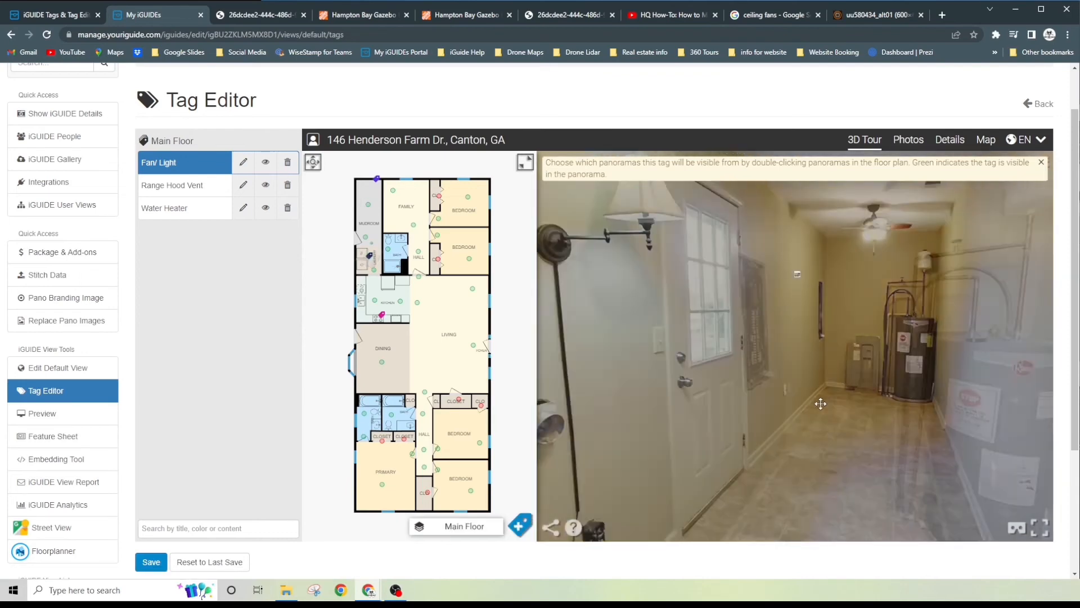
{"action": "left_click_drag", "start_coordinate": [946, 388], "coordinate": [777, 433]}
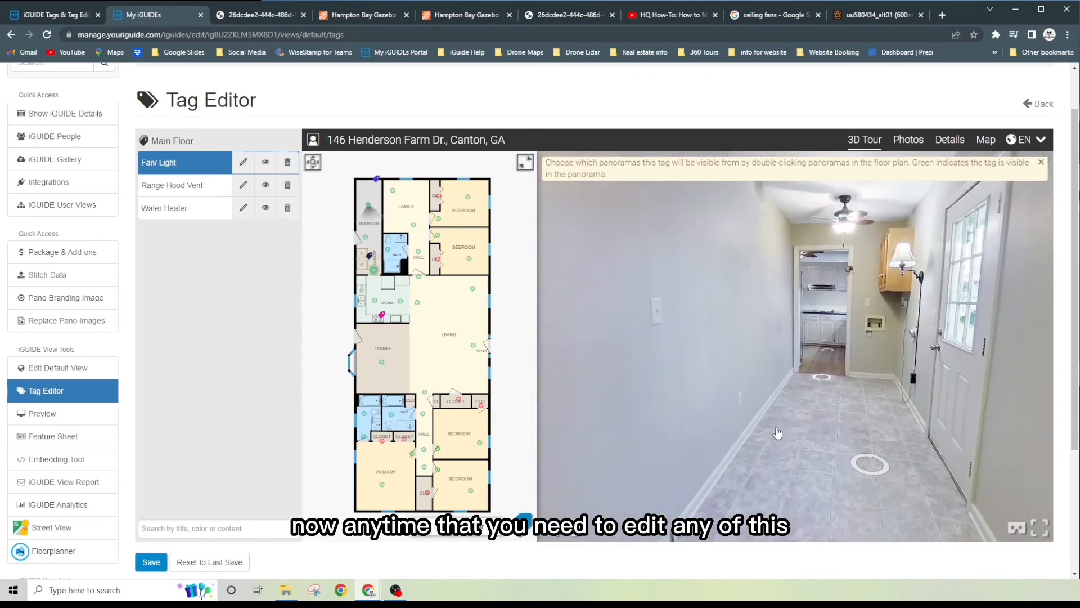
{"action": "left_click", "coordinate": [880, 464]}
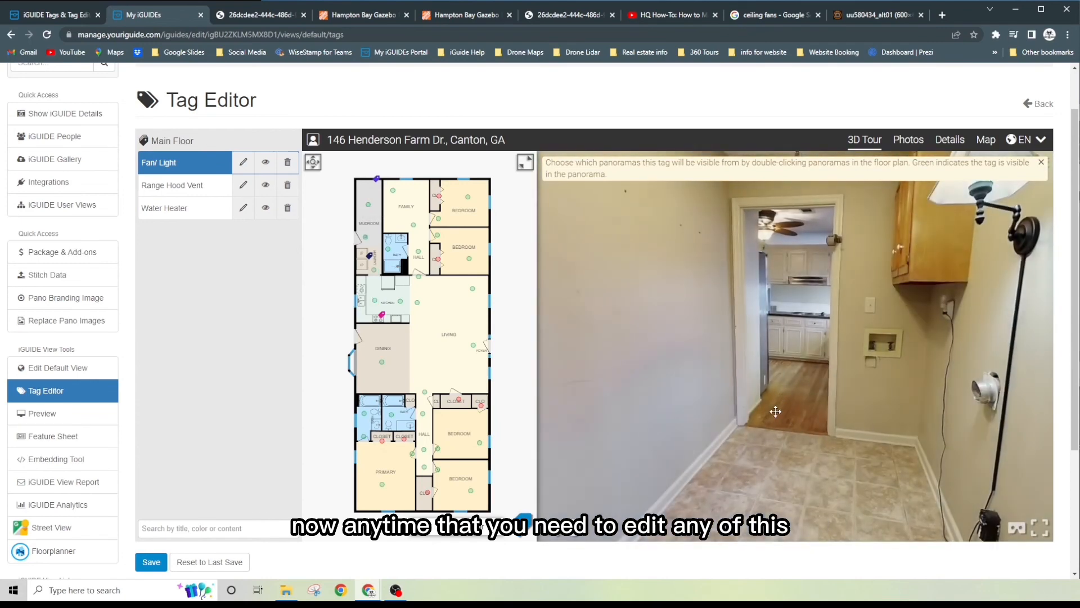
Step: Save the tag changes, visit the Pano Branding Image page and return to the Tag Editor
{"action": "left_click", "coordinate": [155, 565]}
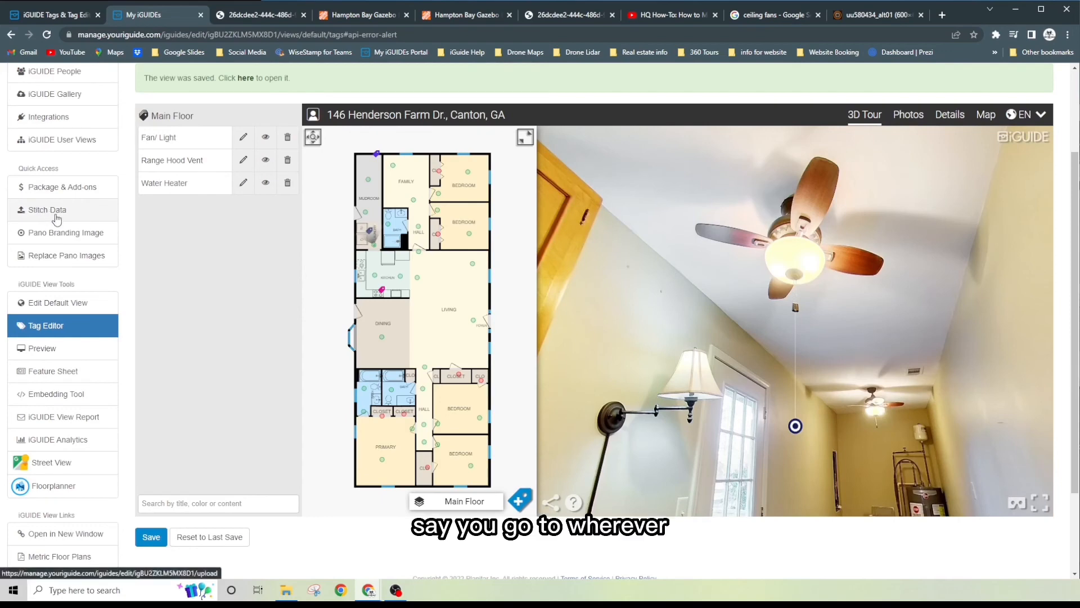
{"action": "left_click", "coordinate": [81, 234]}
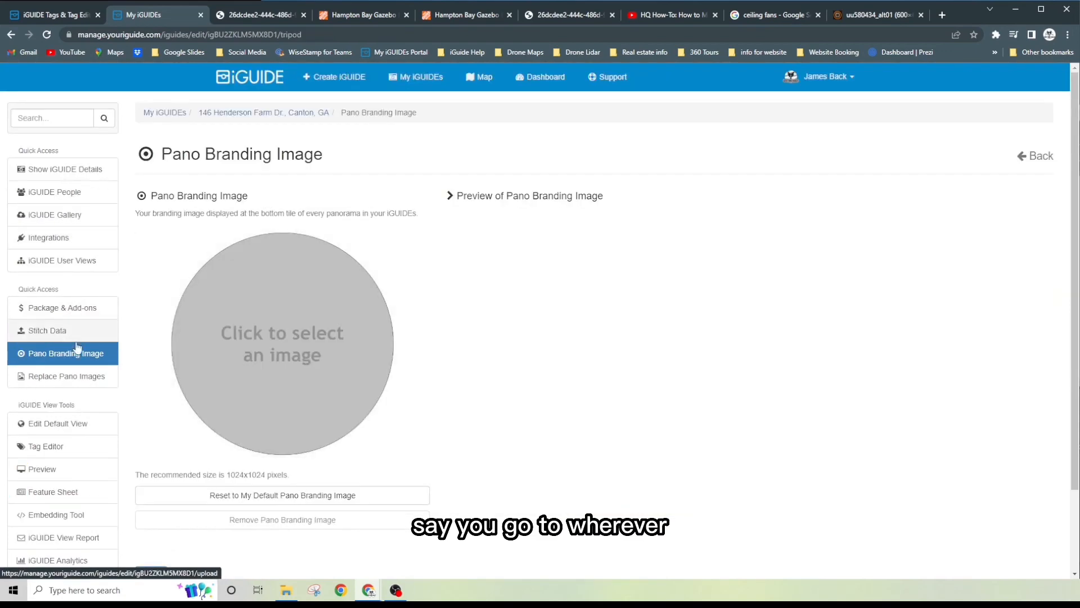
{"action": "left_click", "coordinate": [72, 449]}
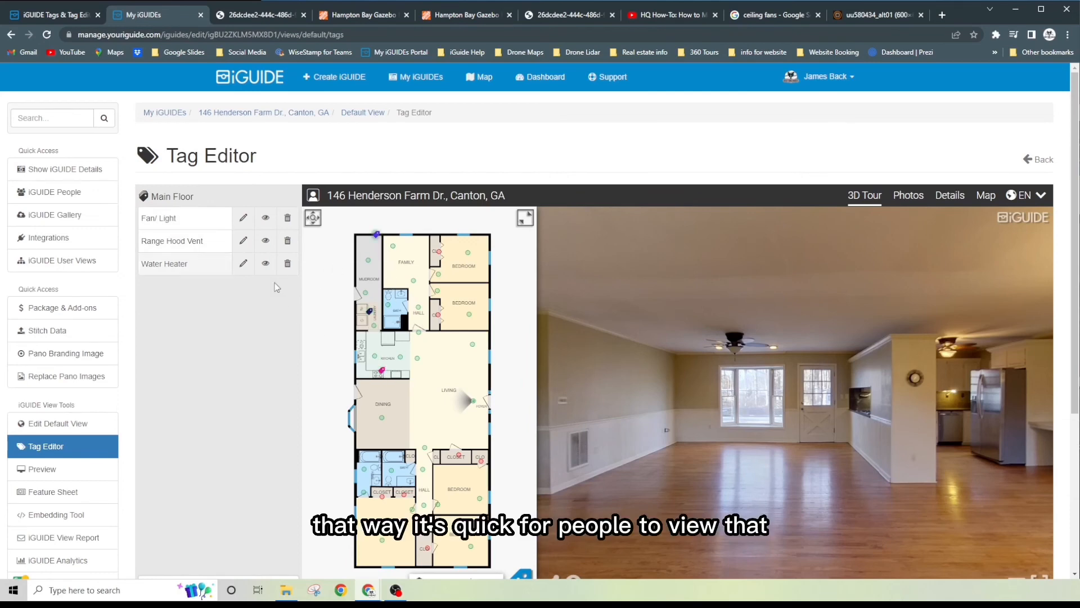
Step: Change the Fan/ Light tag's pano link button text to "Fan/Light in Mud room", apply it and save the view
{"action": "left_click", "coordinate": [244, 219]}
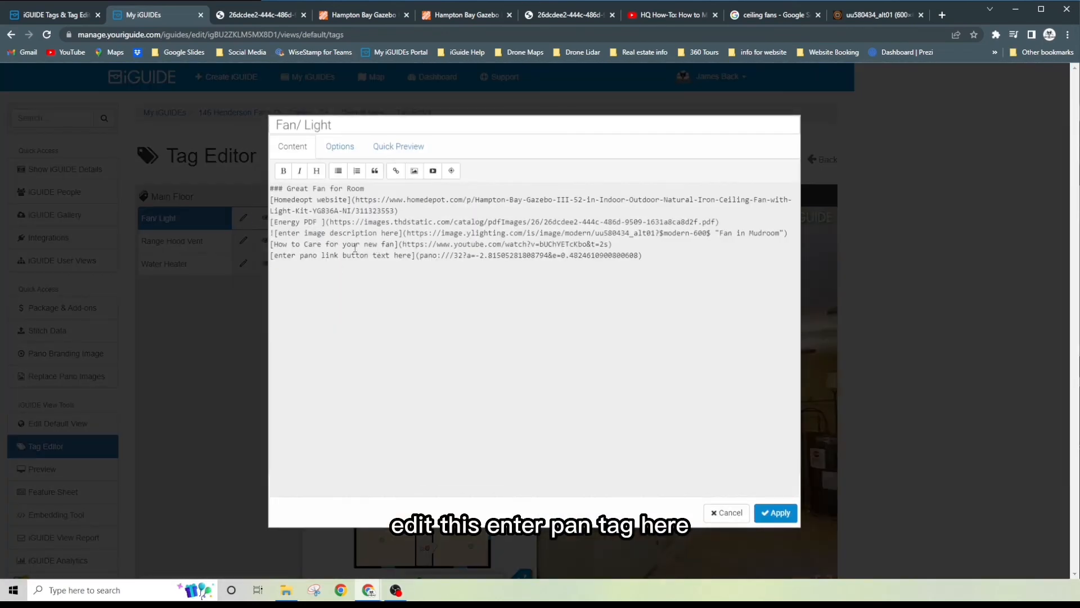
{"action": "left_click_drag", "start_coordinate": [272, 255], "coordinate": [405, 257]}
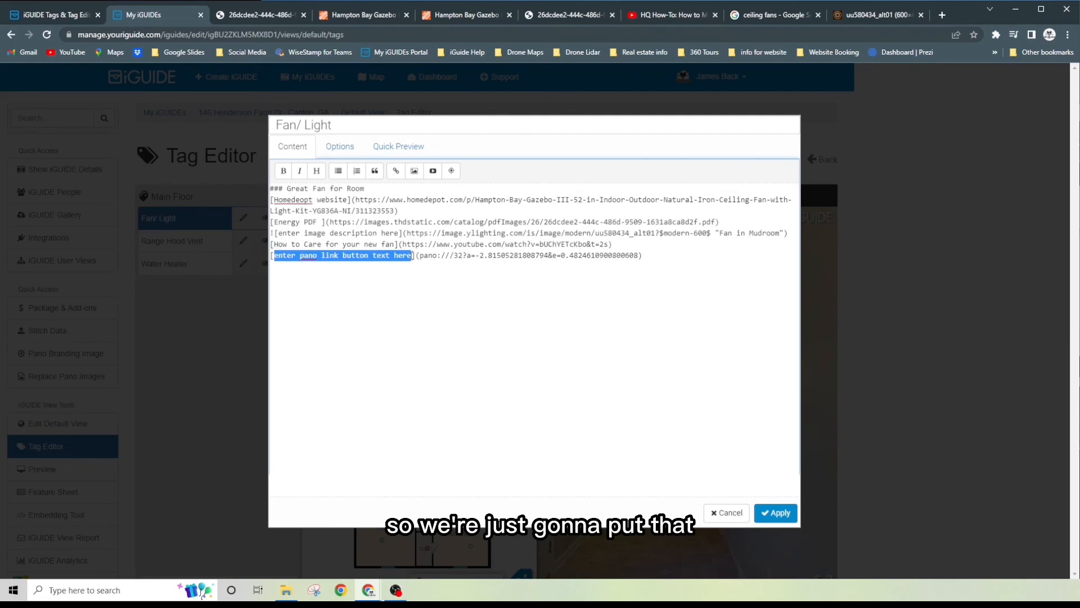
{"action": "type", "text": "Fan/Light in Mud room"}
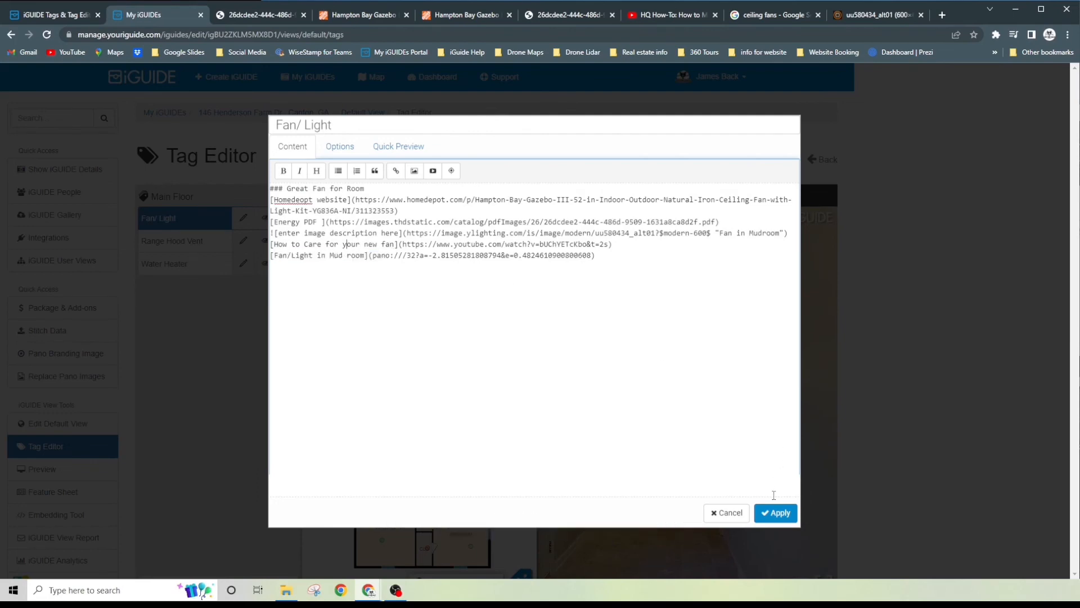
{"action": "left_click", "coordinate": [778, 513]}
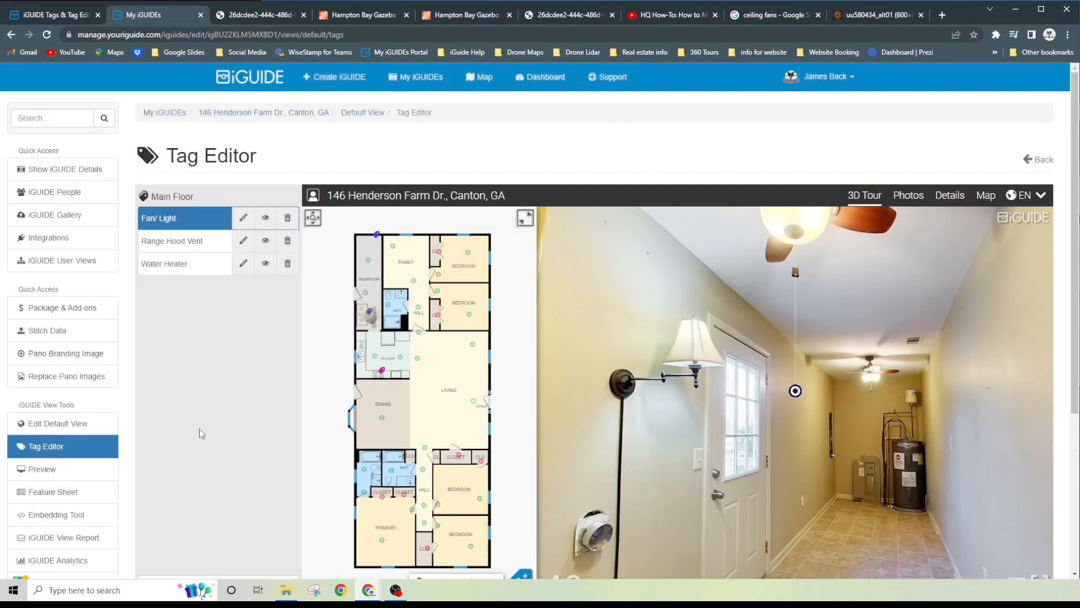
{"action": "scroll", "coordinate": [200, 427], "scroll_direction": "down", "scroll_amount": 2}
{"action": "left_click", "coordinate": [151, 504]}
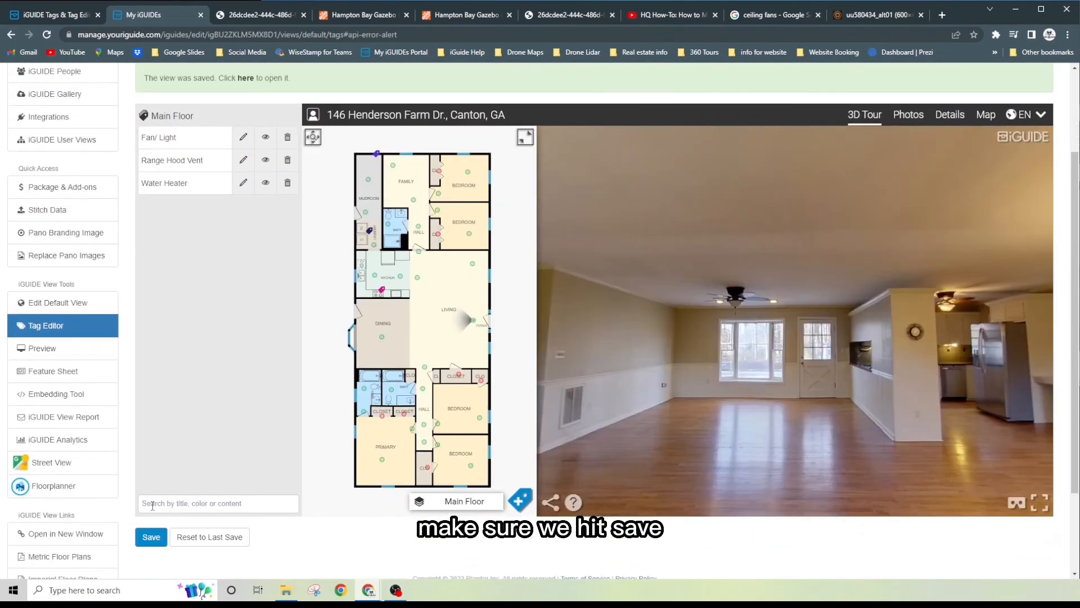
Step: Open the tour's Preview and show its list of main floor tags
{"action": "left_click", "coordinate": [68, 349]}
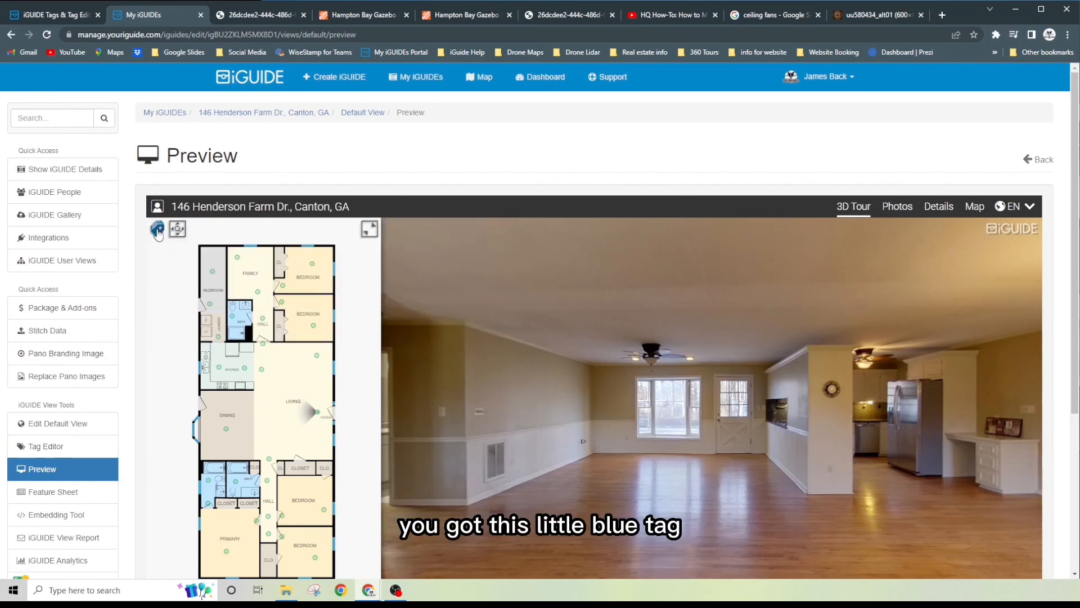
{"action": "left_click", "coordinate": [157, 229]}
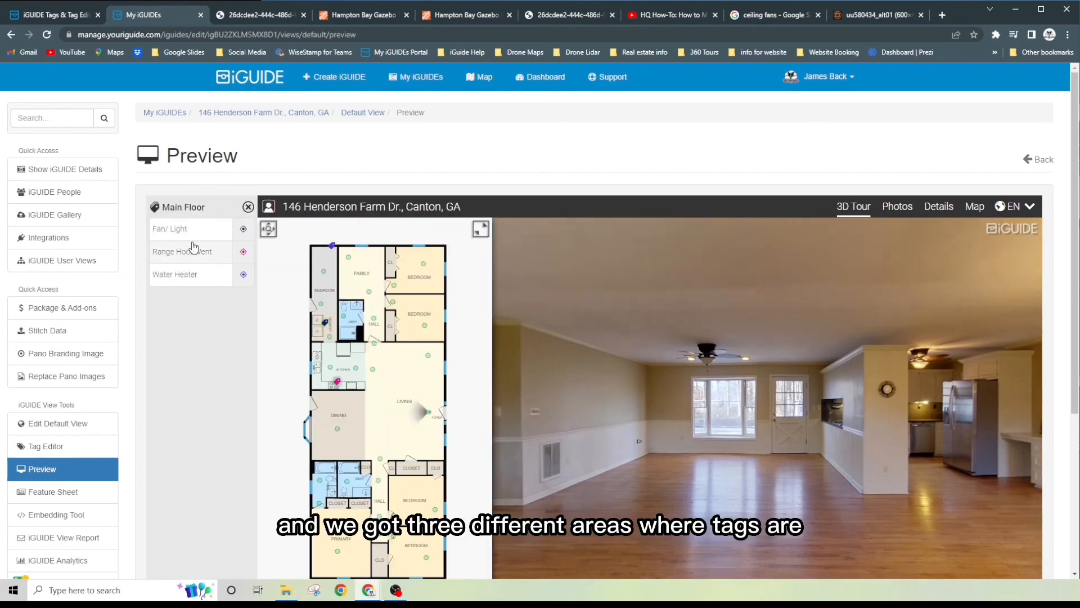
{"action": "scroll", "coordinate": [202, 337], "scroll_direction": "down", "scroll_amount": 2}
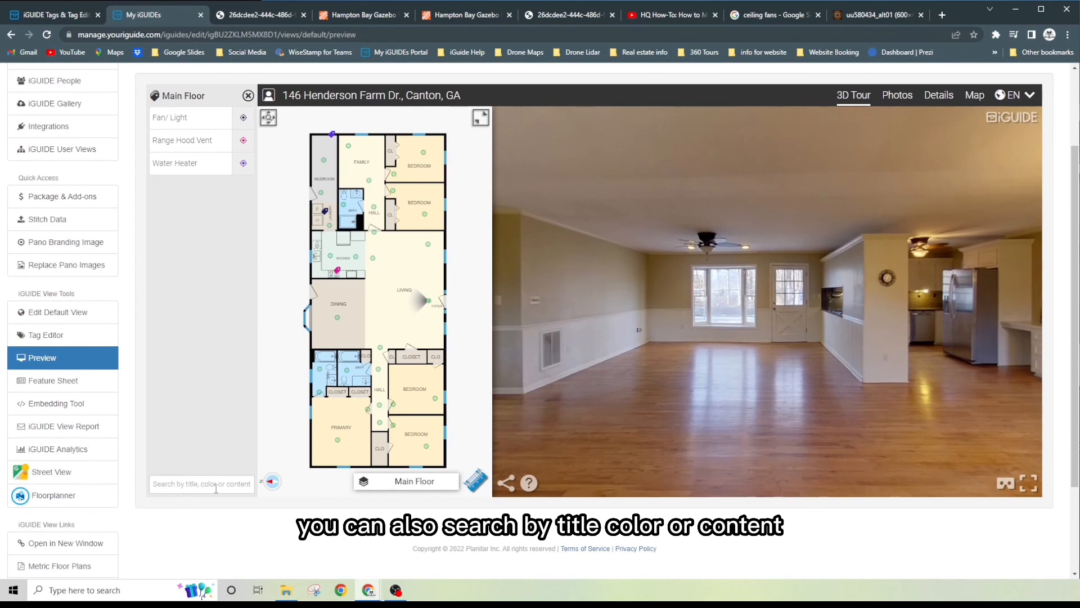
Step: Search the preview's tag list for "heater" and clear the search
{"action": "left_click", "coordinate": [222, 485]}
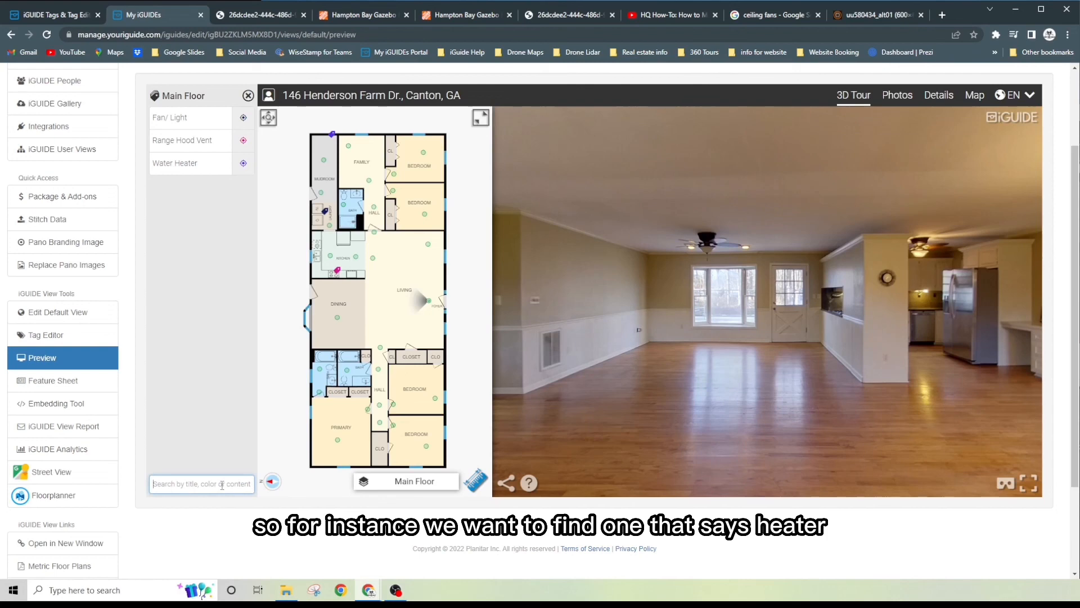
{"action": "type", "text": "heater"}
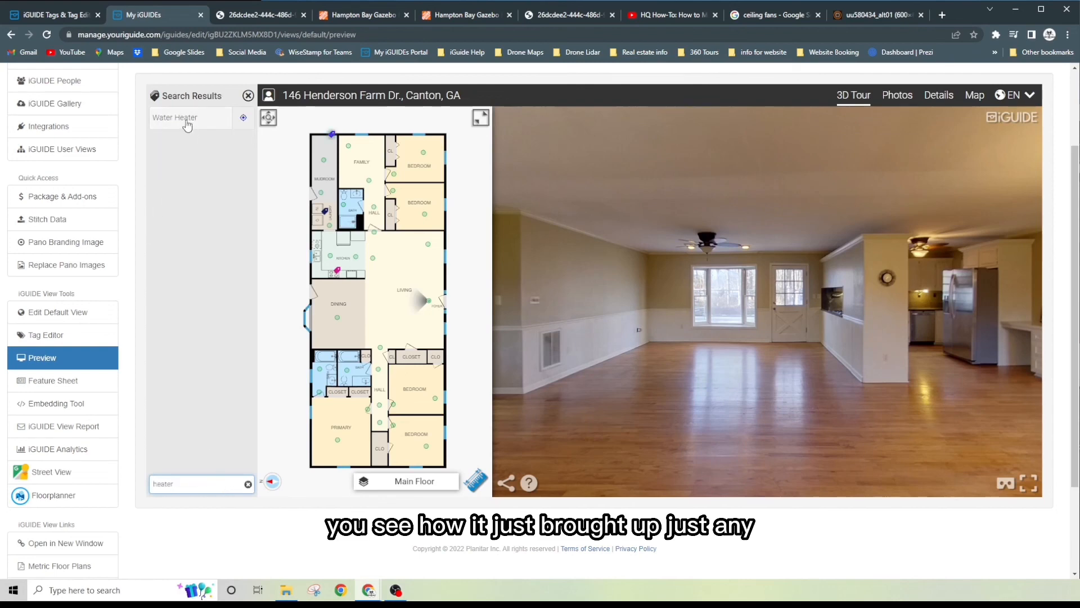
{"action": "key", "text": "BackSpace"}
{"action": "key", "text": "BackSpace"}
{"action": "key", "text": "BackSpace"}
{"action": "key", "text": "BackSpace"}
{"action": "key", "text": "BackSpace"}
{"action": "key", "text": "BackSpace"}
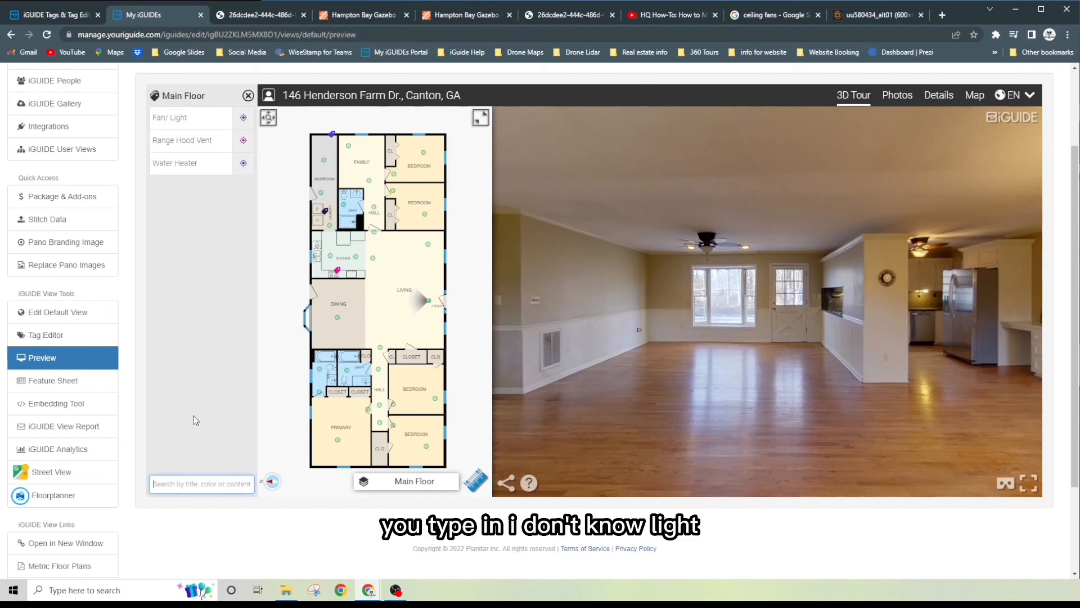
Step: Search the preview's tag list for "light" and clear the search
{"action": "type", "text": ";"}
{"action": "key", "text": "BackSpace"}
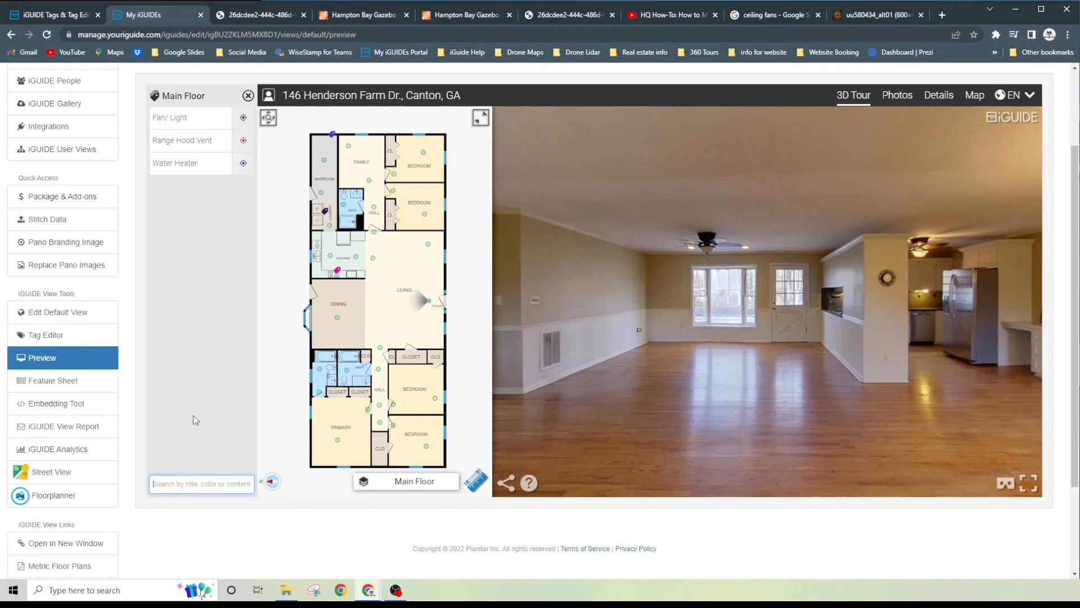
{"action": "type", "text": "light"}
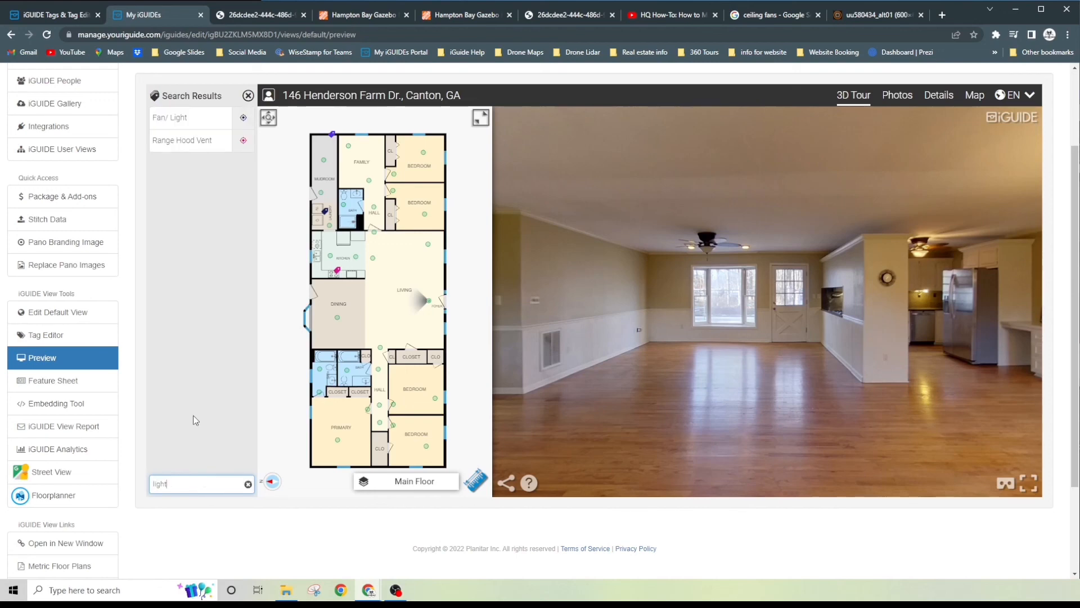
{"action": "key", "text": "BackSpace"}
{"action": "key", "text": "BackSpace"}
{"action": "key", "text": "BackSpace"}
{"action": "key", "text": "BackSpace"}
{"action": "key", "text": "BackSpace"}
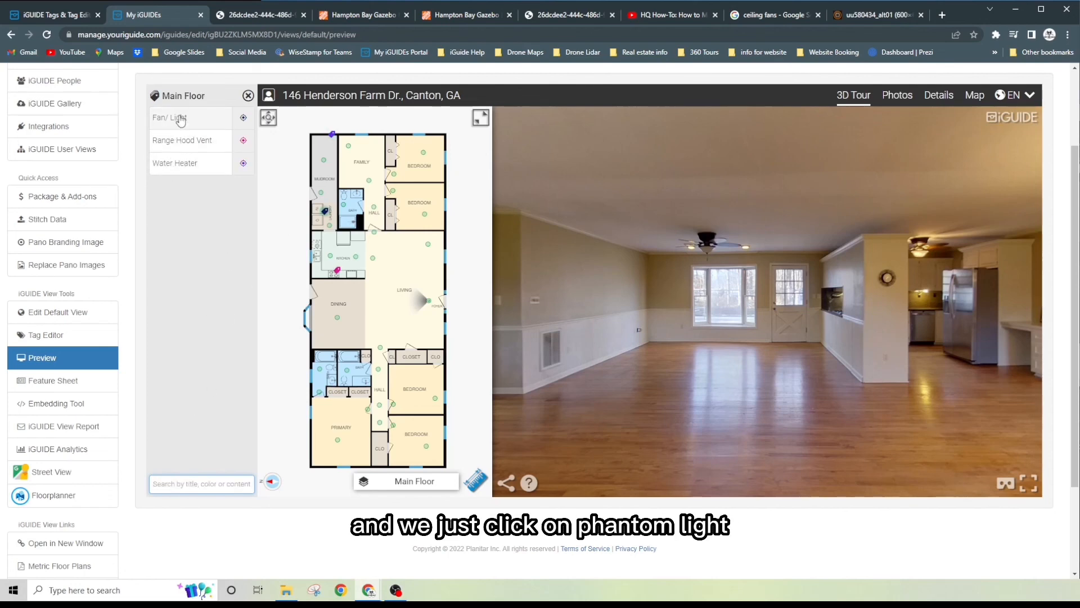
Step: Open the Fan/ Light tag in the preview, expand its pop-up and test the "Fan/Light in Mud room" pano link
{"action": "left_click", "coordinate": [178, 123]}
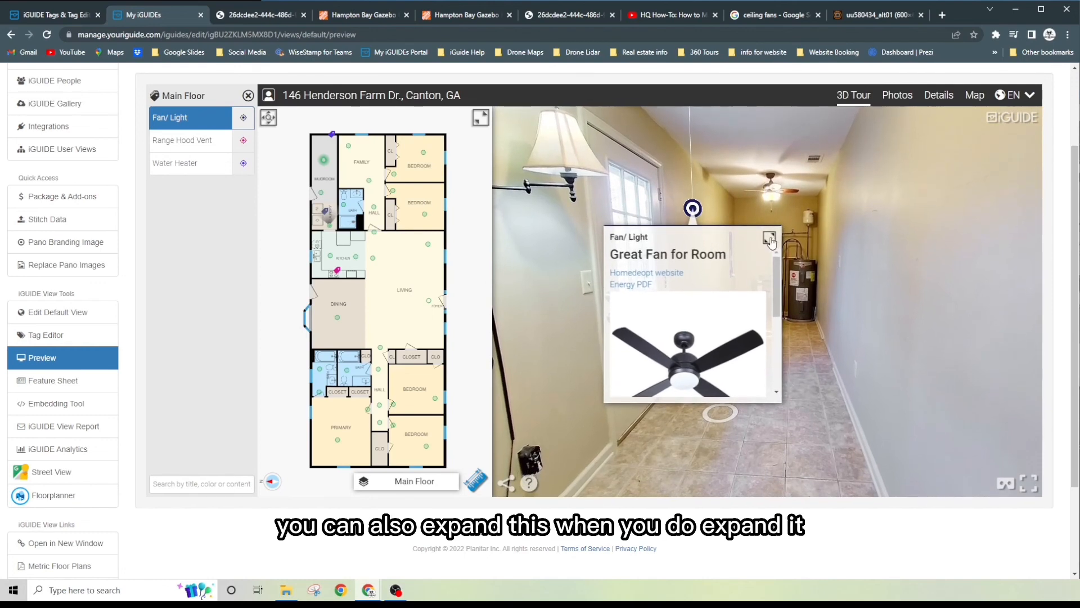
{"action": "left_click", "coordinate": [770, 238]}
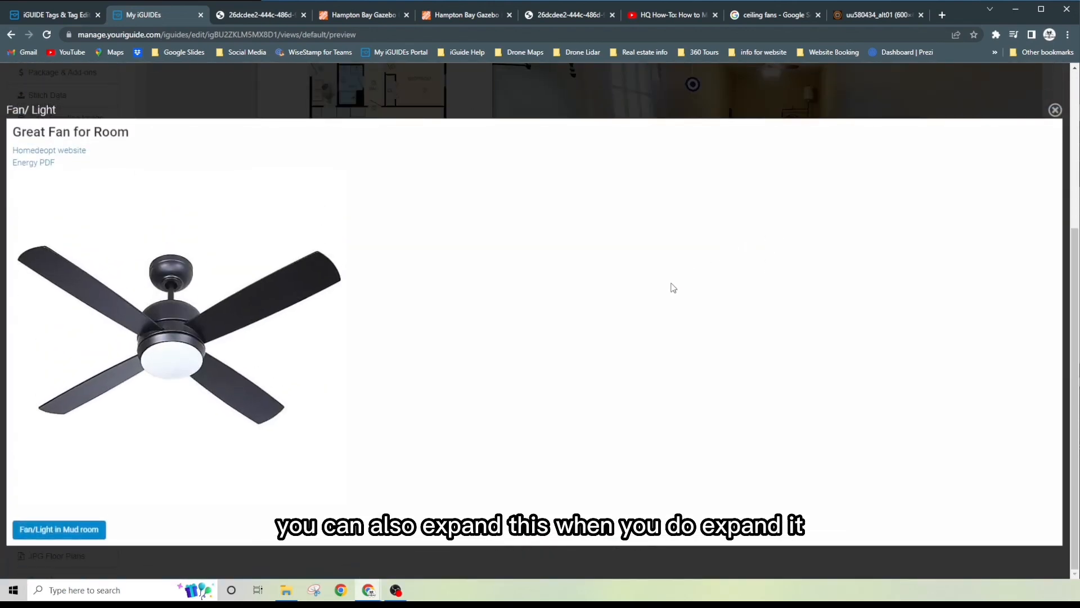
{"action": "scroll", "coordinate": [676, 298], "scroll_direction": "up", "scroll_amount": 5}
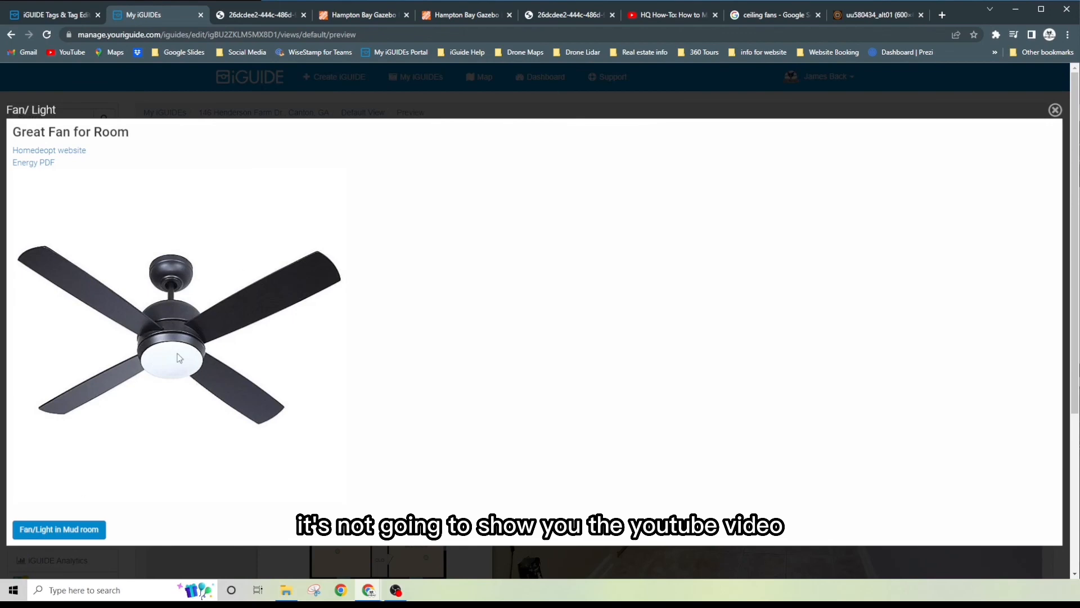
{"action": "left_click", "coordinate": [74, 530]}
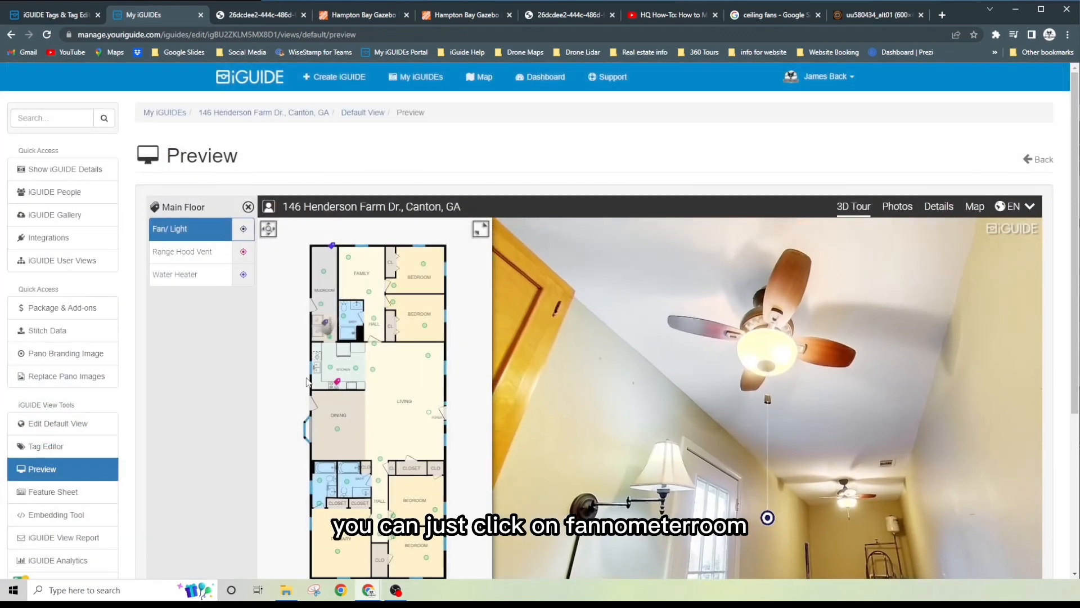